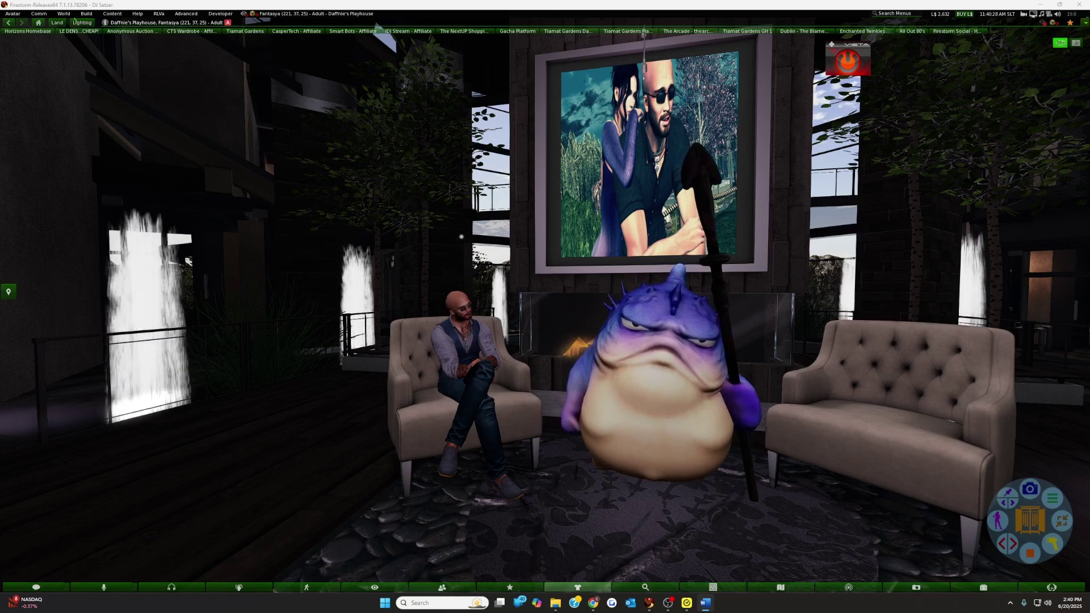
# Search Windows for 'file explorer option' and open File Explorer Options.
pyautogui.click(430, 604)
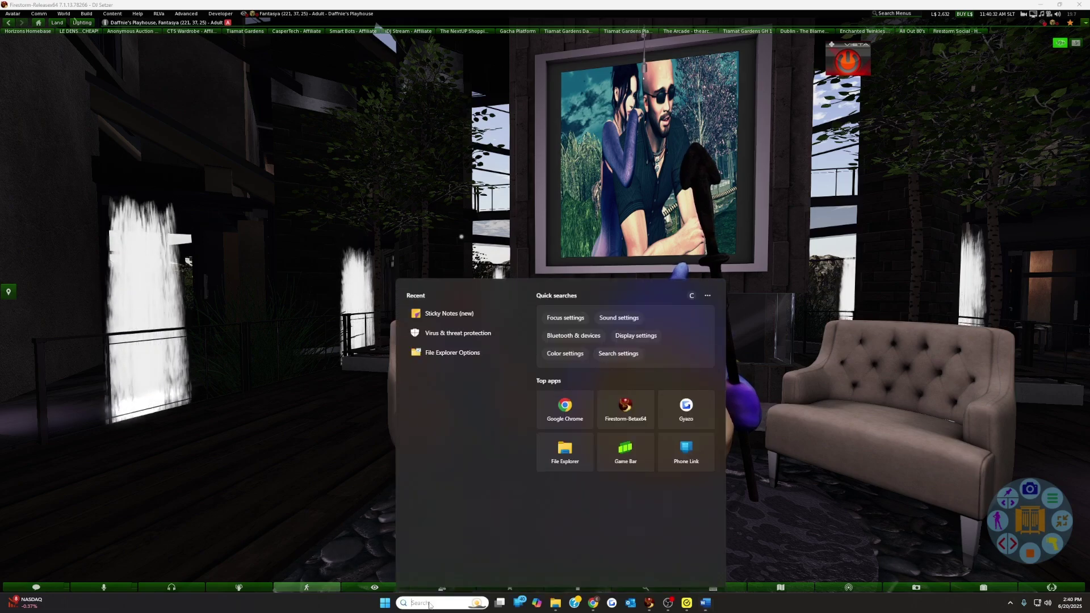
pyautogui.click(387, 604)
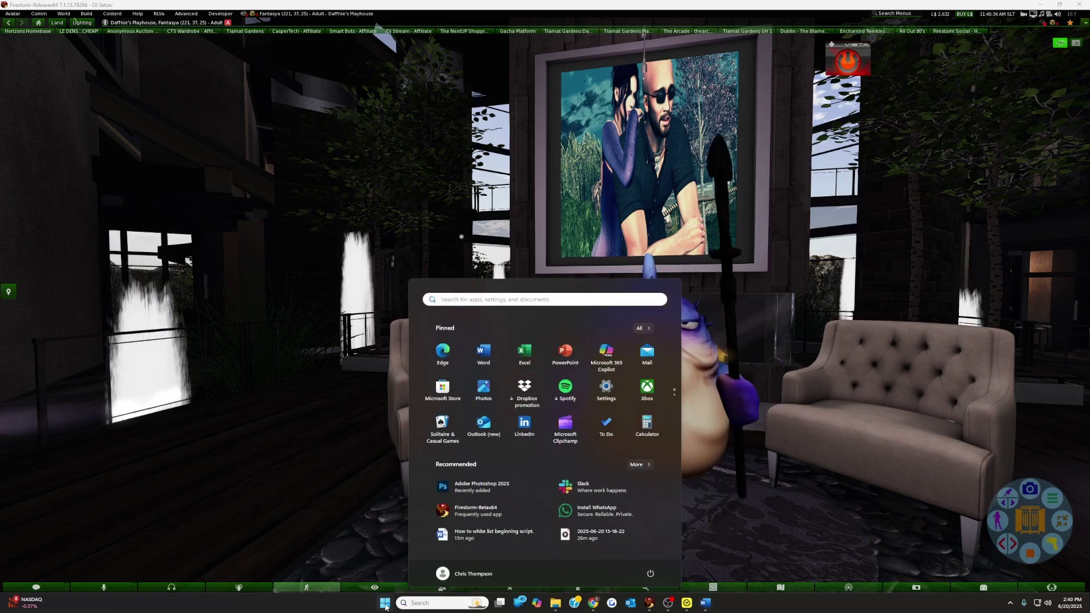
pyautogui.click(430, 604)
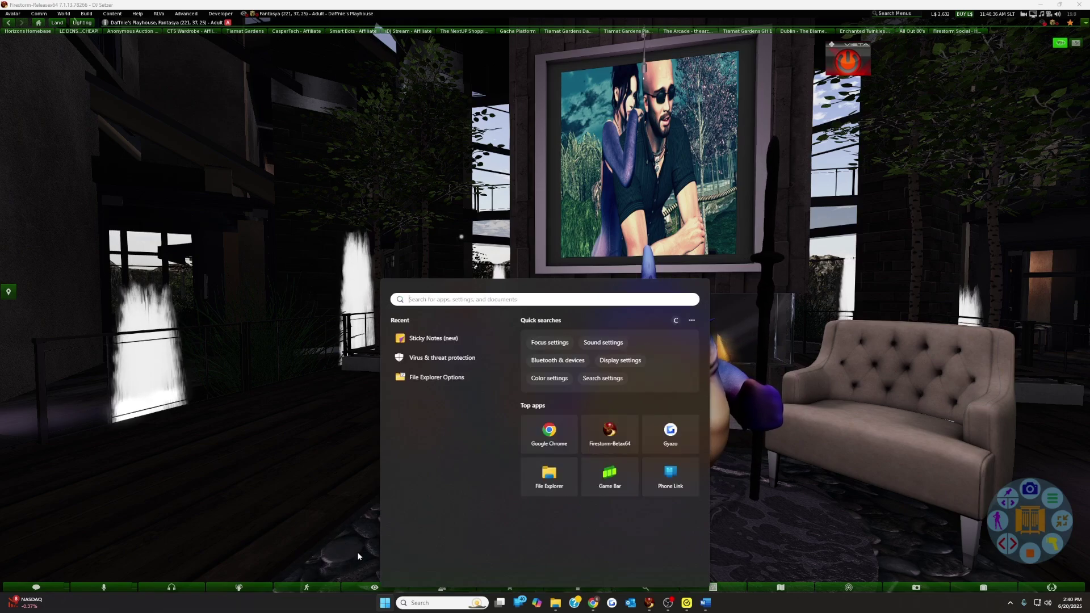
pyautogui.click(334, 605)
pyautogui.click(431, 603)
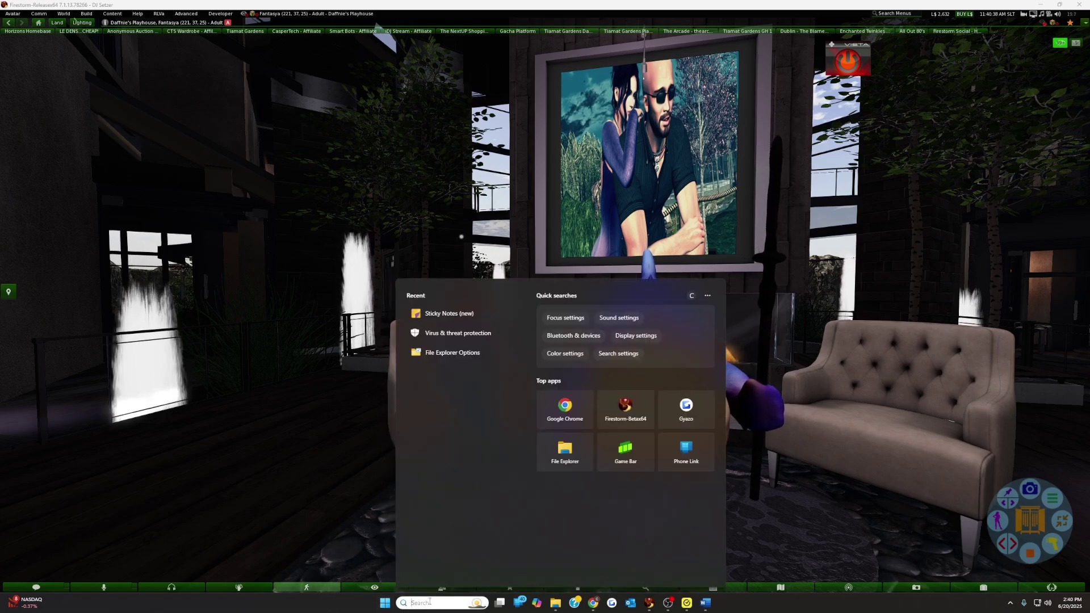
pyautogui.click(1009, 336)
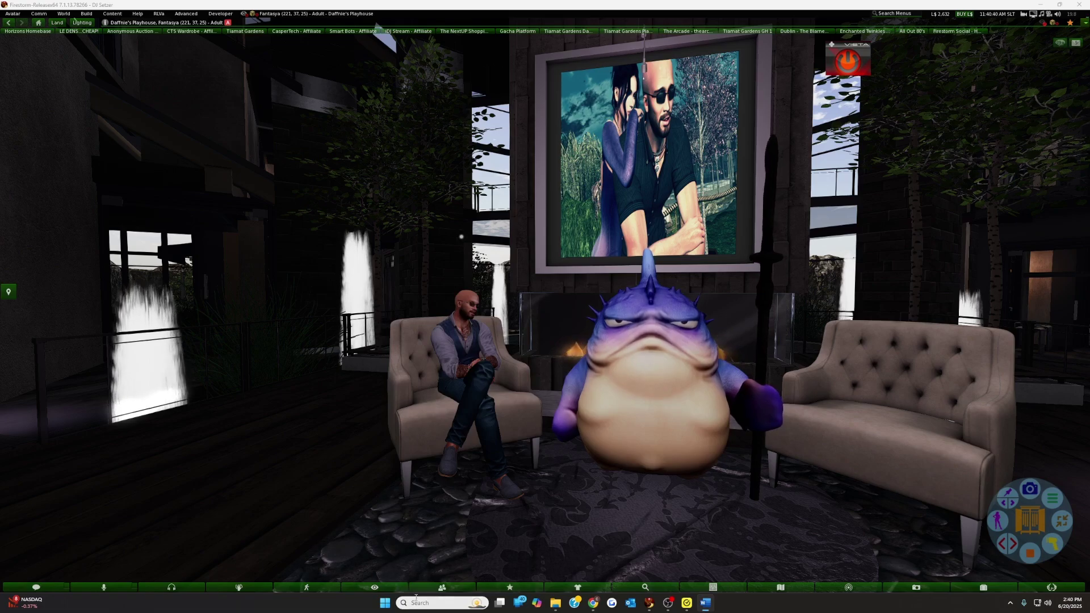
pyautogui.click(417, 603)
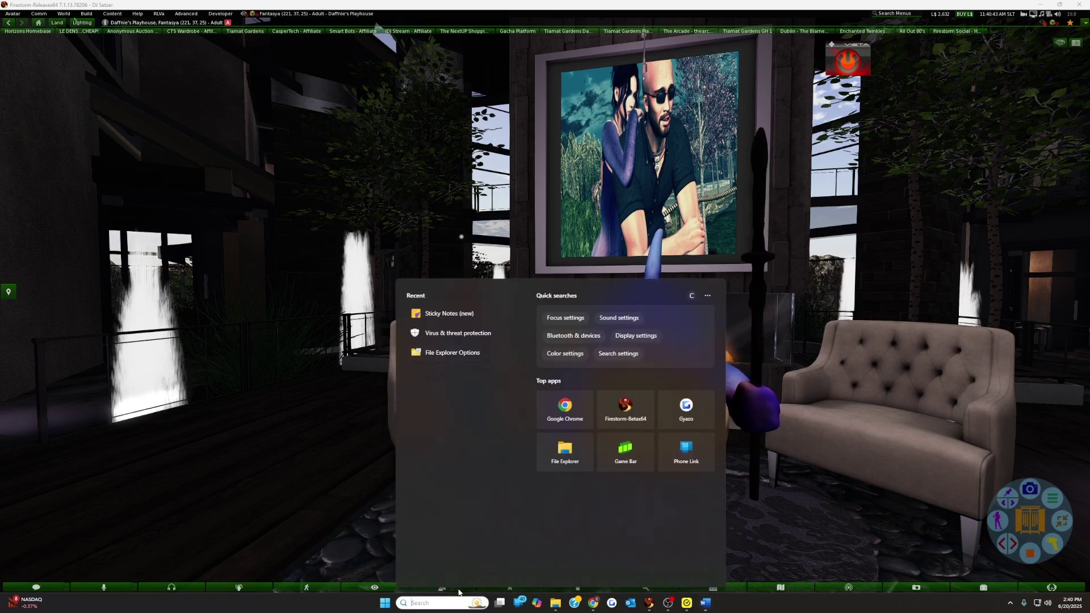
pyautogui.write('file e')
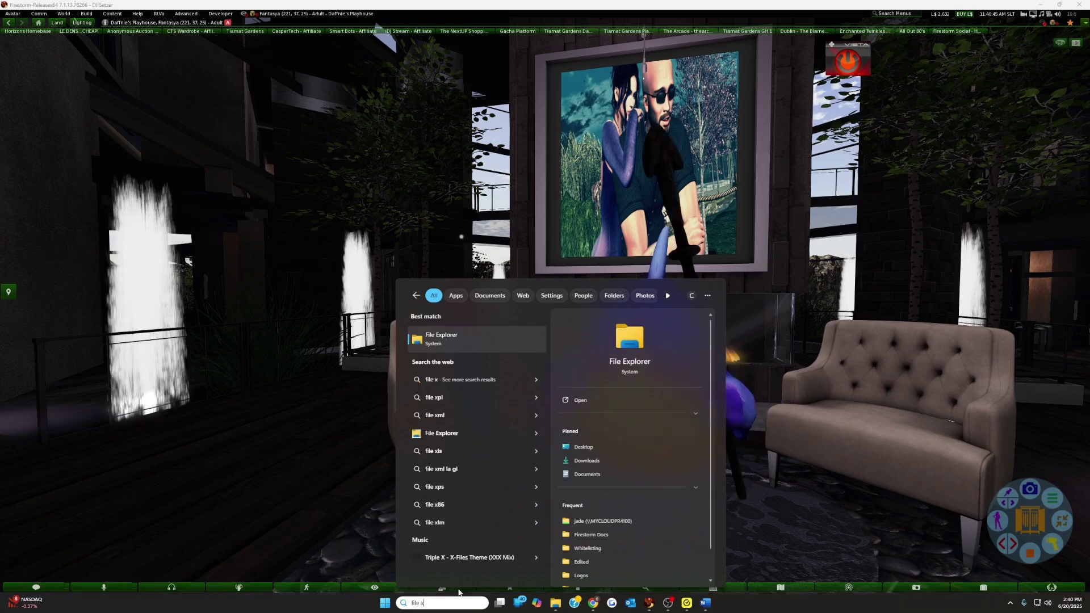
pyautogui.write('xplorer ')
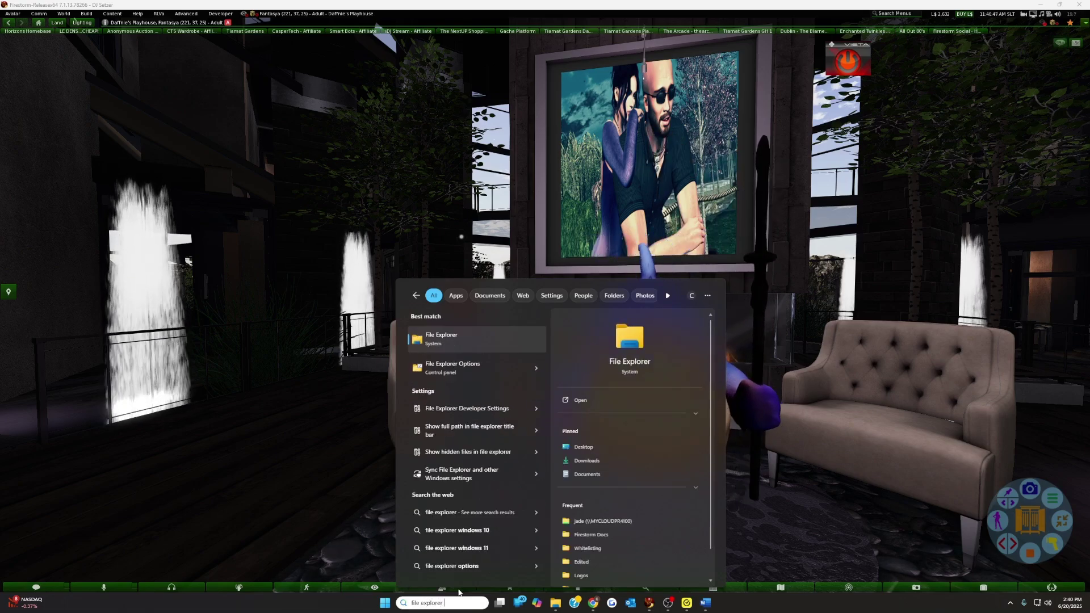
pyautogui.write('option')
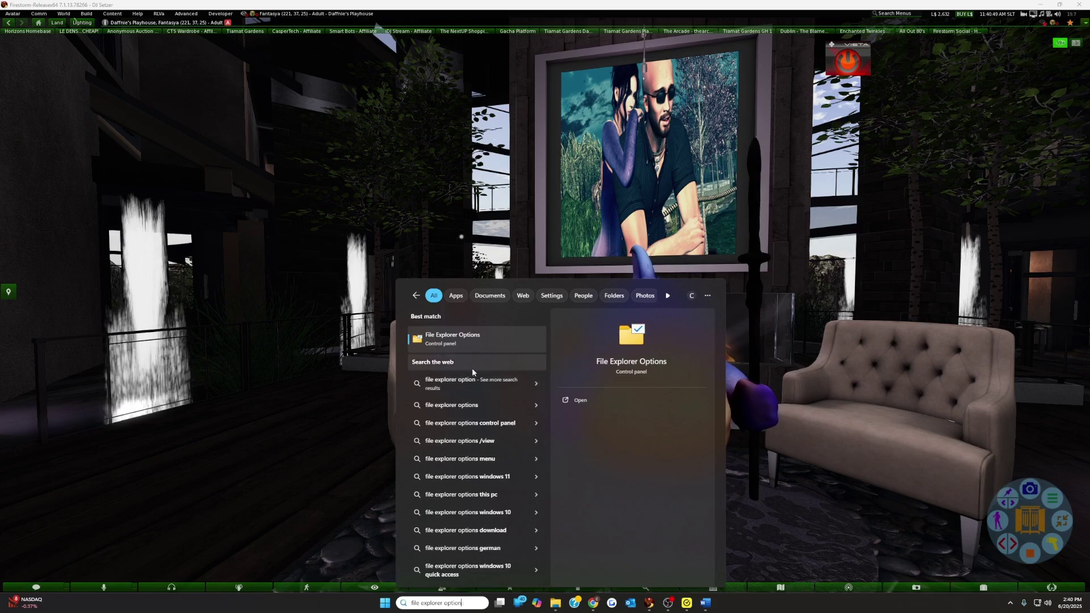
pyautogui.click(475, 339)
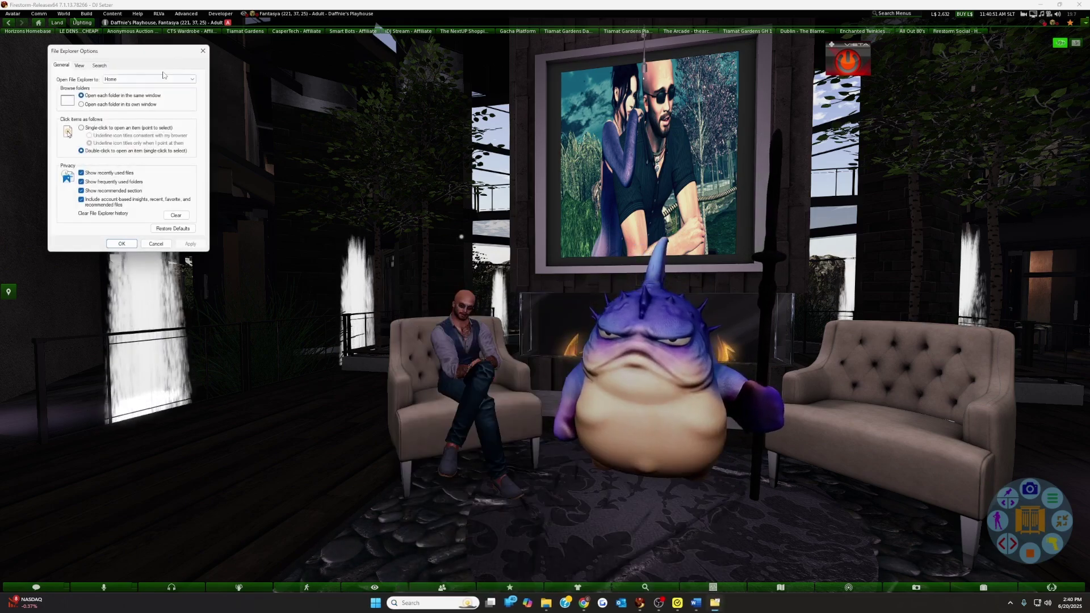
# Turn on 'Show hidden files, folders, and drives' in the View settings, then apply and close.
pyautogui.moveTo(135, 52); pyautogui.dragTo(550, 231)
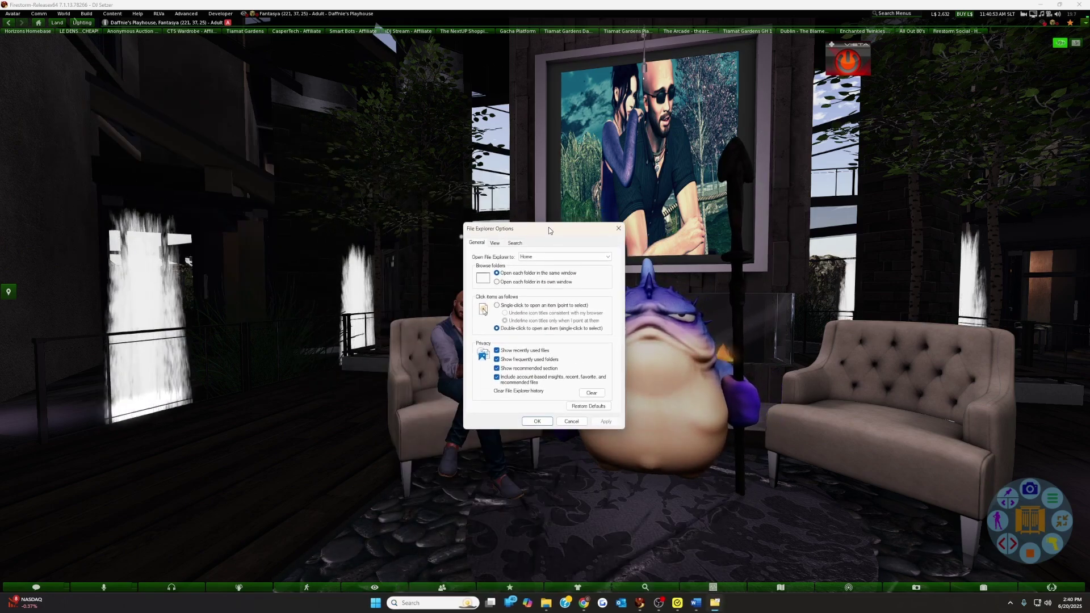
pyautogui.click(495, 243)
pyautogui.scroll(-1, 517, 329)
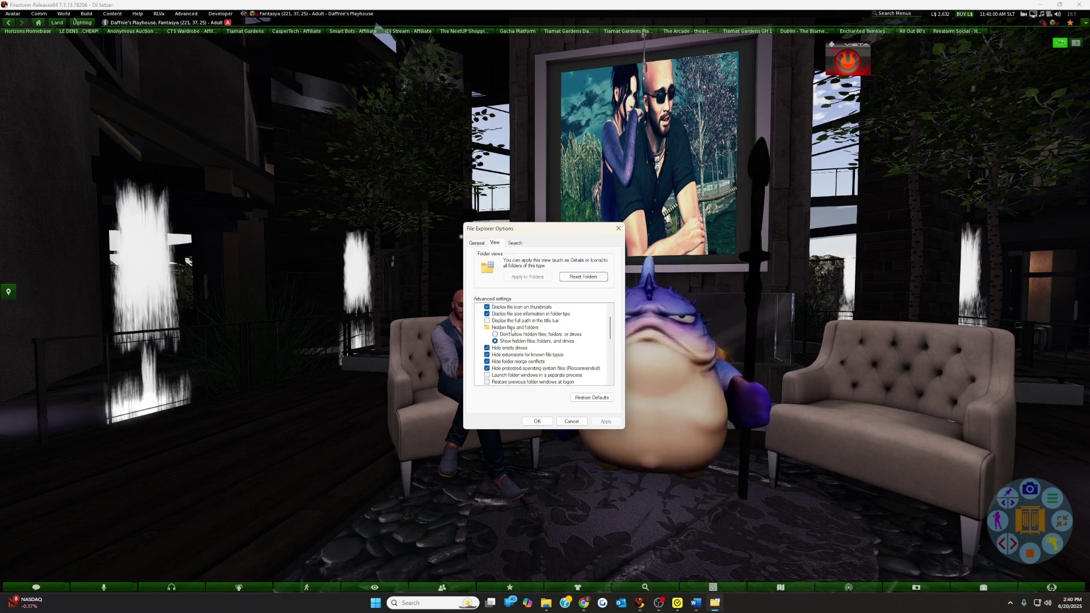
pyautogui.click(513, 334)
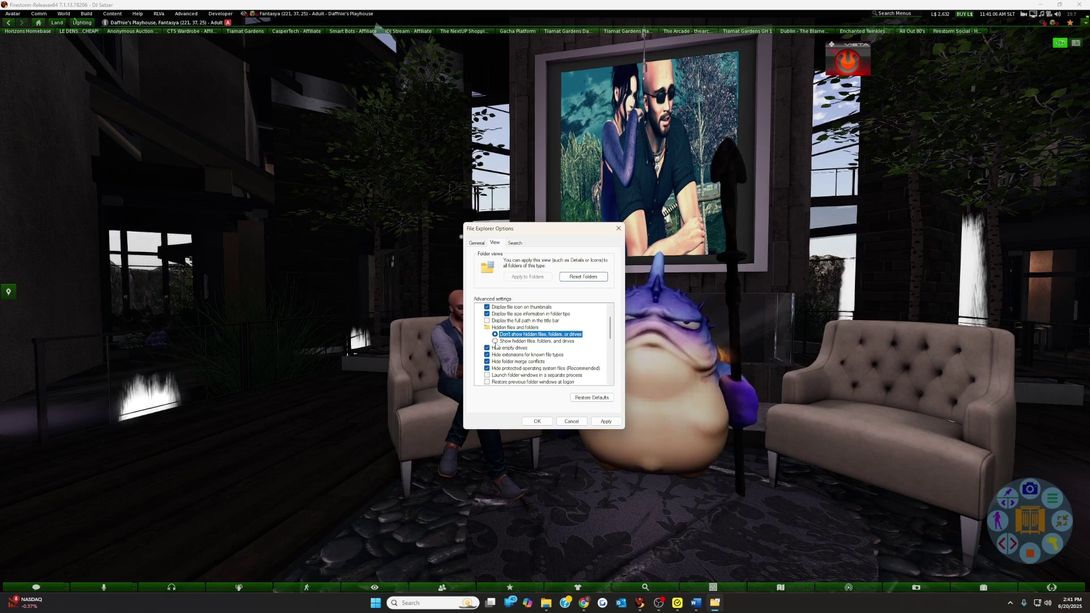
pyautogui.click(496, 342)
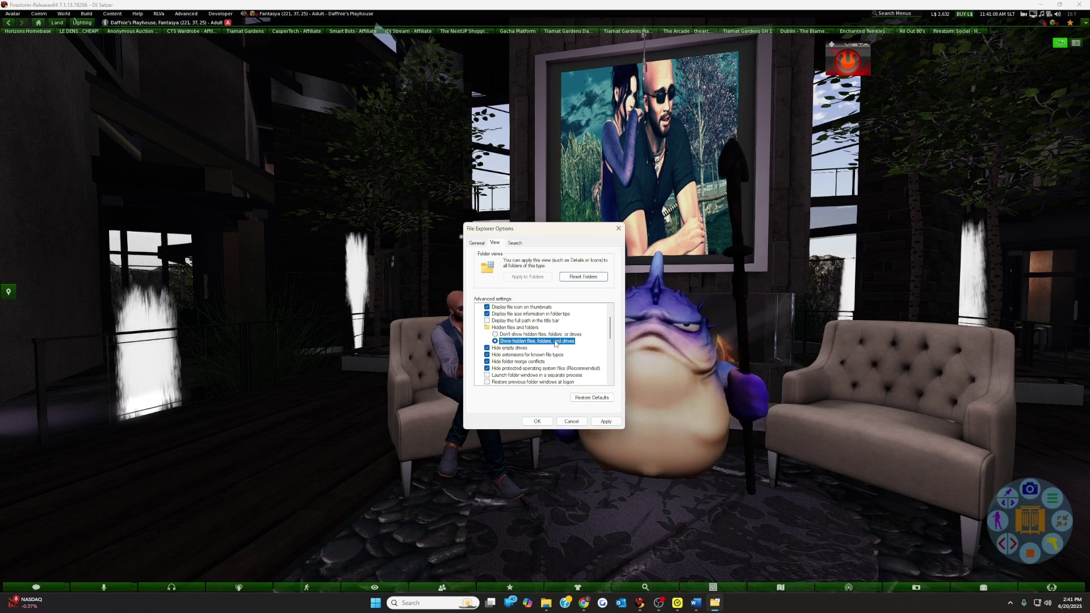
pyautogui.click(612, 425)
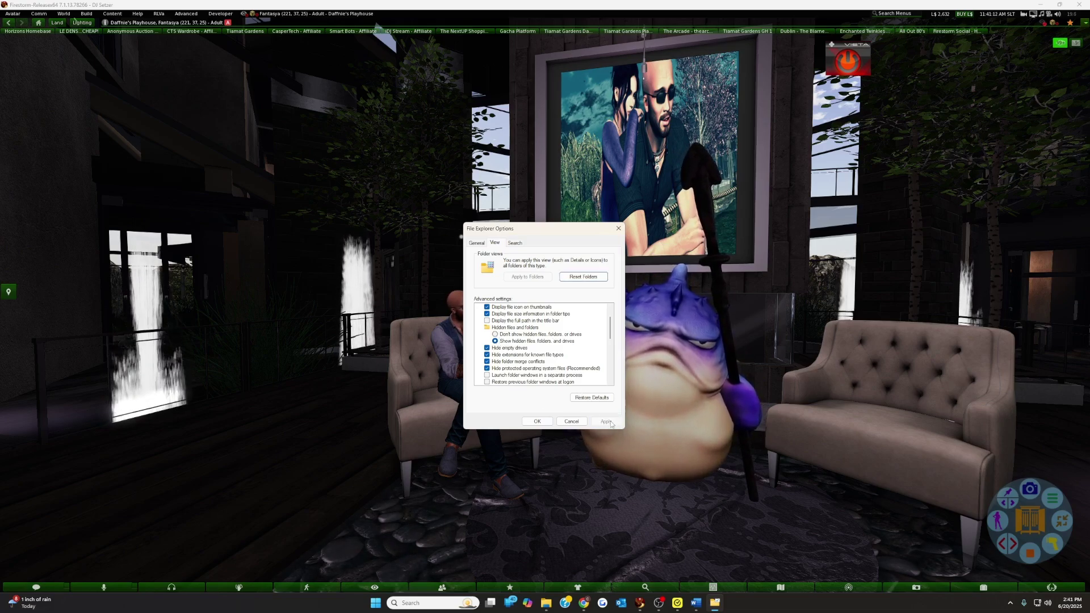
pyautogui.click(537, 422)
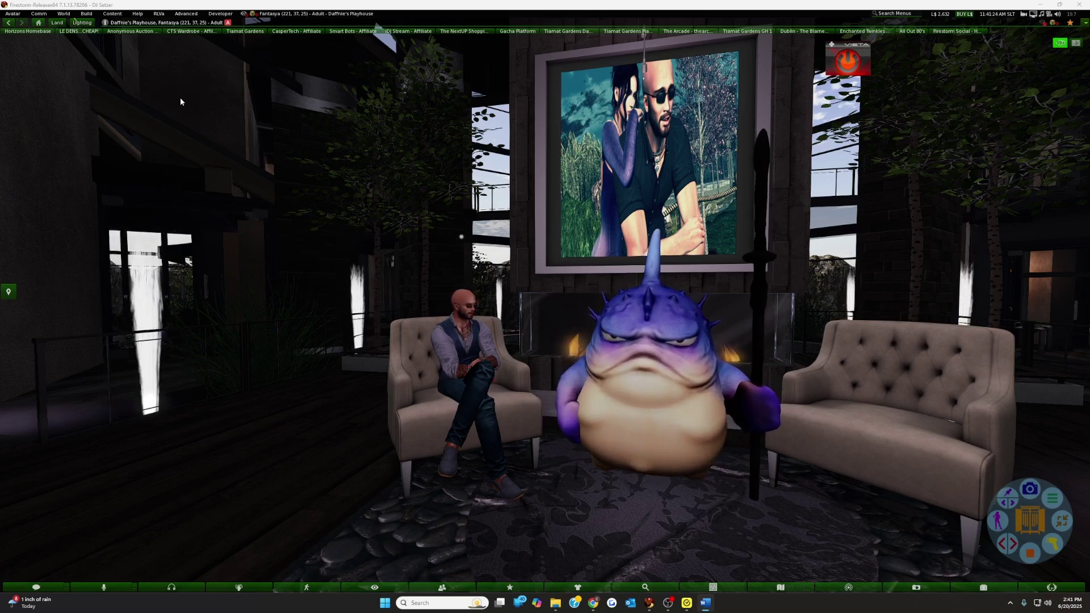
# Open the Whitelist adviser from Firestorm's Help menu and move its window to mid-screen.
pyautogui.click(137, 14)
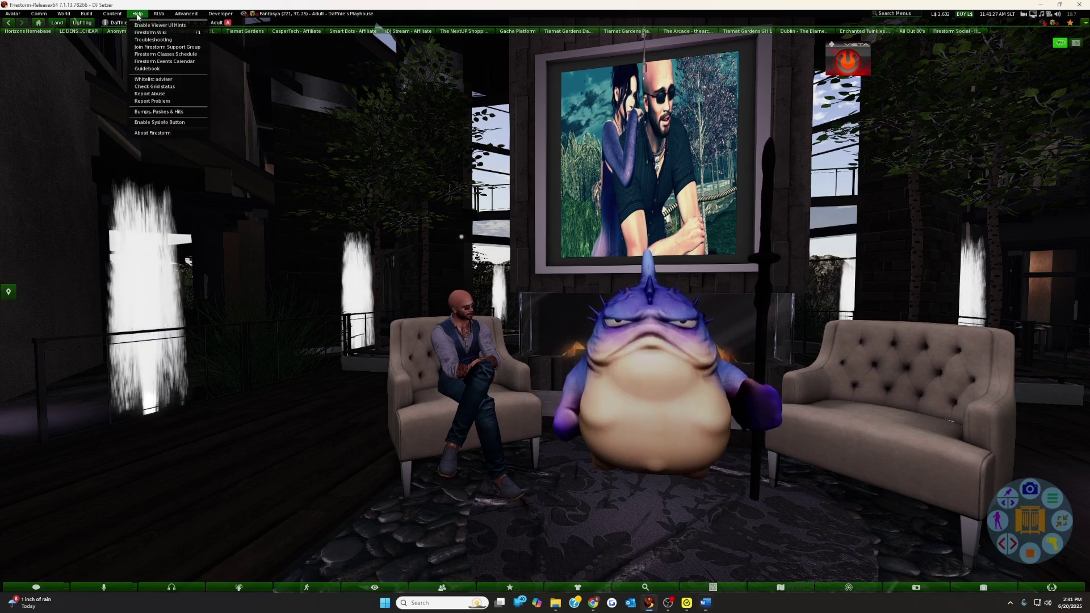
pyautogui.click(159, 80)
pyautogui.moveTo(199, 33); pyautogui.dragTo(496, 216)
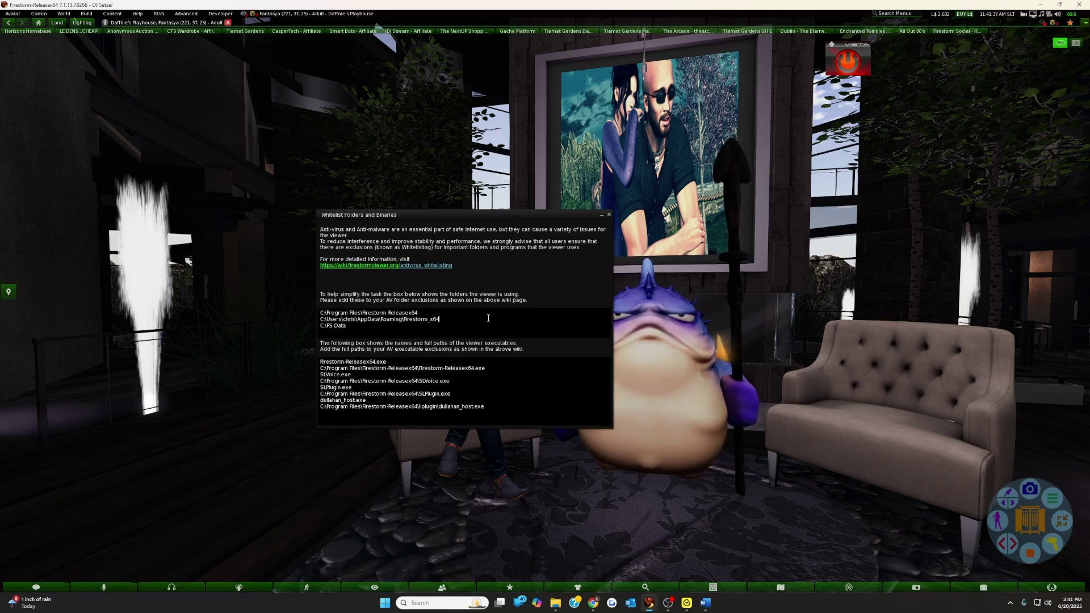
pyautogui.click(468, 316)
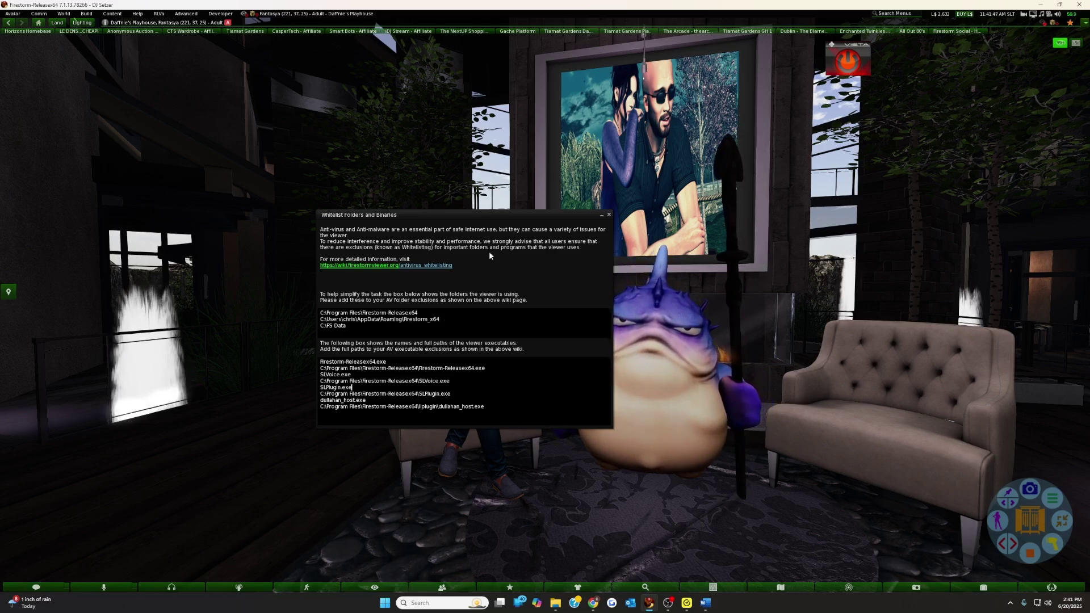
pyautogui.moveTo(487, 219); pyautogui.dragTo(451, 213)
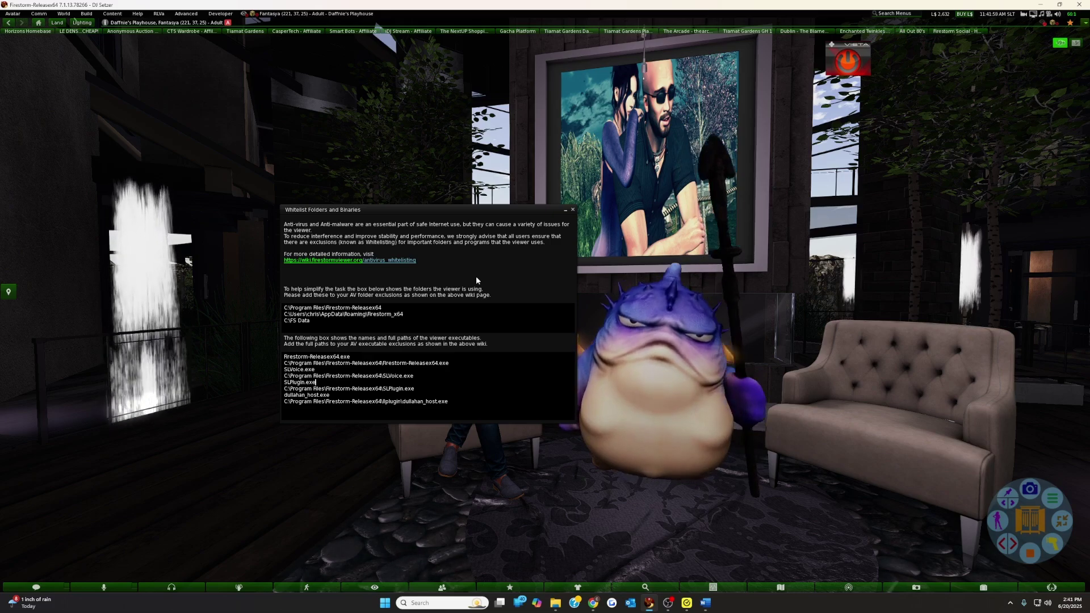
# On the wiki whitelisting page, view the Adaware Free, Windows Defender and McAfee instructions.
pyautogui.click(594, 603)
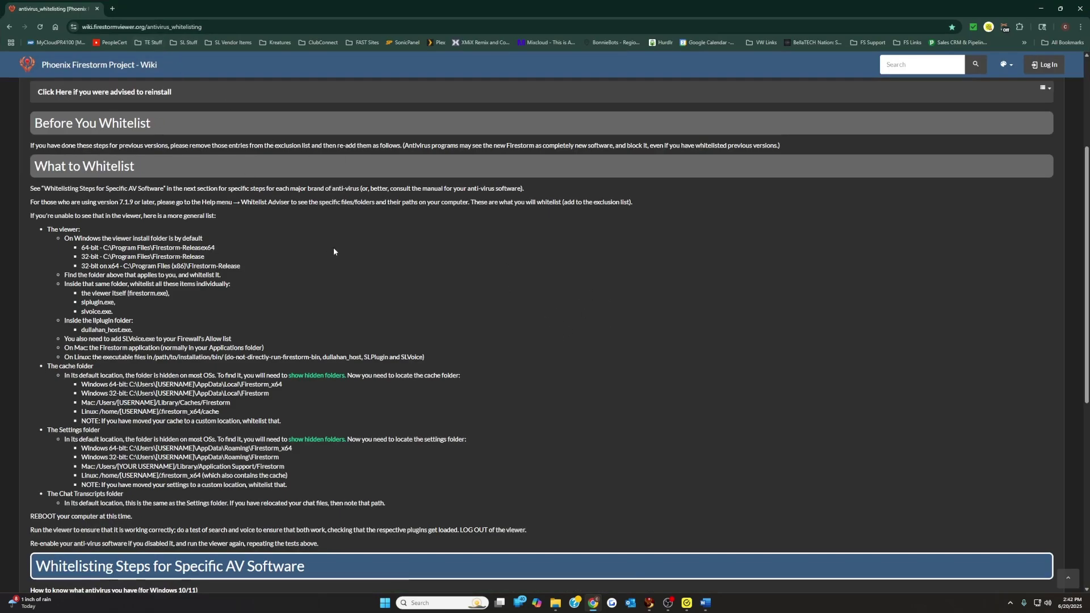
pyautogui.scroll(-4, 615, 343)
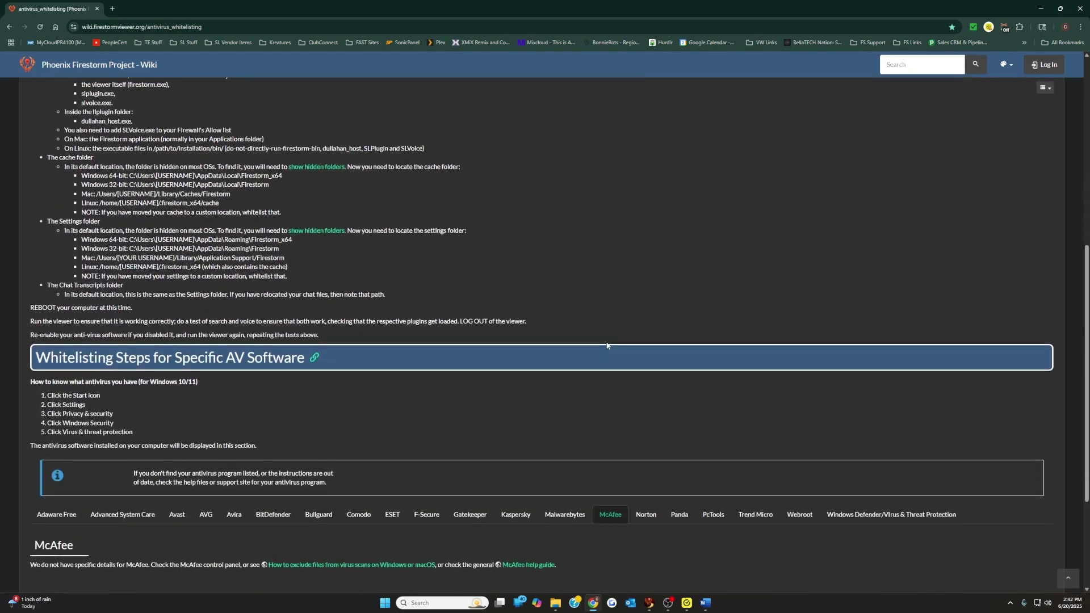
pyautogui.scroll(3, 486, 267)
pyautogui.scroll(-2, 576, 293)
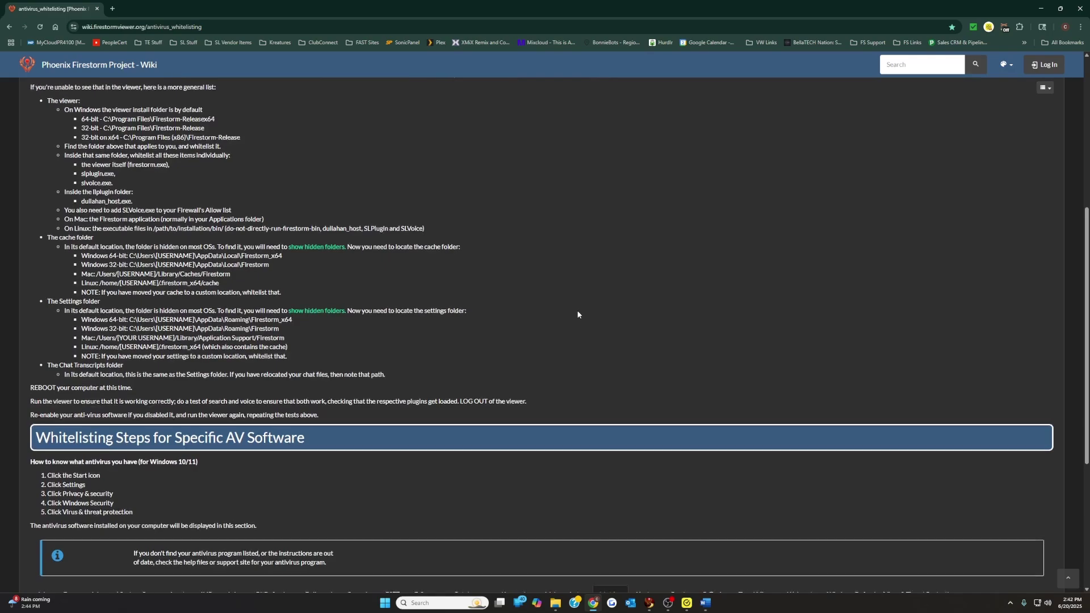
pyautogui.scroll(-5, 540, 324)
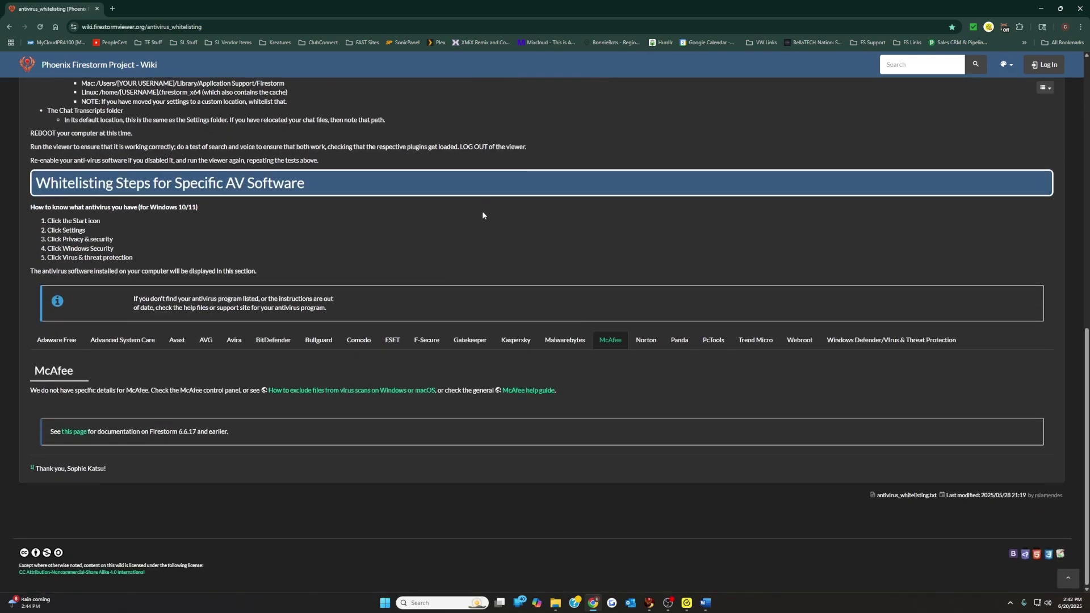
pyautogui.click(56, 344)
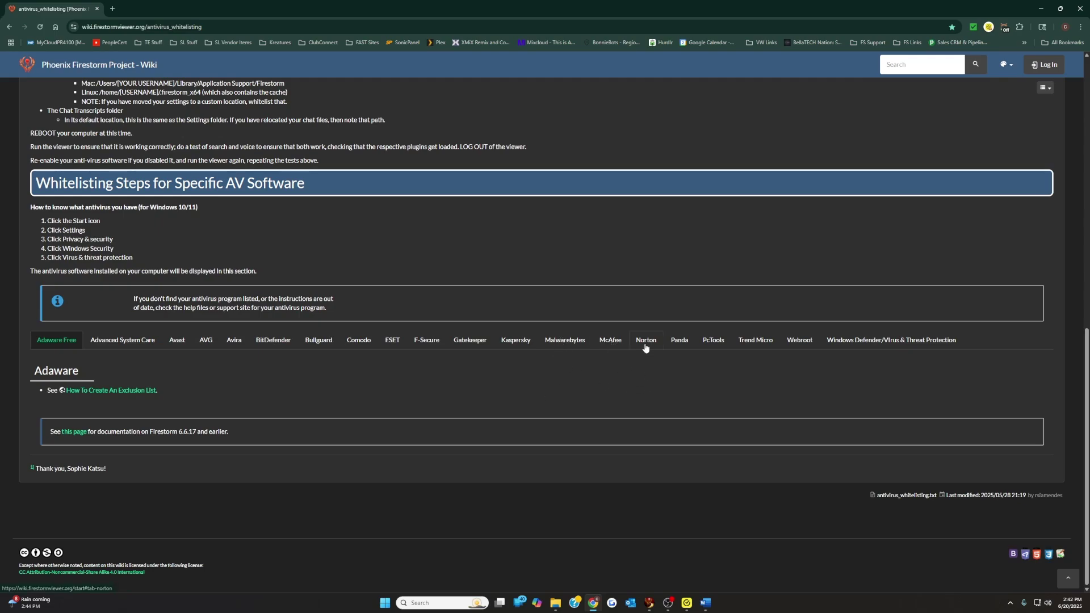
pyautogui.click(869, 342)
pyautogui.scroll(-3, 697, 492)
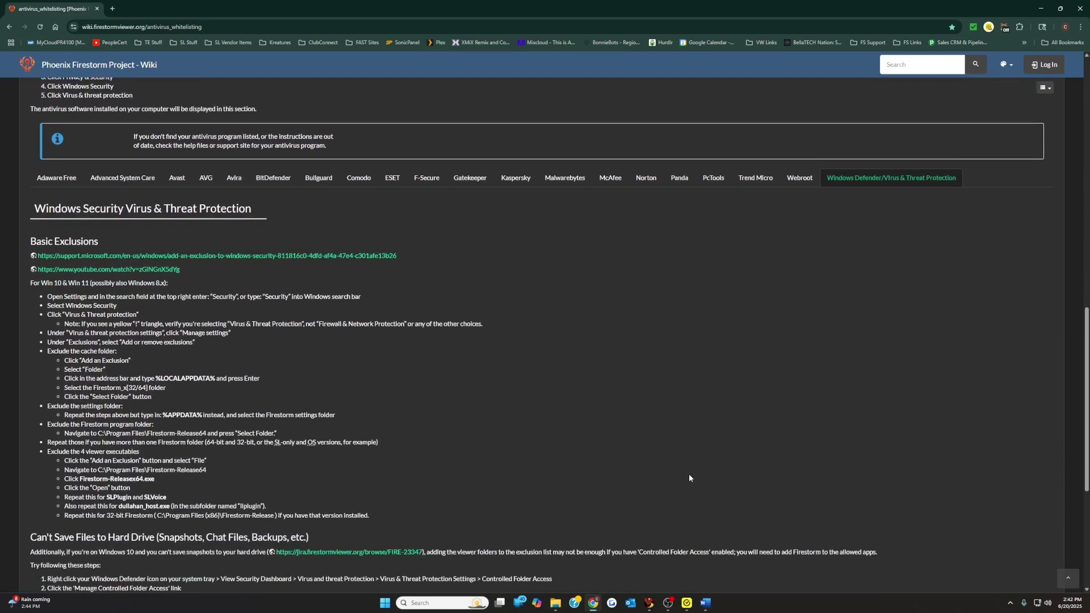
pyautogui.scroll(2, 772, 421)
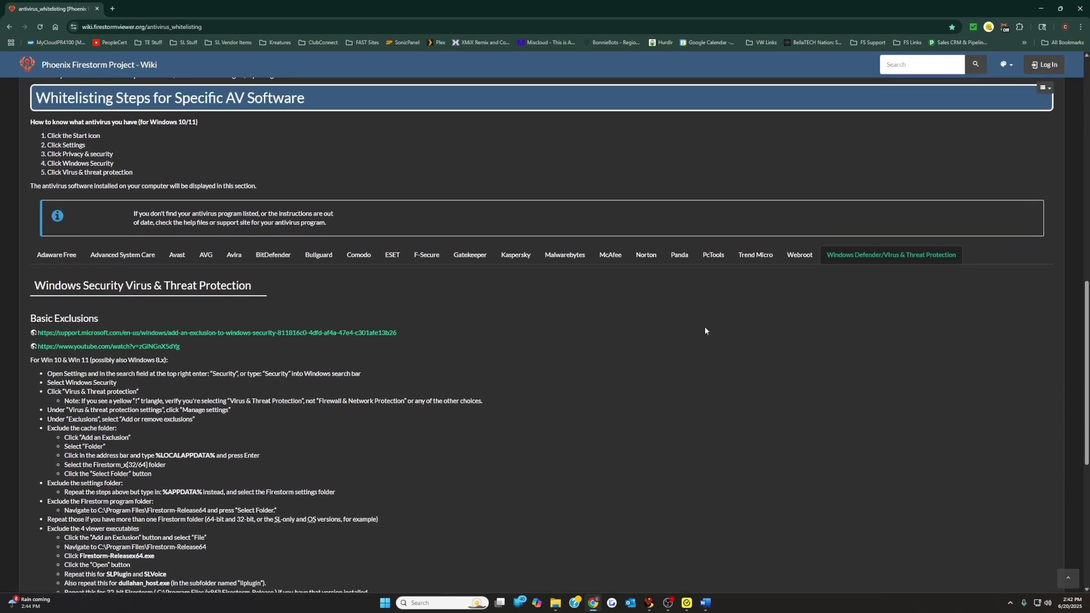
pyautogui.click(598, 259)
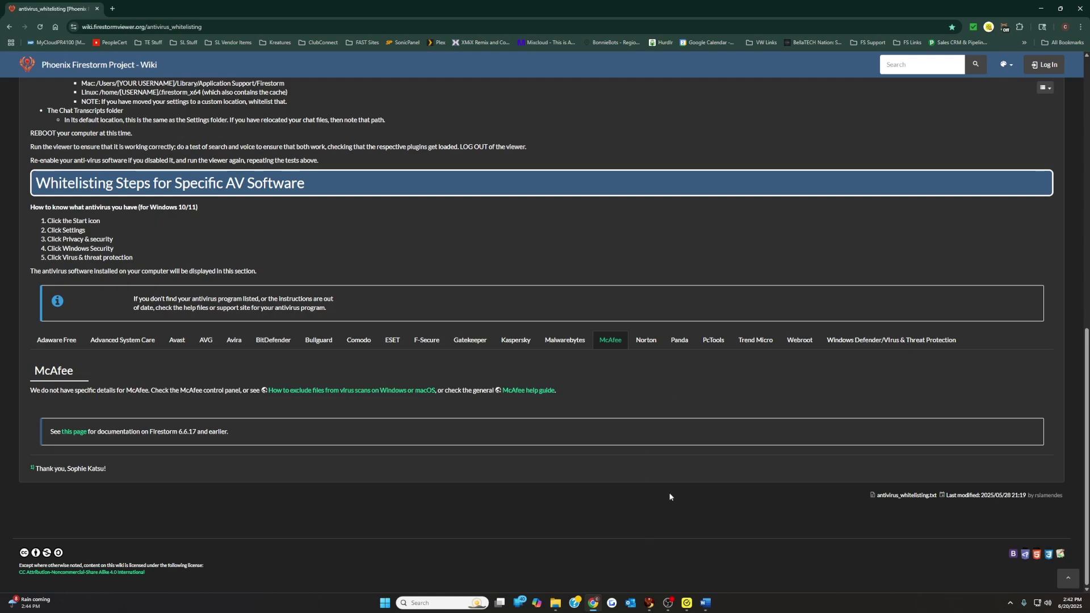
# Minimize the wiki, shift the whitelist window left, and launch Sticky Notes from search.
pyautogui.click(1043, 8)
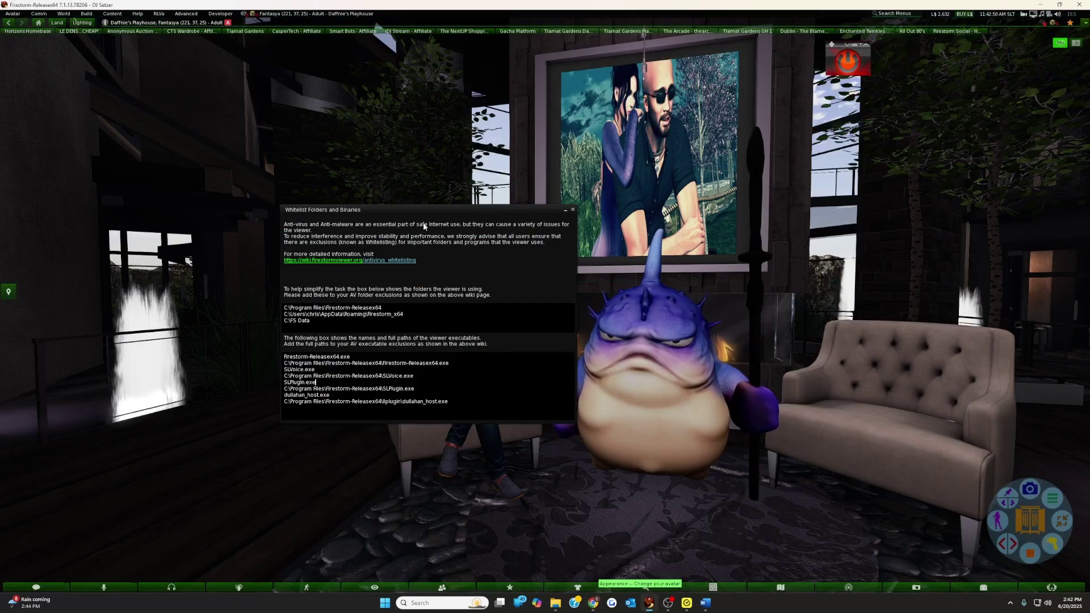
pyautogui.moveTo(382, 187); pyautogui.dragTo(387, 186)
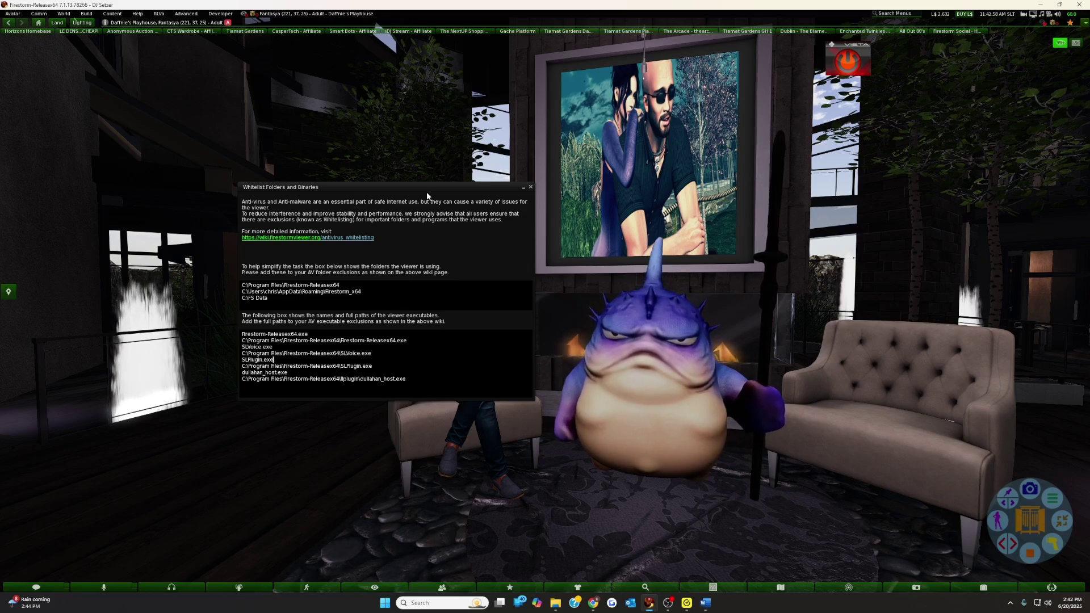
pyautogui.moveTo(424, 189); pyautogui.dragTo(284, 172)
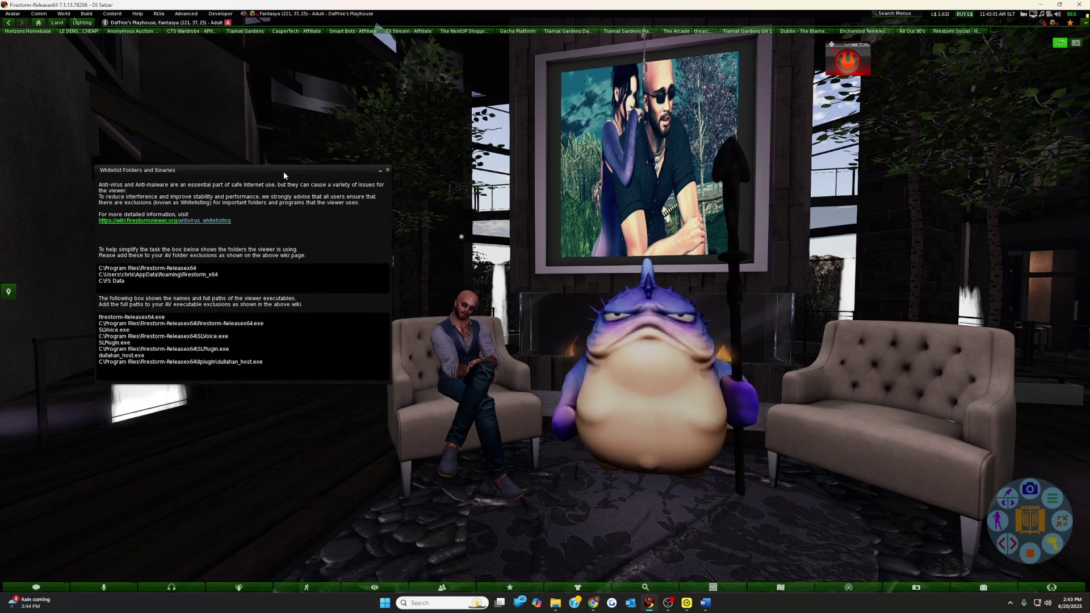
pyautogui.click(435, 602)
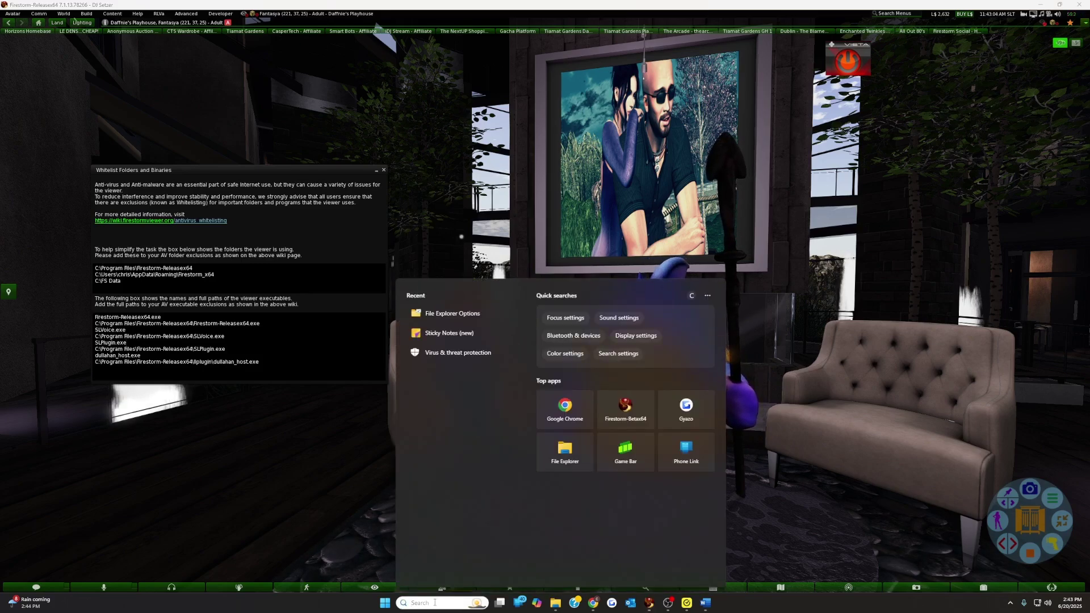
pyautogui.write('sticky notes')
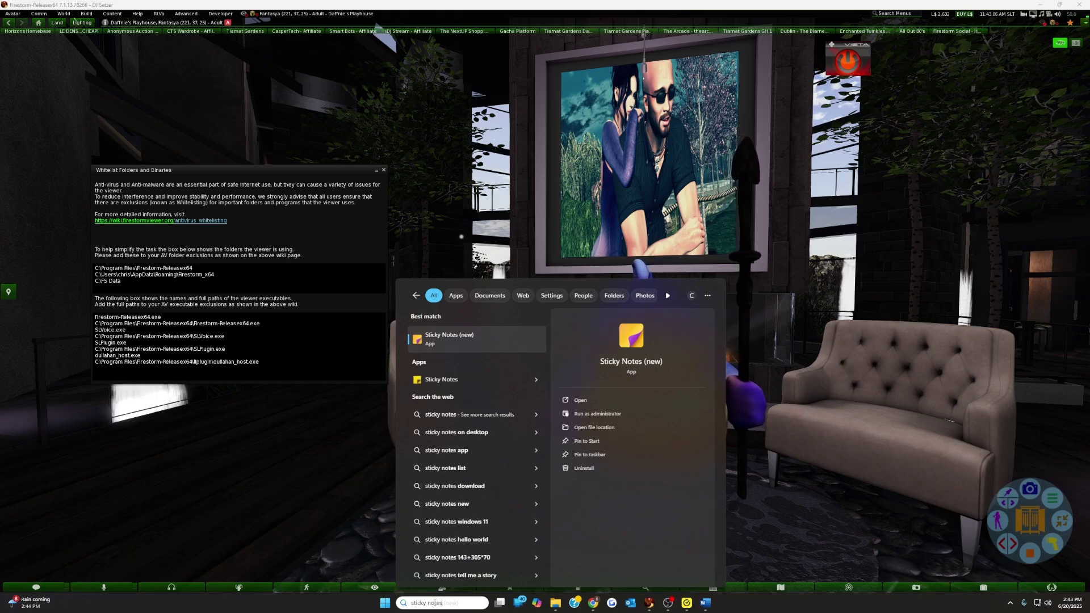
pyautogui.click(465, 340)
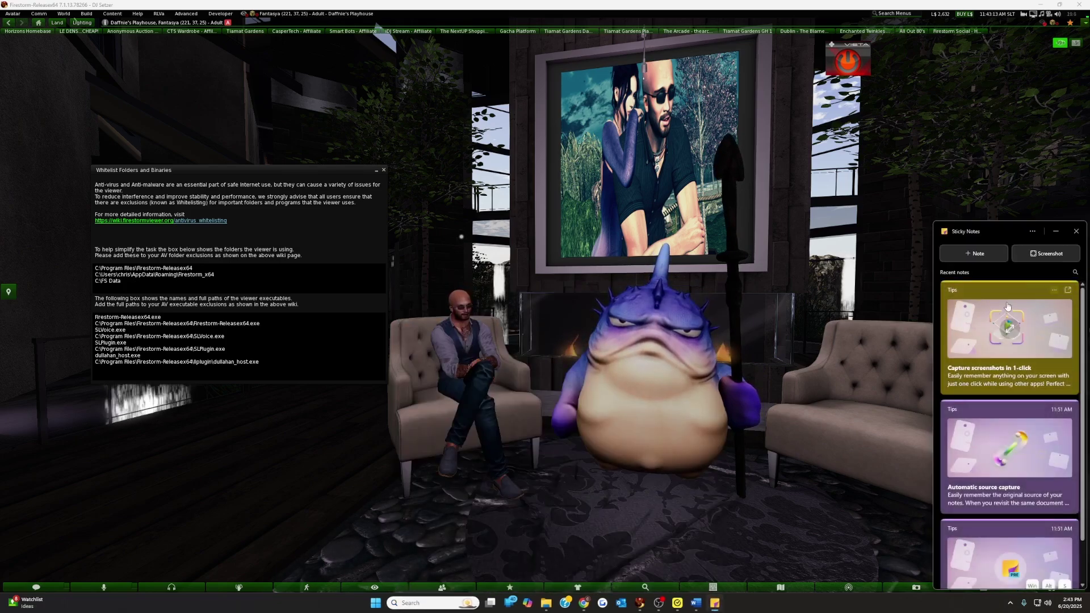
# Create a new note in its own window, enlarge it near the centre and pin it on top.
pyautogui.click(970, 255)
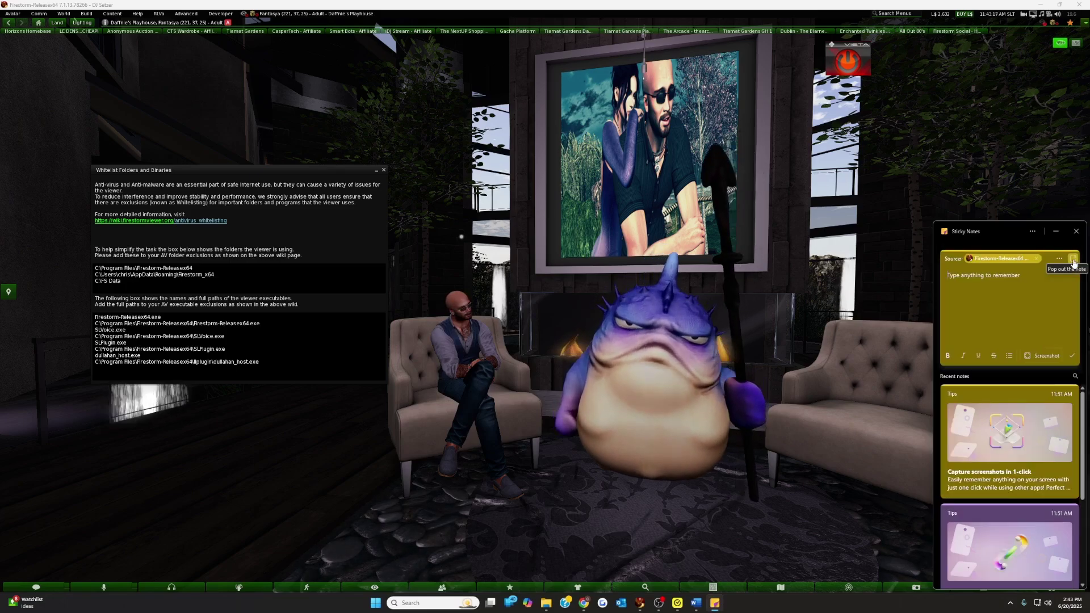
pyautogui.click(1072, 261)
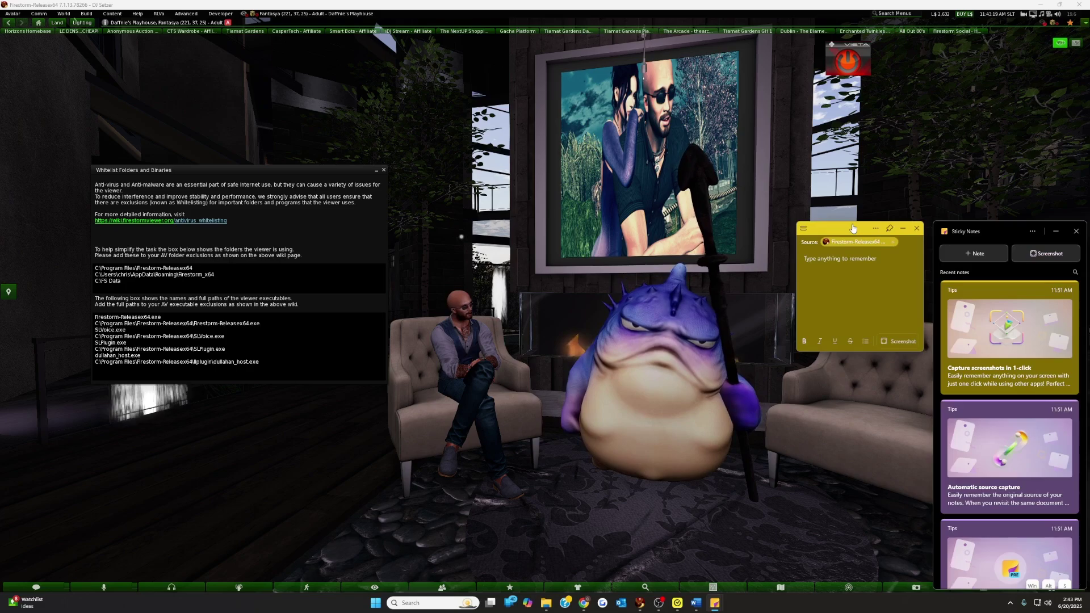
pyautogui.moveTo(854, 227); pyautogui.dragTo(460, 170)
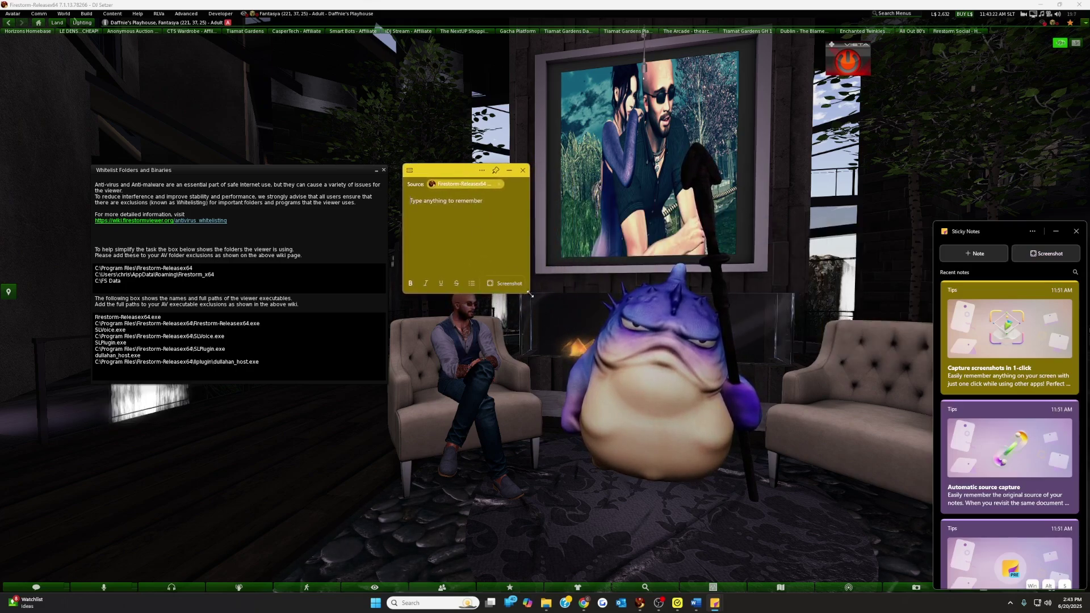
pyautogui.moveTo(527, 292); pyautogui.dragTo(742, 364)
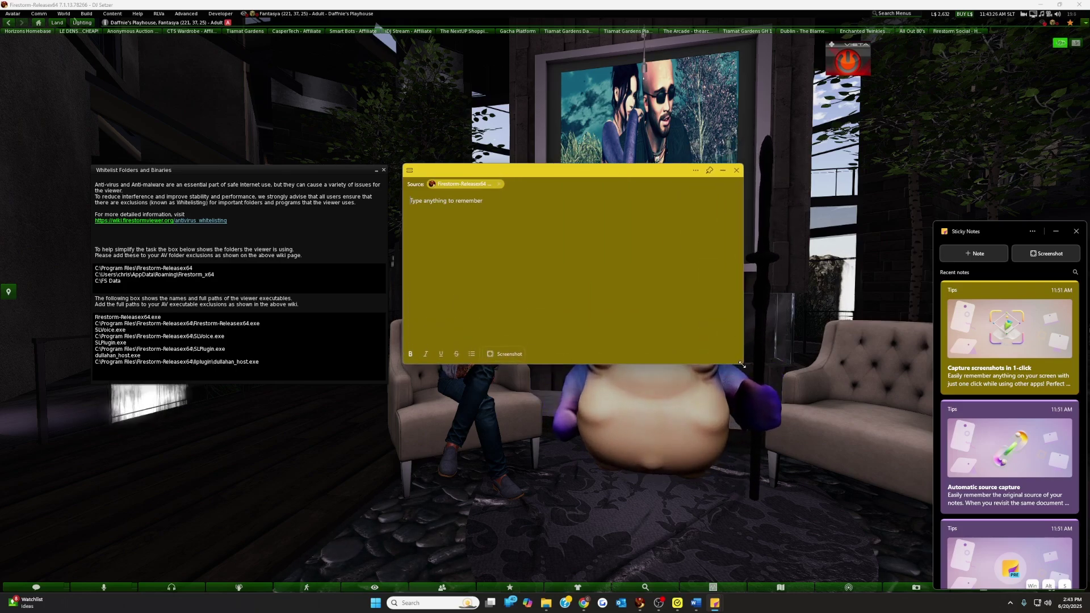
pyautogui.click(710, 171)
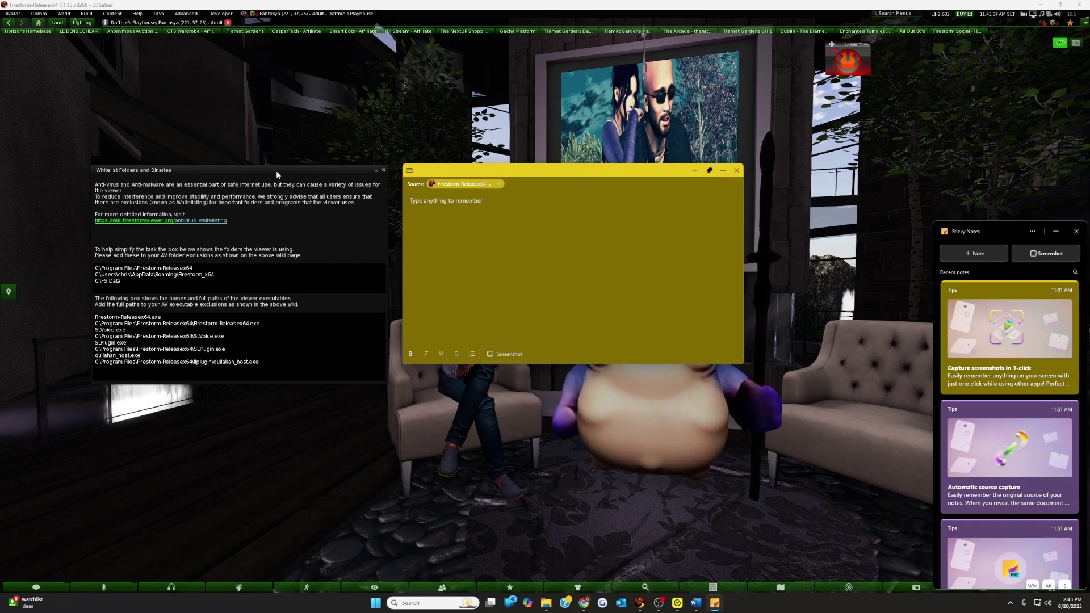
pyautogui.moveTo(276, 170); pyautogui.dragTo(282, 165)
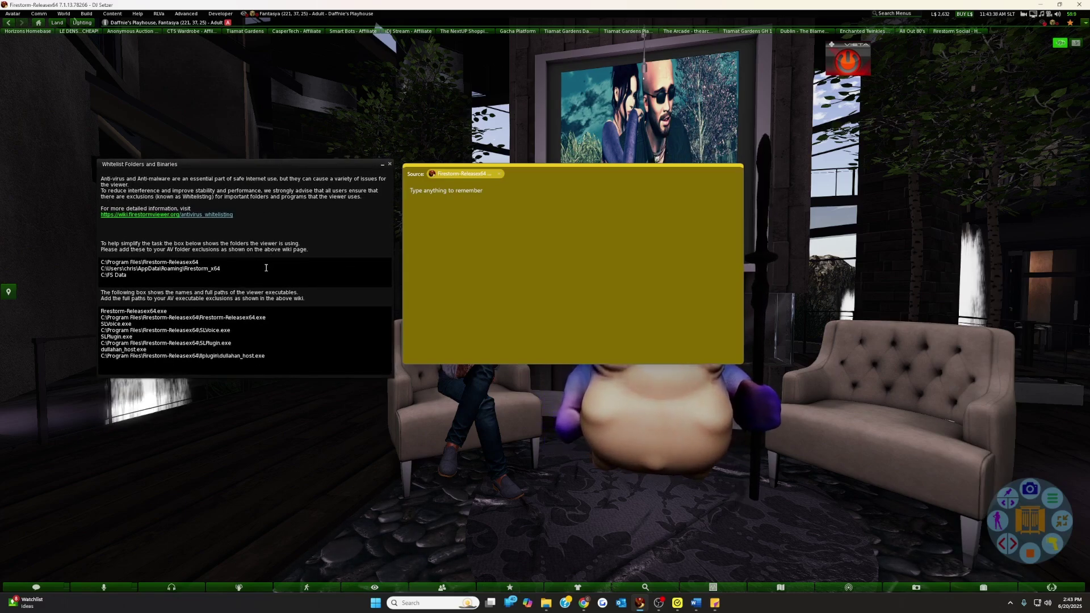
pyautogui.click(196, 283)
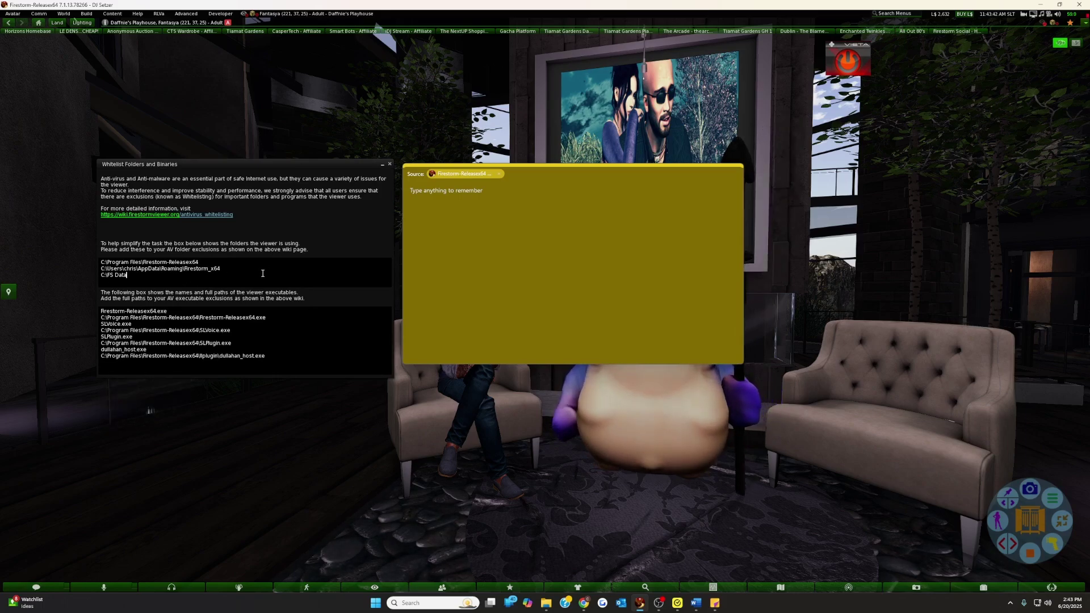
# Copy the three whitelist folder paths into the sticky note.
pyautogui.hotkey('ctrl', 'a')
pyautogui.hotkey('ctrl', 'c')
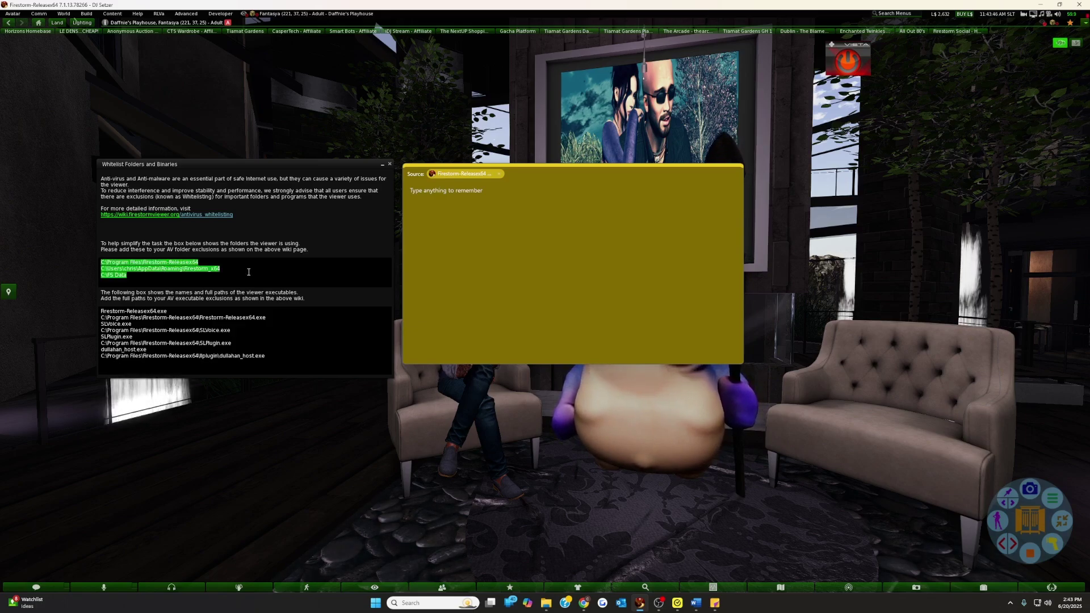
pyautogui.click(440, 202)
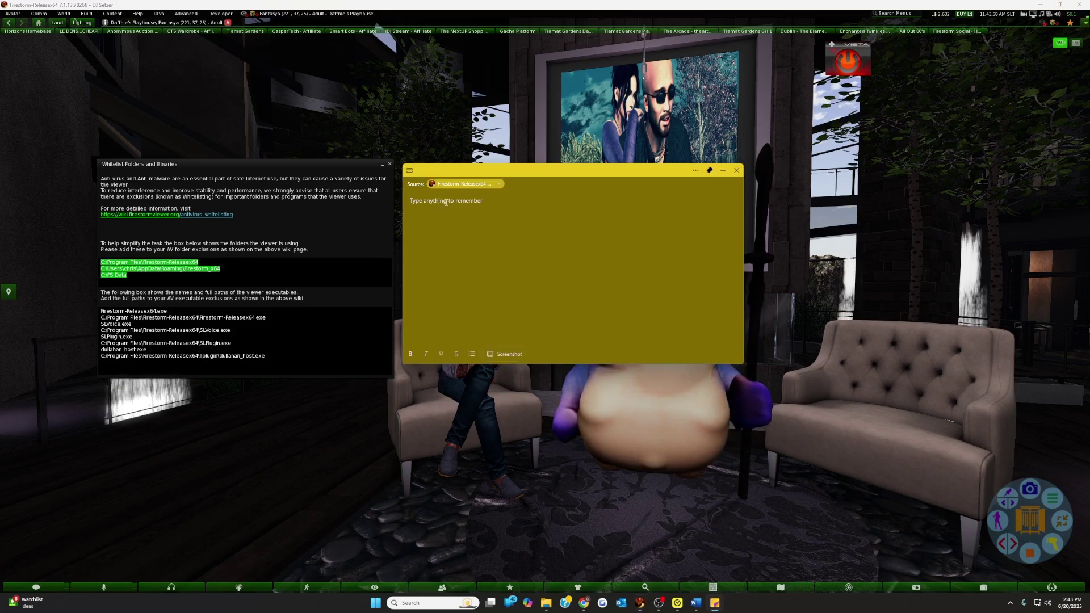
pyautogui.hotkey('ctrl', 'v')
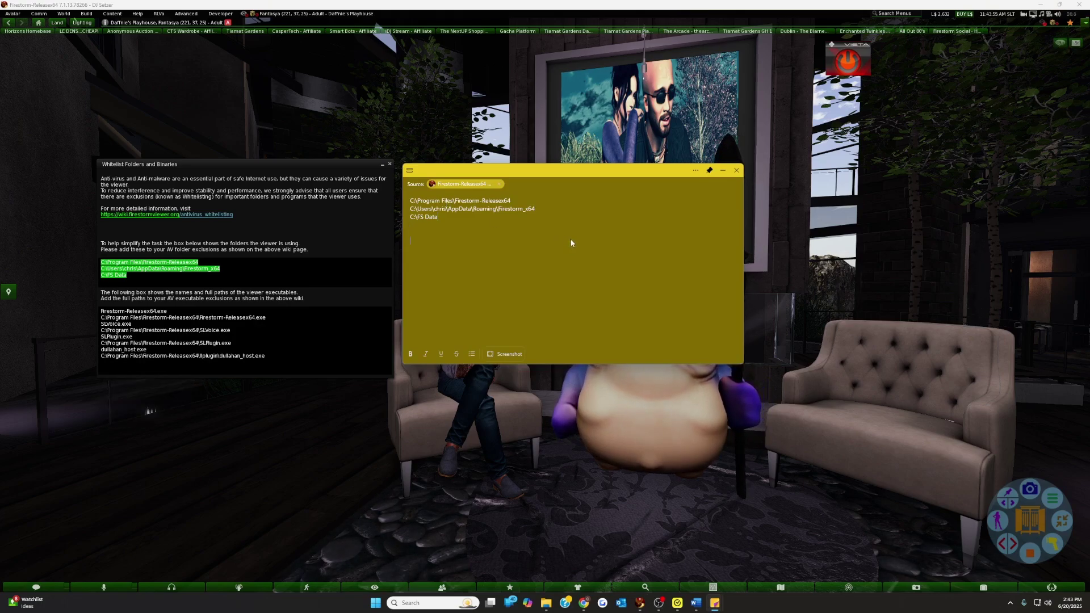
# Copy the eight executable names and paths from the whitelist window into the note.
pyautogui.click(307, 329)
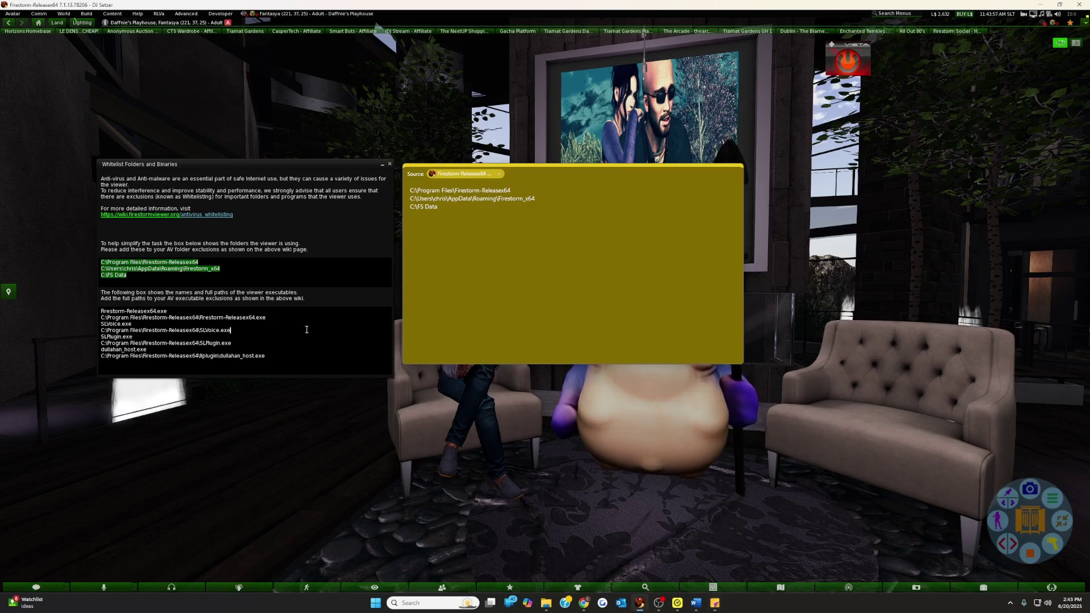
pyautogui.click(289, 358)
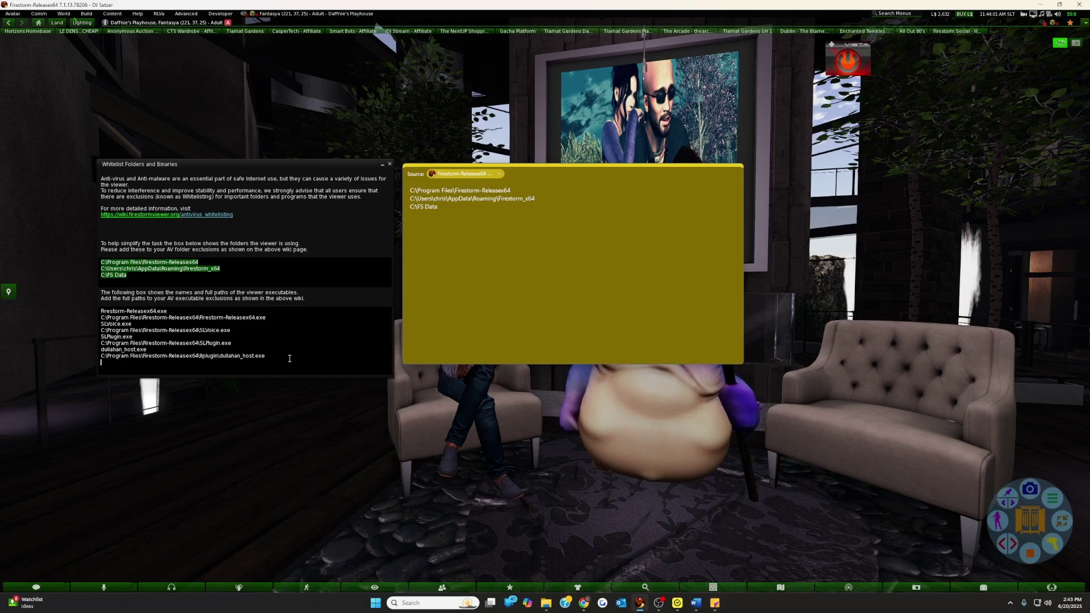
pyautogui.hotkey('ctrl', 'a')
pyautogui.hotkey('ctrl', 'c')
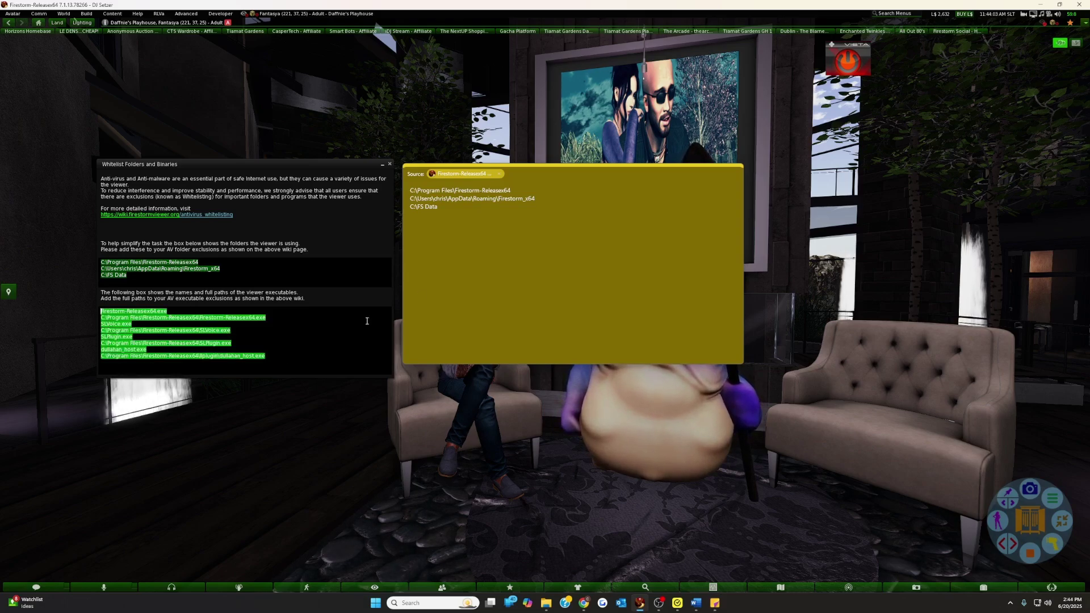
pyautogui.click(459, 252)
pyautogui.hotkey('ctrl', 'v')
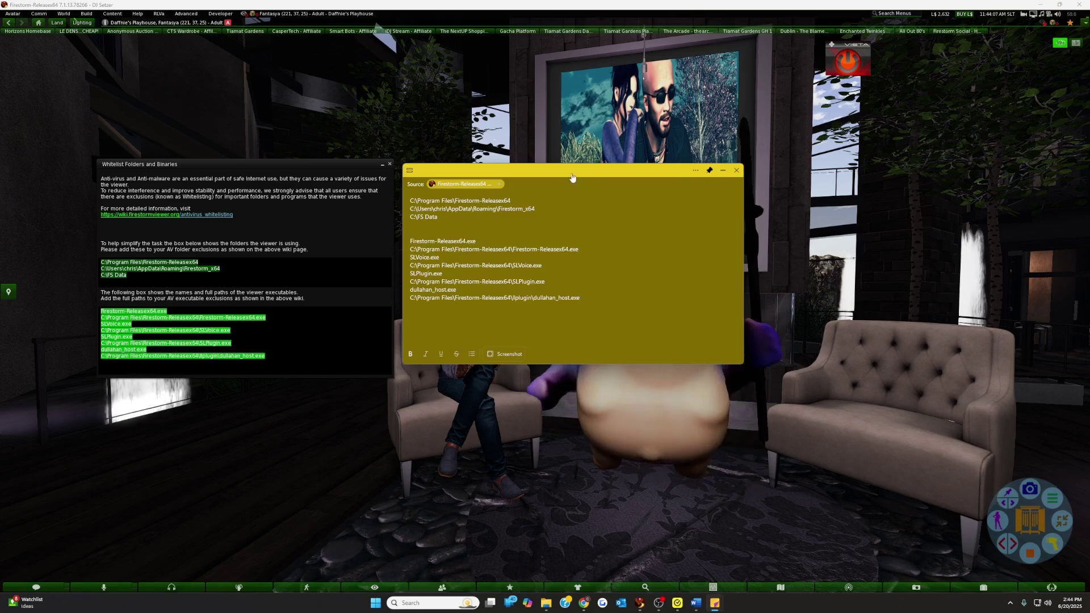
pyautogui.moveTo(508, 356)
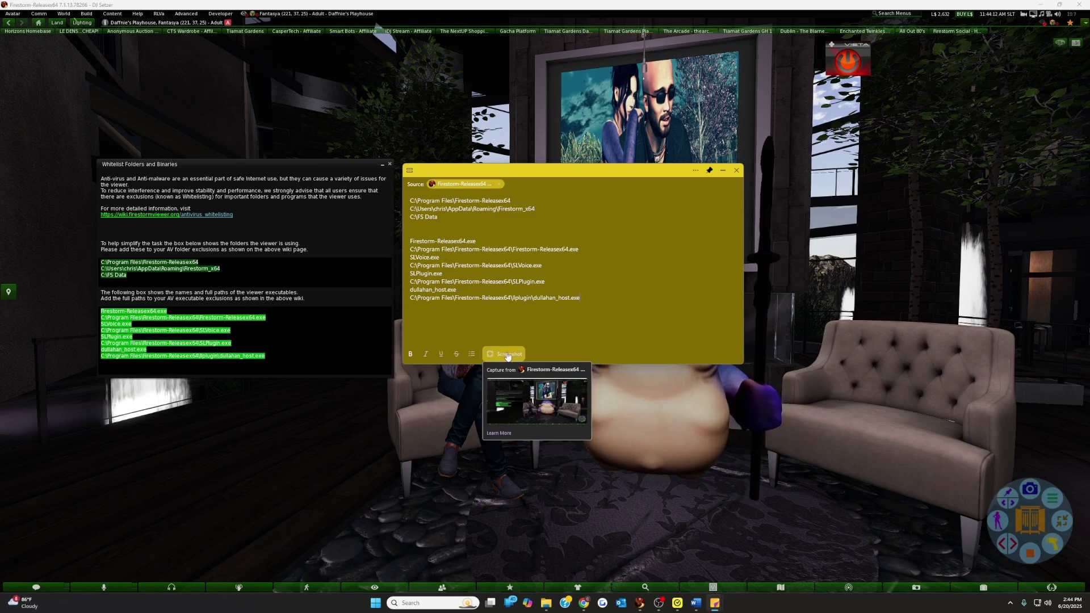
# Insert a Firestorm viewer screenshot into the note and preview it full size.
pyautogui.click(507, 354)
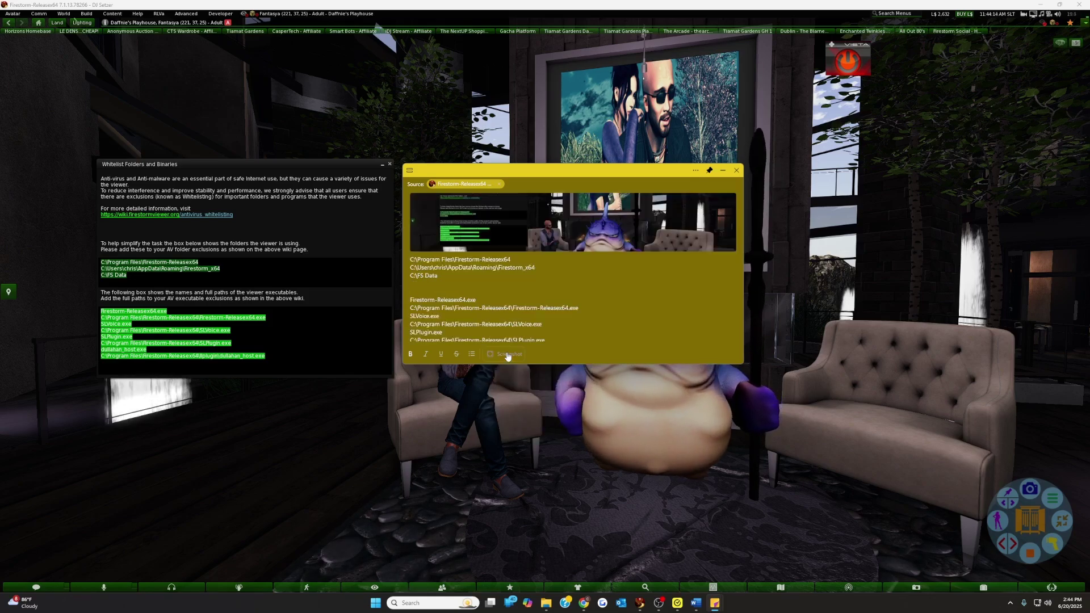
pyautogui.click(580, 228)
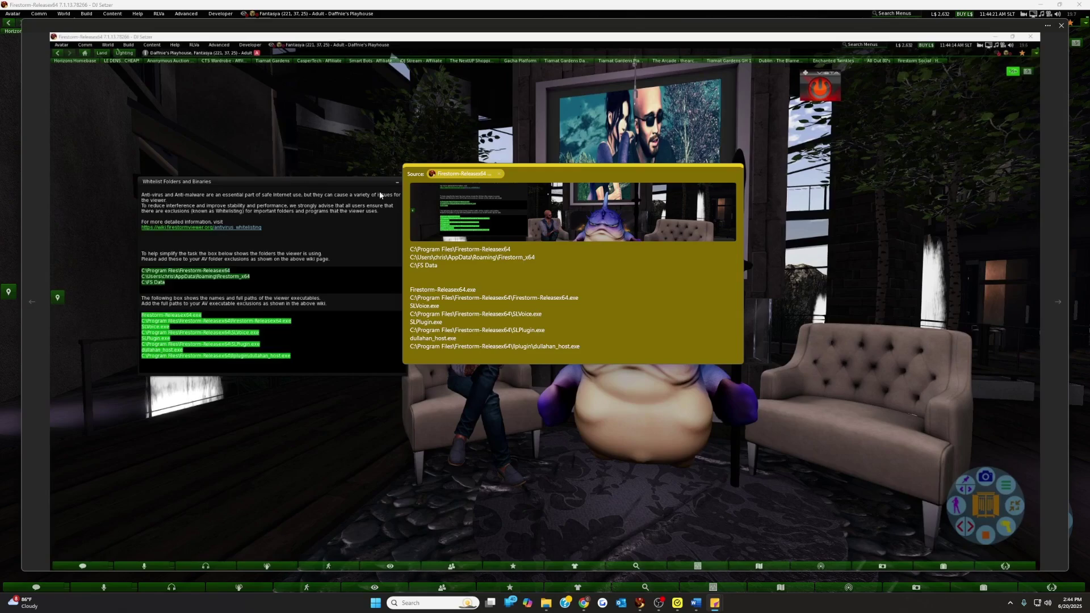
pyautogui.click(1060, 26)
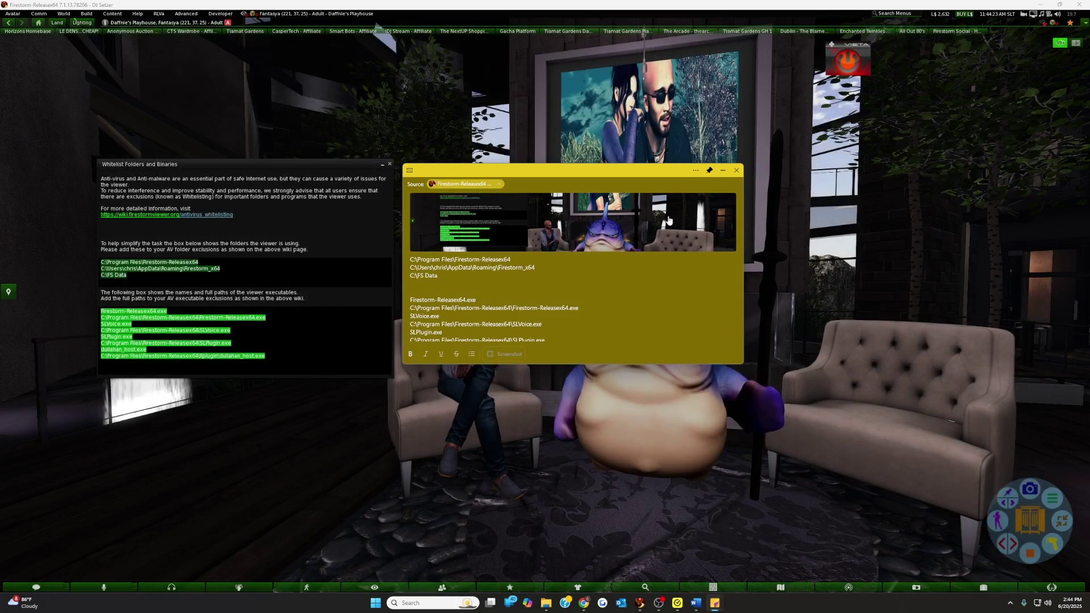
# Close the Whitelist Folders and Binaries window and move the note to the lower right.
pyautogui.moveTo(570, 173); pyautogui.dragTo(753, 260)
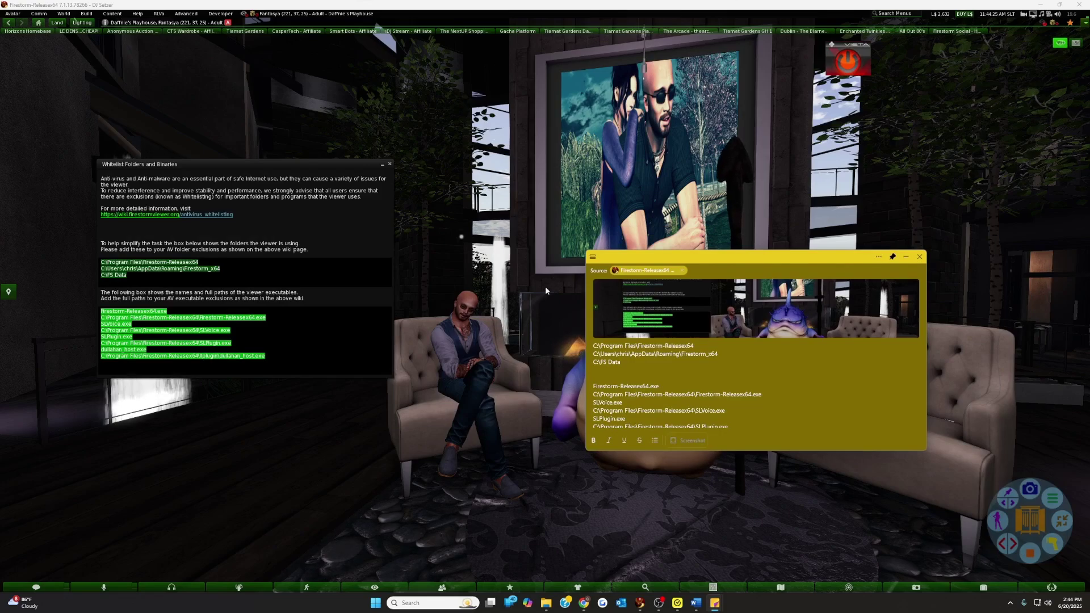
pyautogui.click(390, 165)
pyautogui.moveTo(797, 264); pyautogui.dragTo(728, 320)
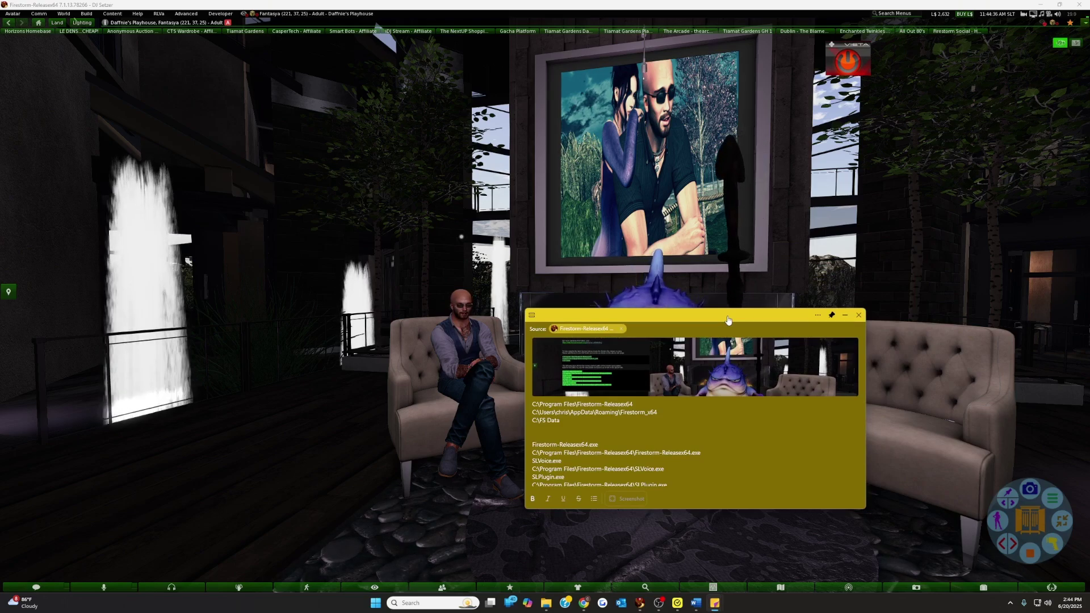
pyautogui.moveTo(728, 320); pyautogui.dragTo(787, 375)
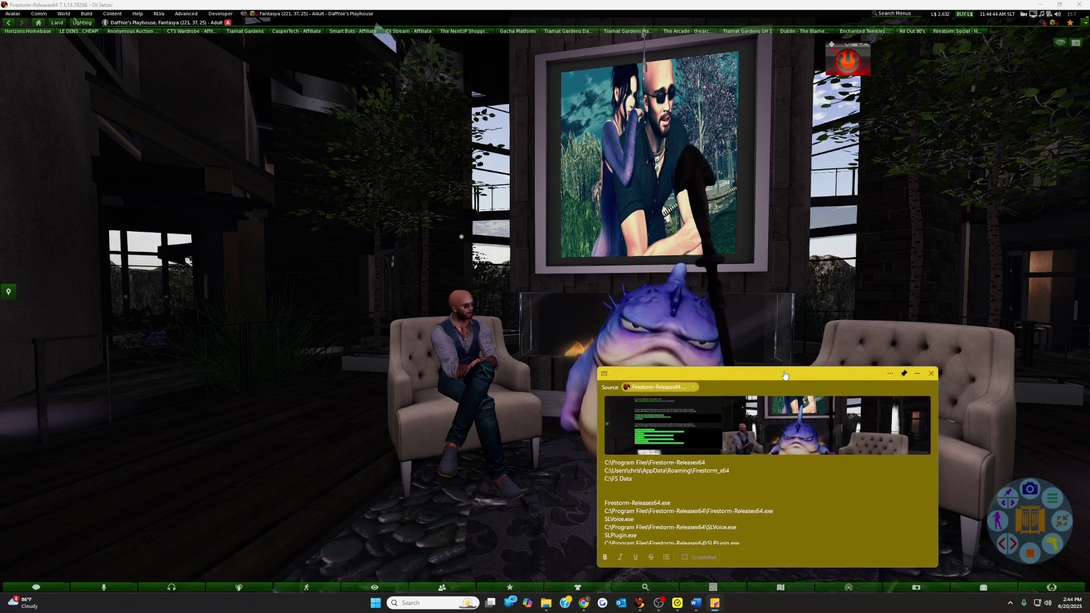
# Search for 'virus & threat' and open Virus & threat protection in Windows Security.
pyautogui.click(417, 602)
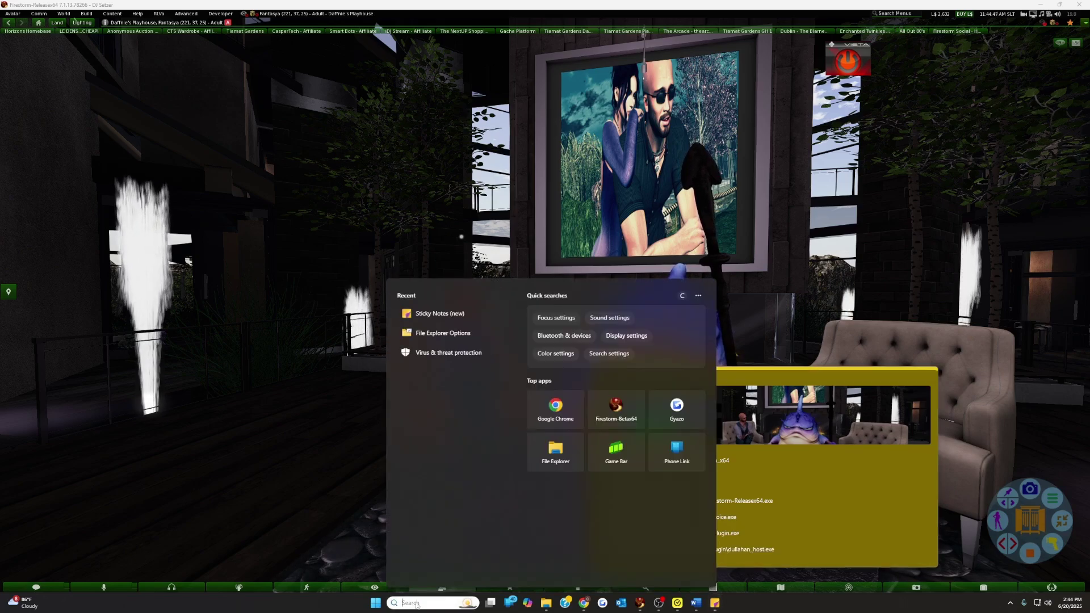
pyautogui.write('vire')
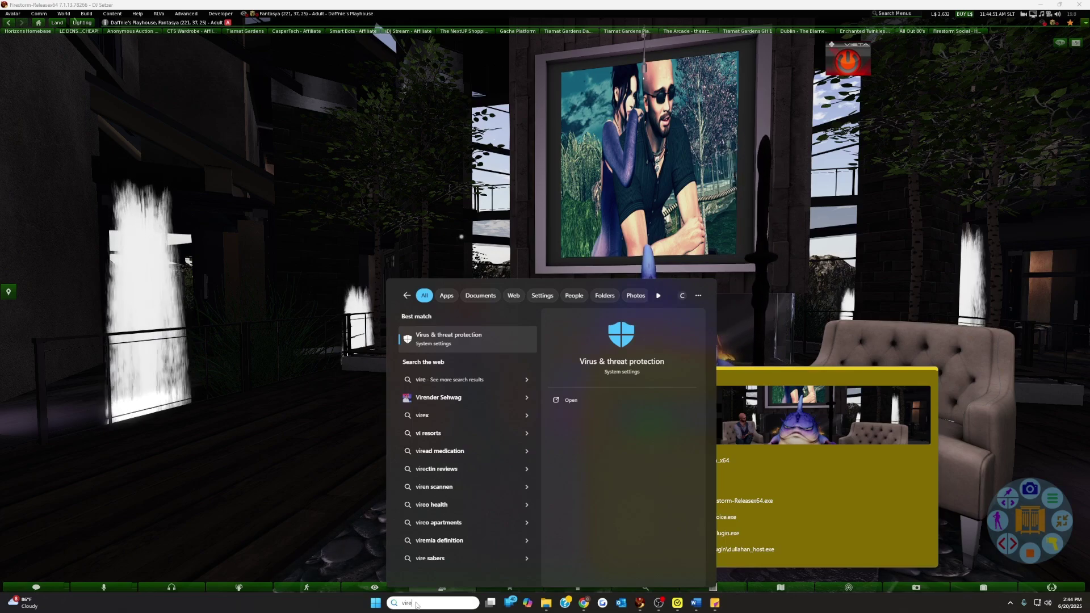
pyautogui.press('BackSpace')
pyautogui.write('us & thre')
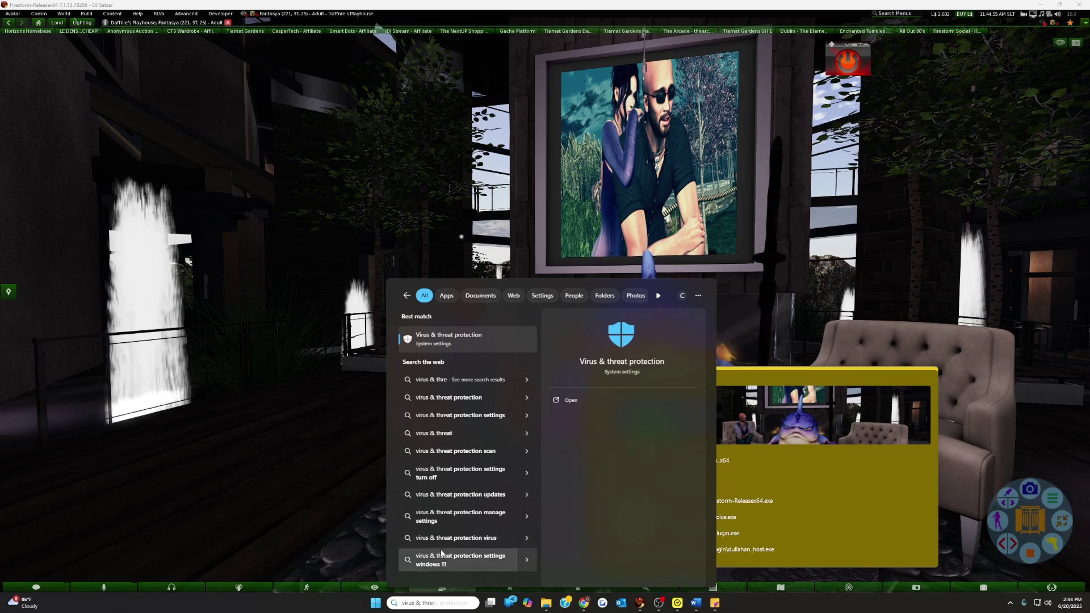
pyautogui.click(457, 337)
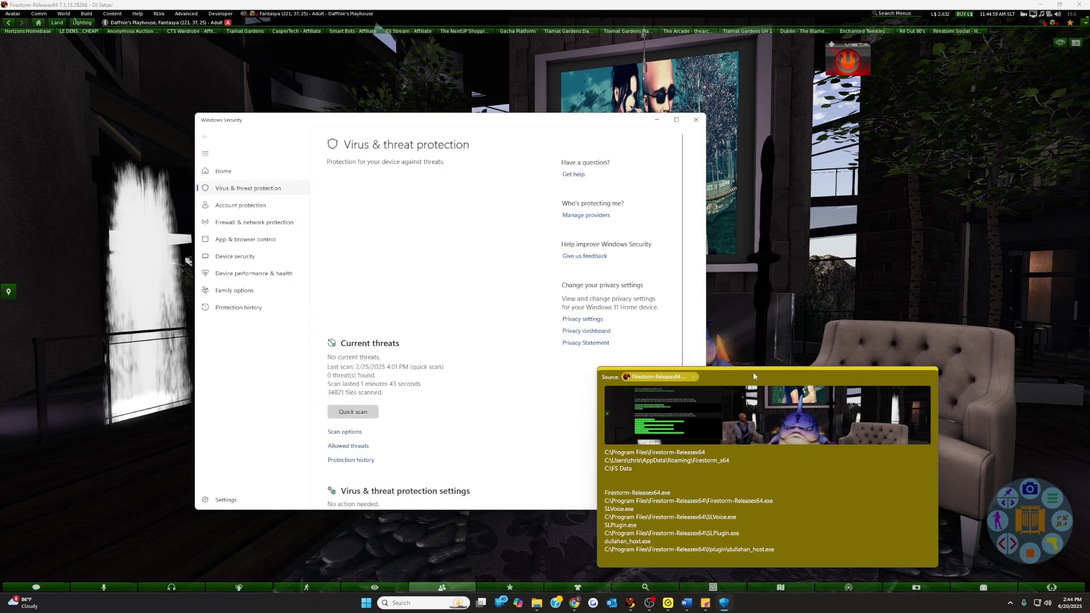
pyautogui.moveTo(745, 375); pyautogui.dragTo(874, 308)
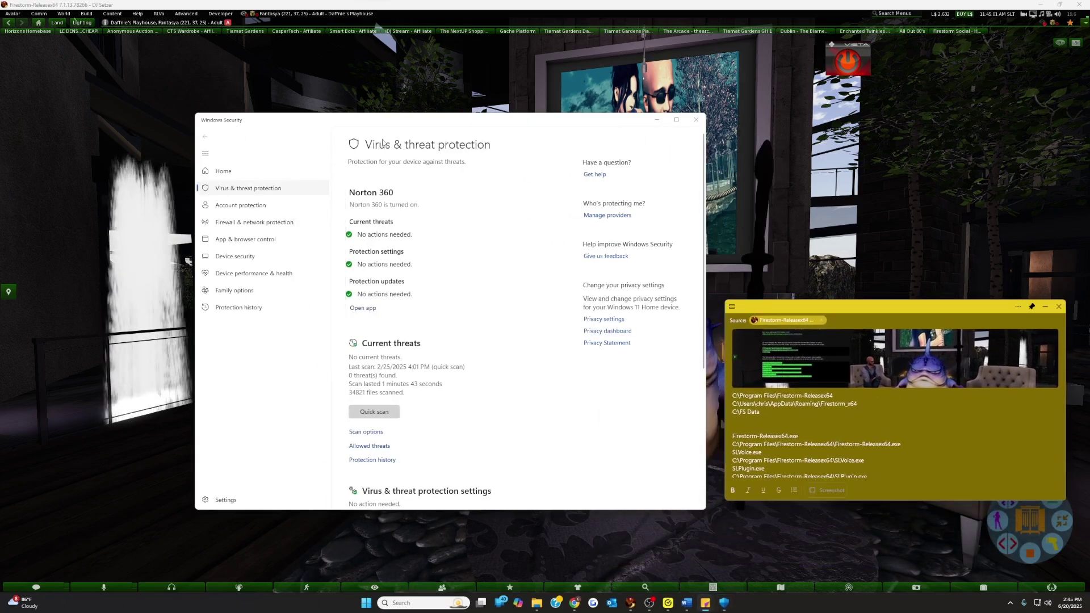
pyautogui.moveTo(393, 124); pyautogui.dragTo(399, 135)
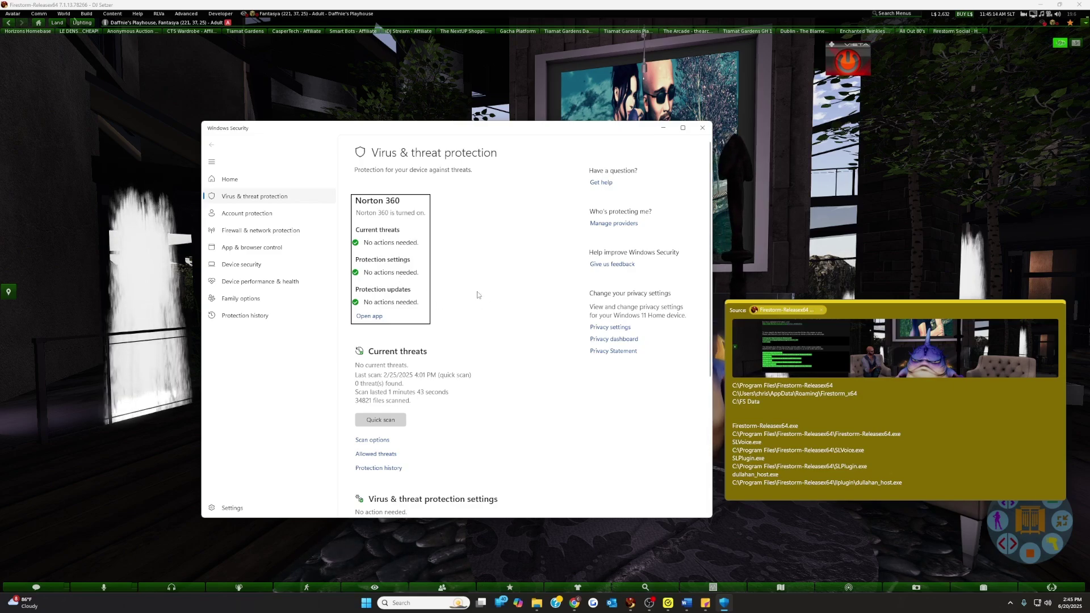
pyautogui.scroll(-3, 481, 287)
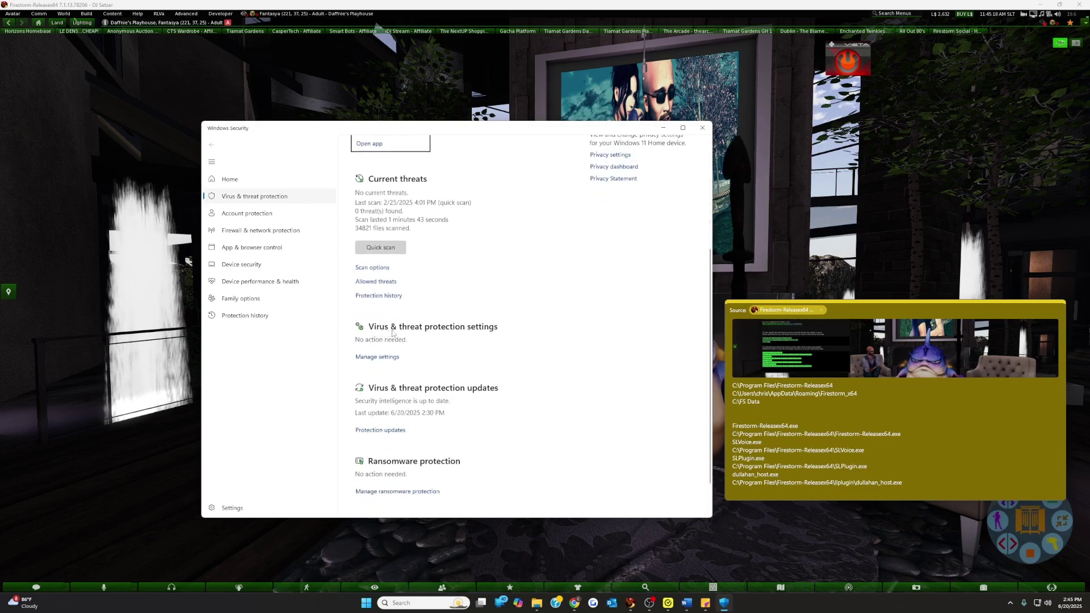
# Open the virus protection Manage settings page and scroll down to Exclusions.
pyautogui.click(379, 358)
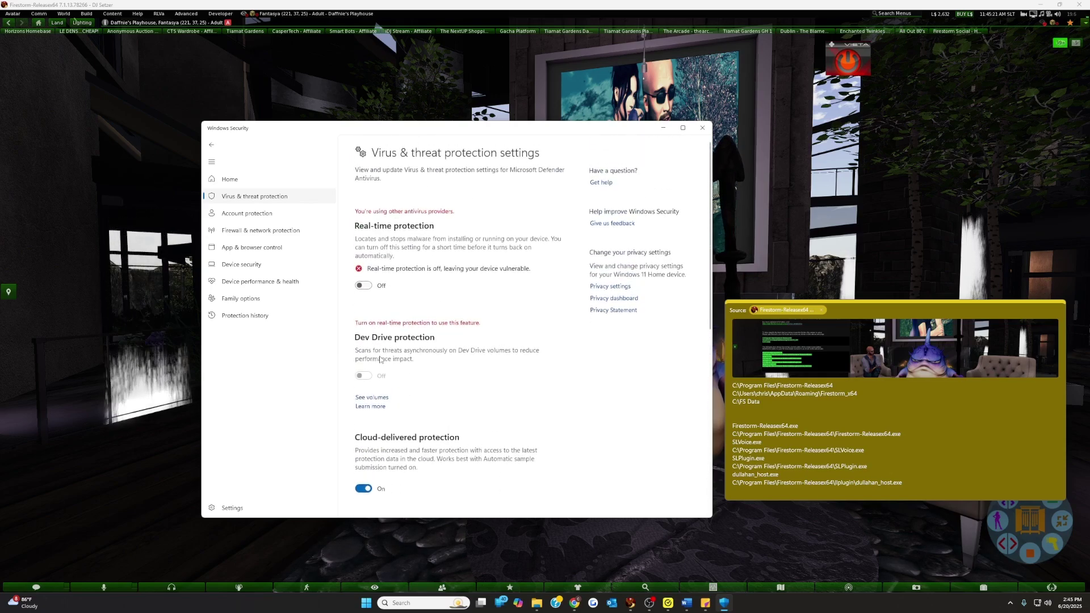
pyautogui.scroll(-7, 511, 320)
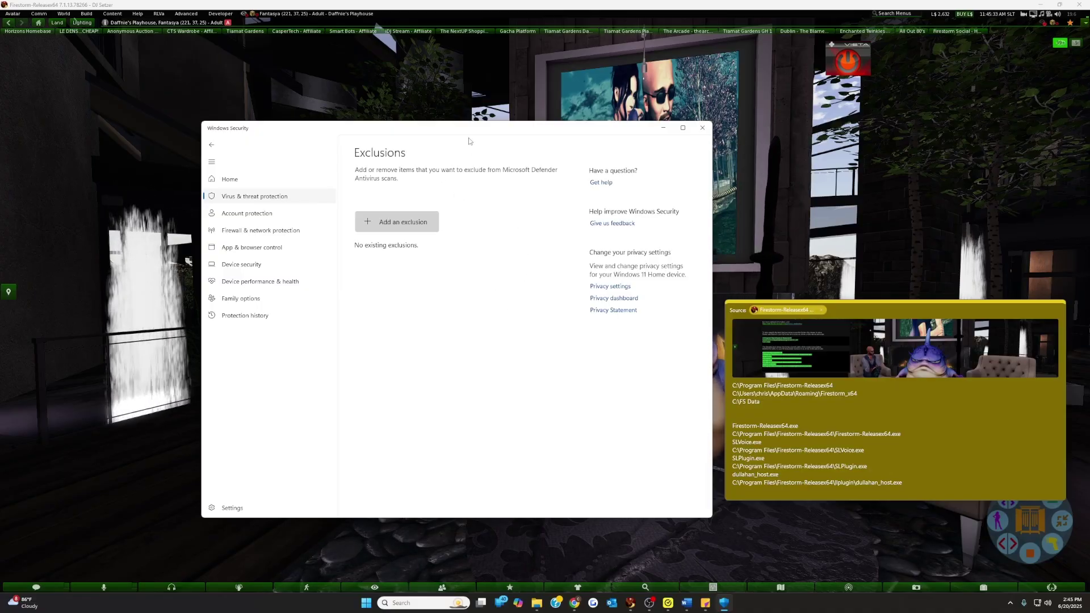
pyautogui.moveTo(453, 130); pyautogui.dragTo(459, 133)
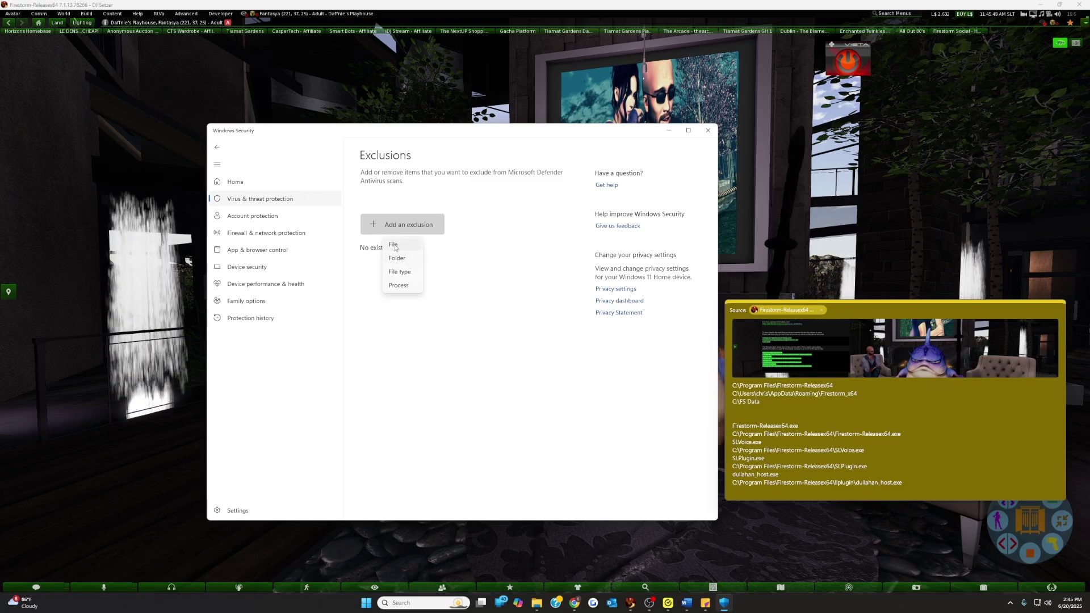
# Add Firestorm-Releasex64.exe from C:\Program Files\Firestorm-Releasex64 as a file exclusion.
pyautogui.click(396, 247)
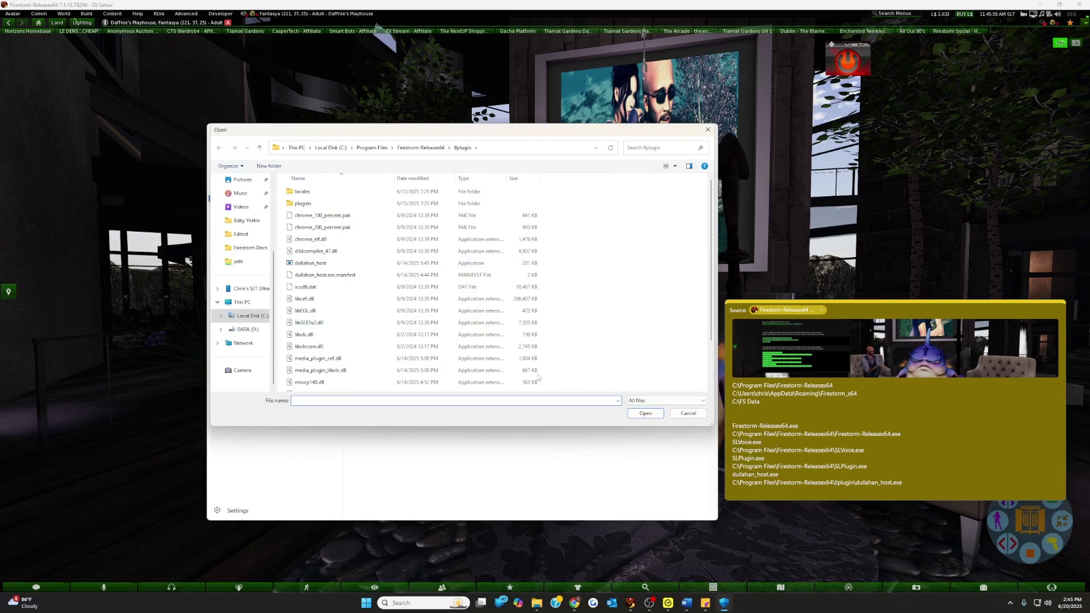
pyautogui.click(249, 315)
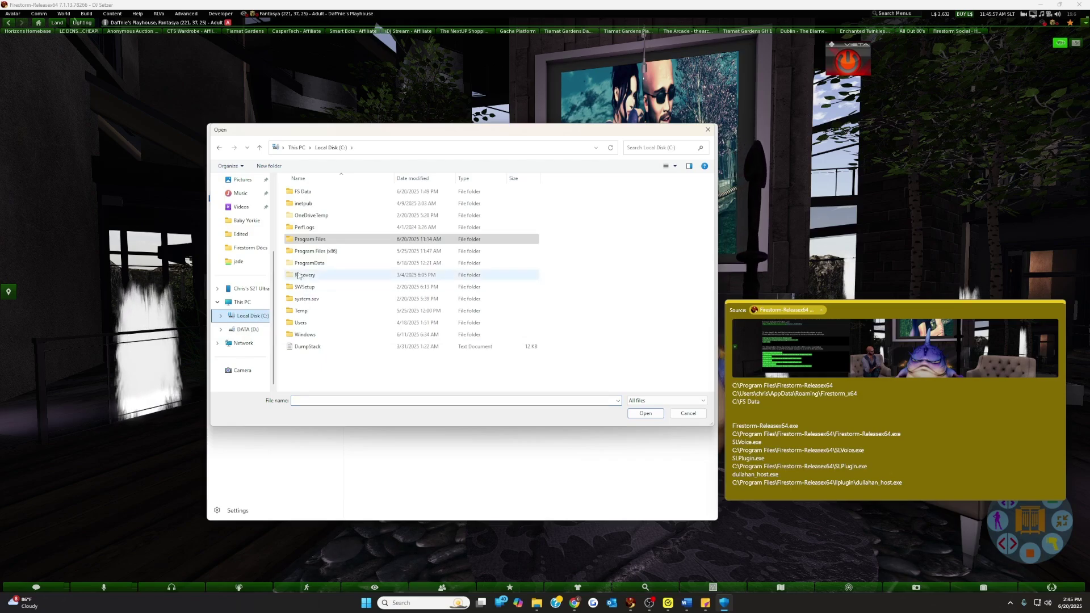
pyautogui.click(310, 243)
pyautogui.doubleClick(310, 241)
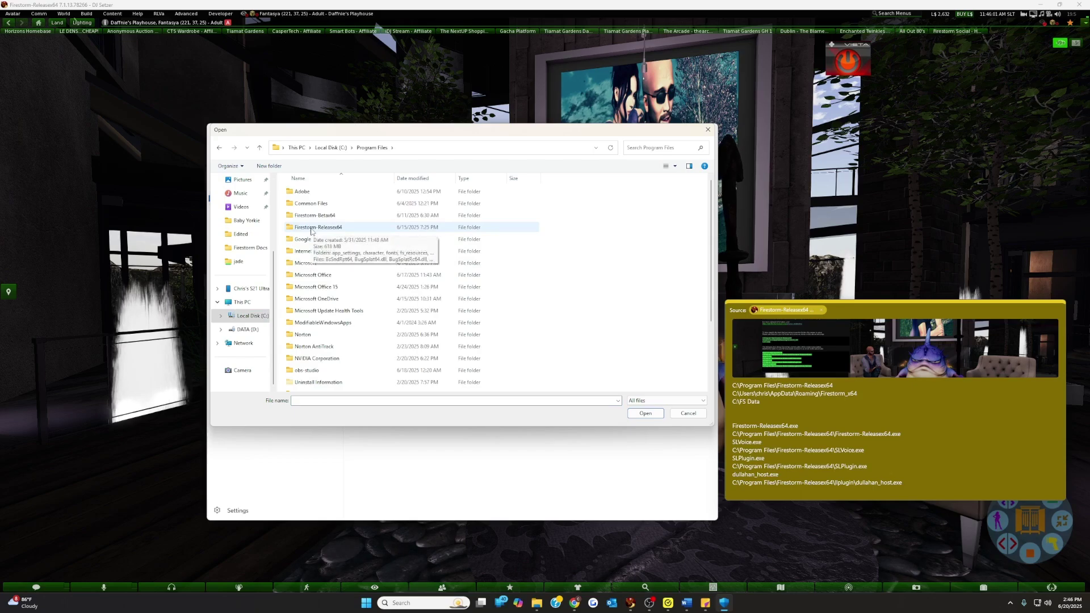
pyautogui.doubleClick(311, 228)
pyautogui.scroll(-3, 358, 272)
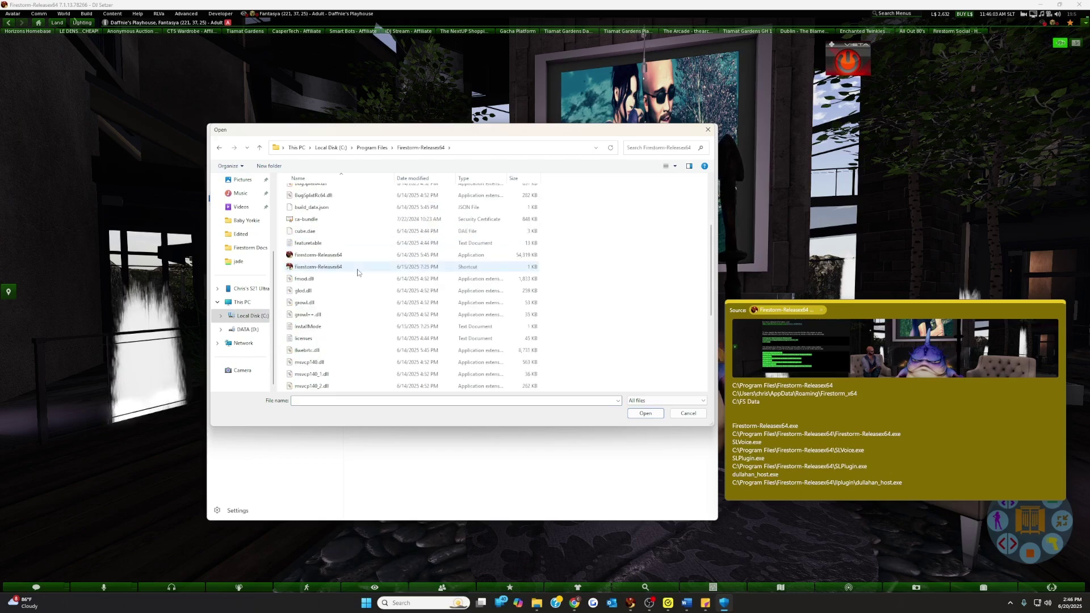
pyautogui.click(313, 257)
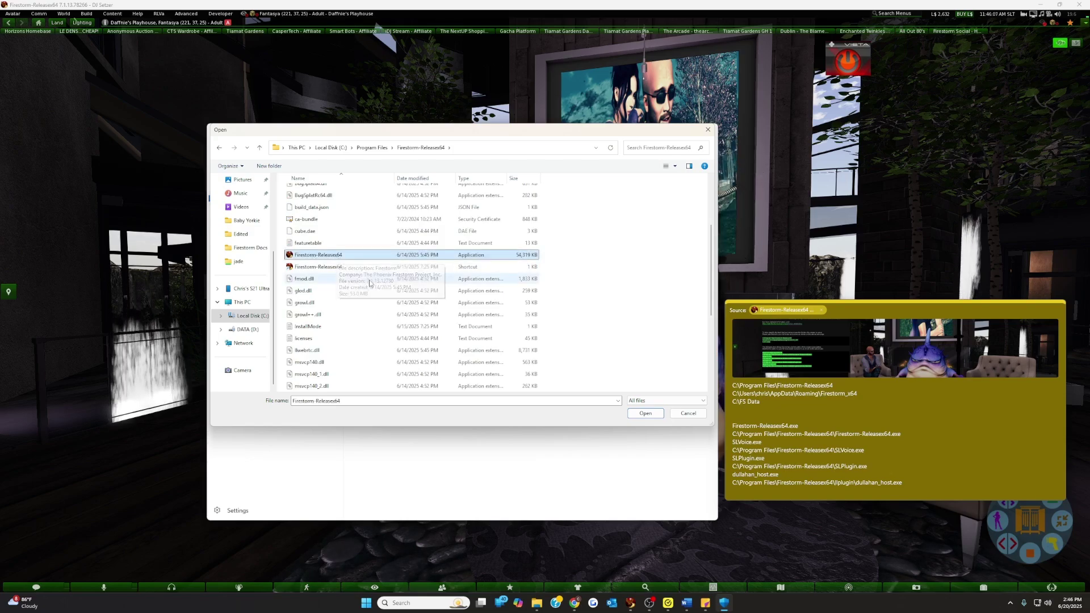
pyautogui.scroll(-4, 368, 285)
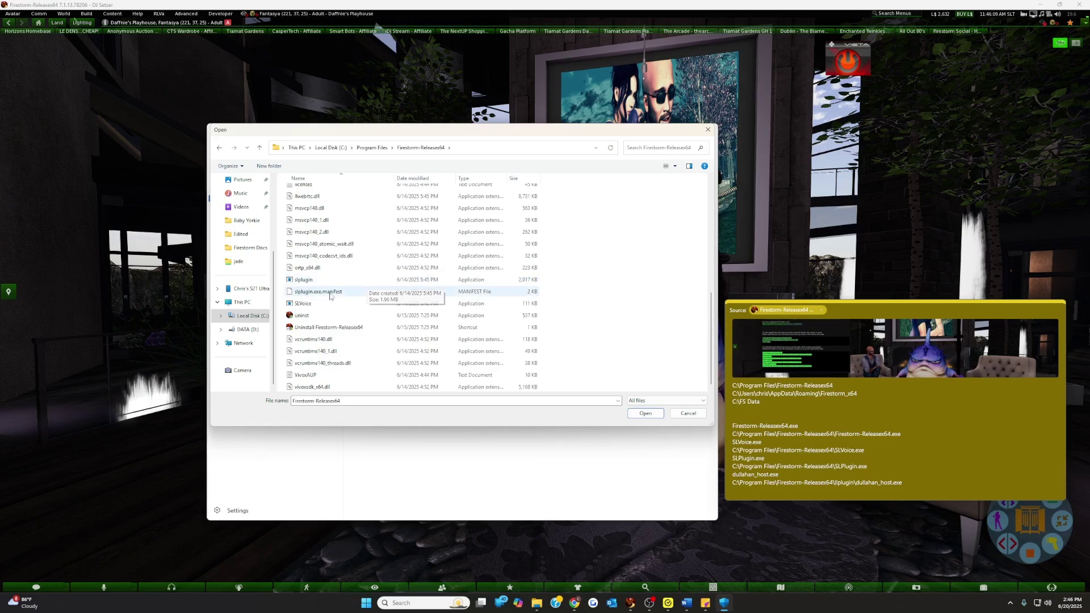
pyautogui.scroll(5, 334, 304)
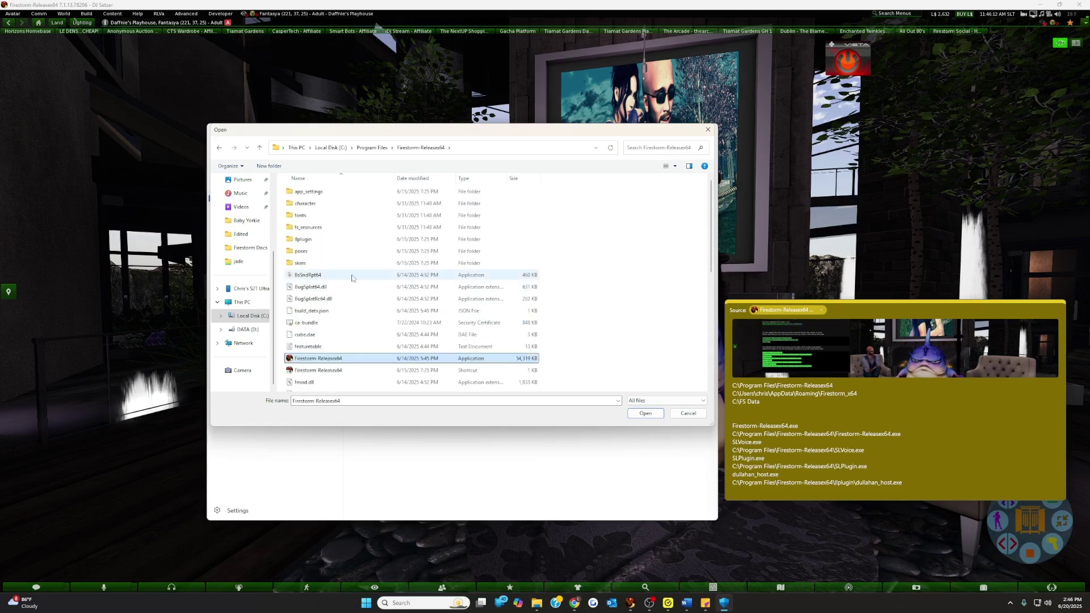
pyautogui.doubleClick(310, 241)
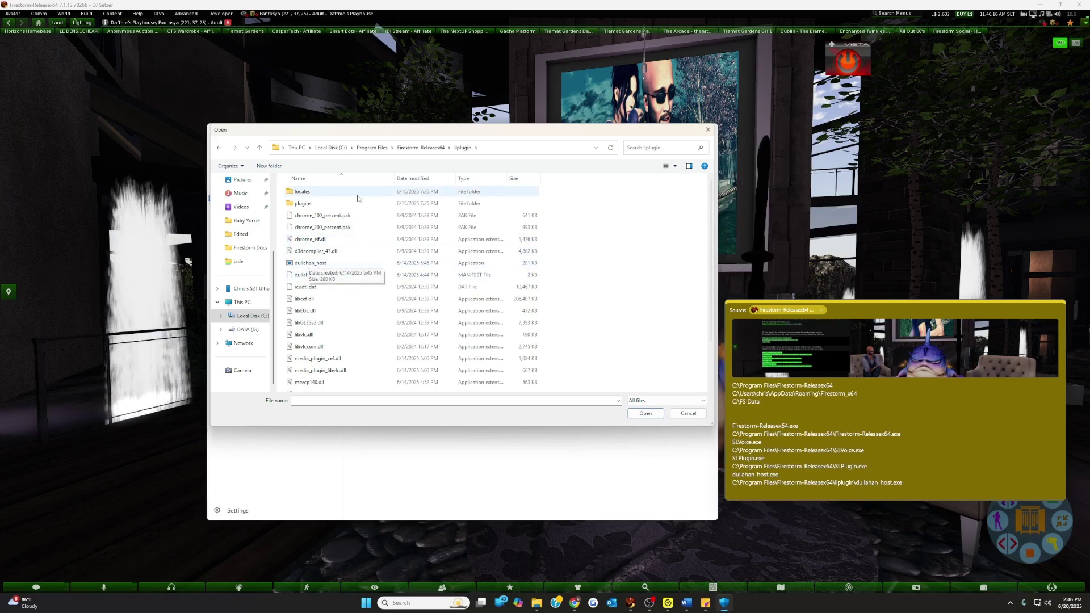
pyautogui.click(420, 148)
pyautogui.scroll(-2, 391, 260)
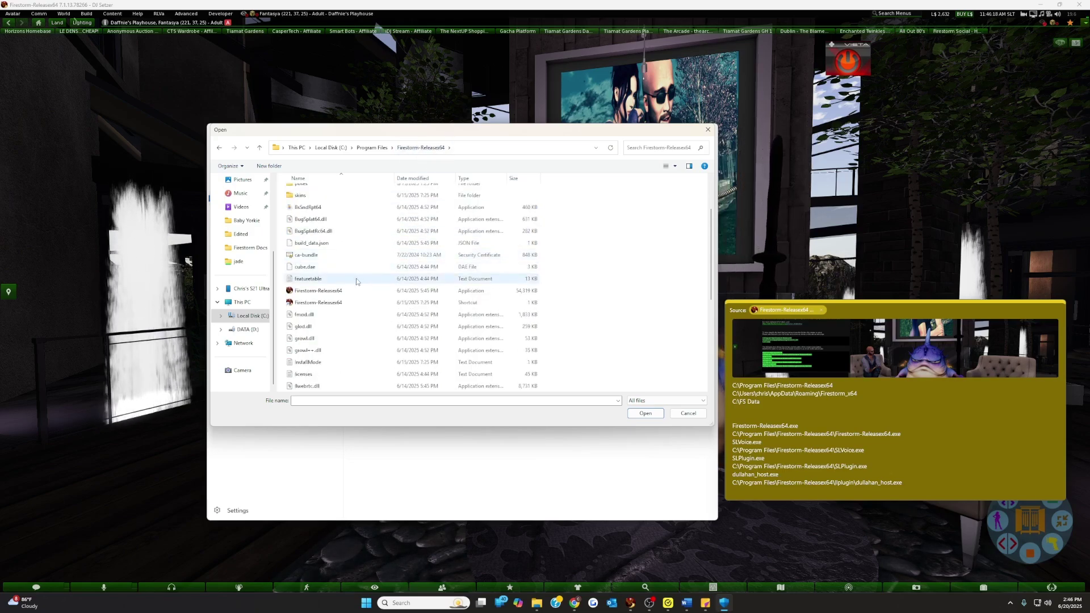
pyautogui.click(332, 292)
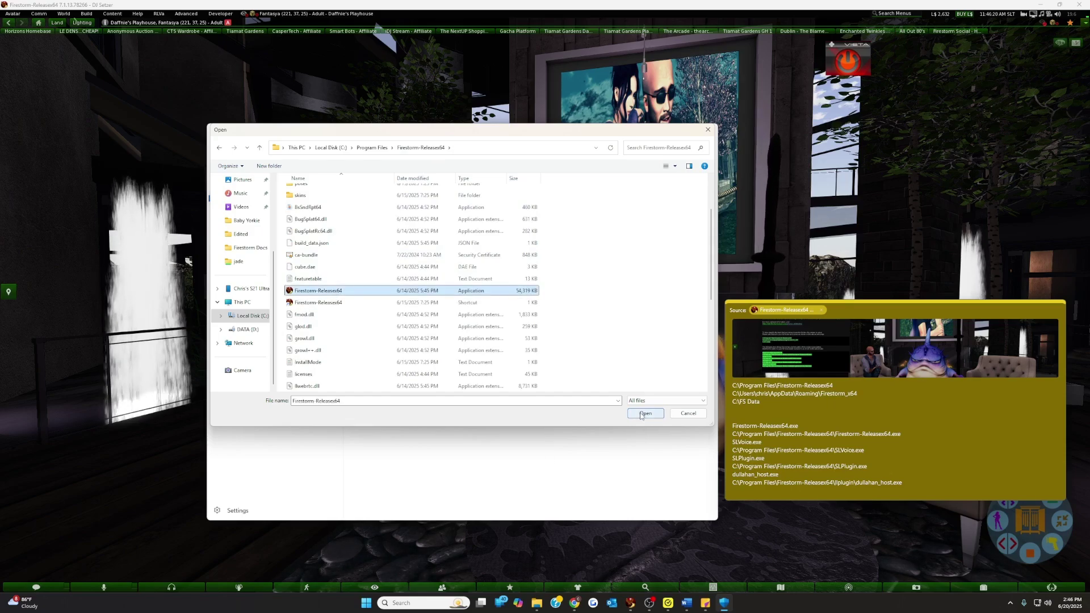
pyautogui.click(641, 414)
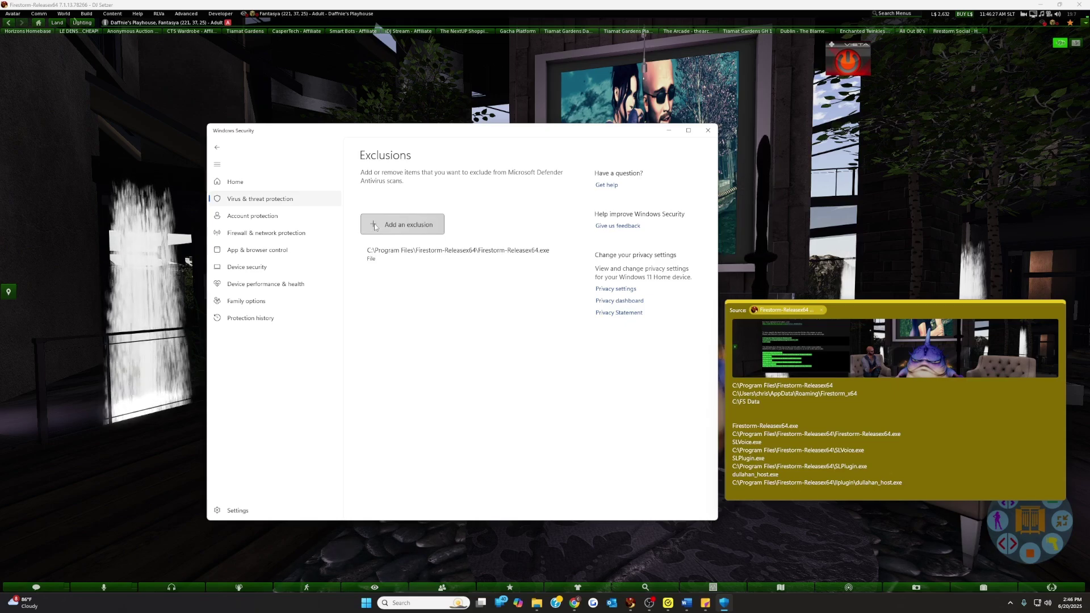
# Add slplugin.exe and SLVoice.exe as file exclusions.
pyautogui.click(400, 248)
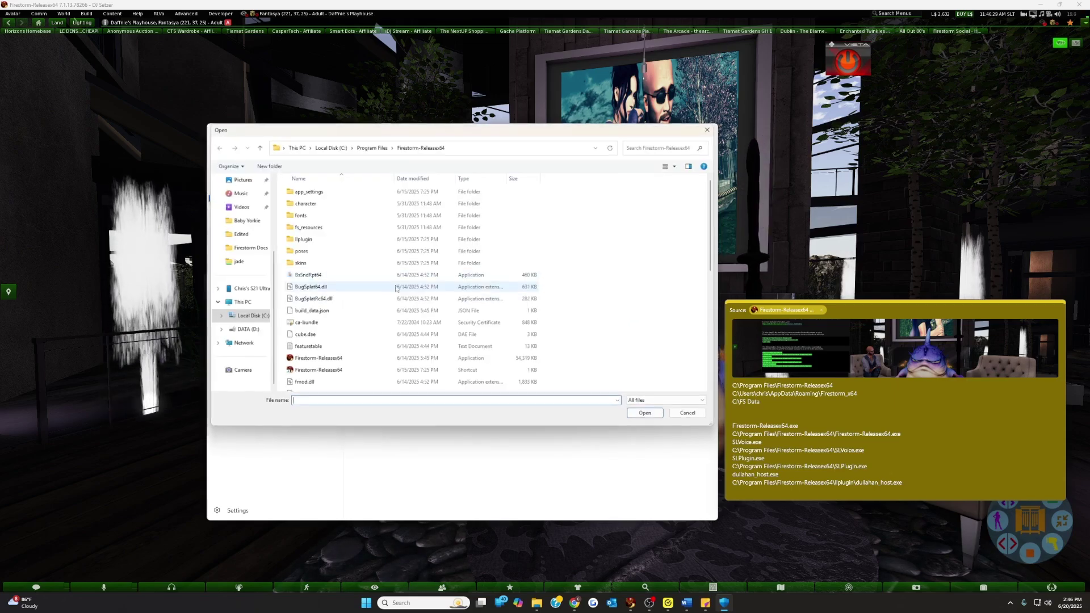
pyautogui.scroll(-5, 399, 293)
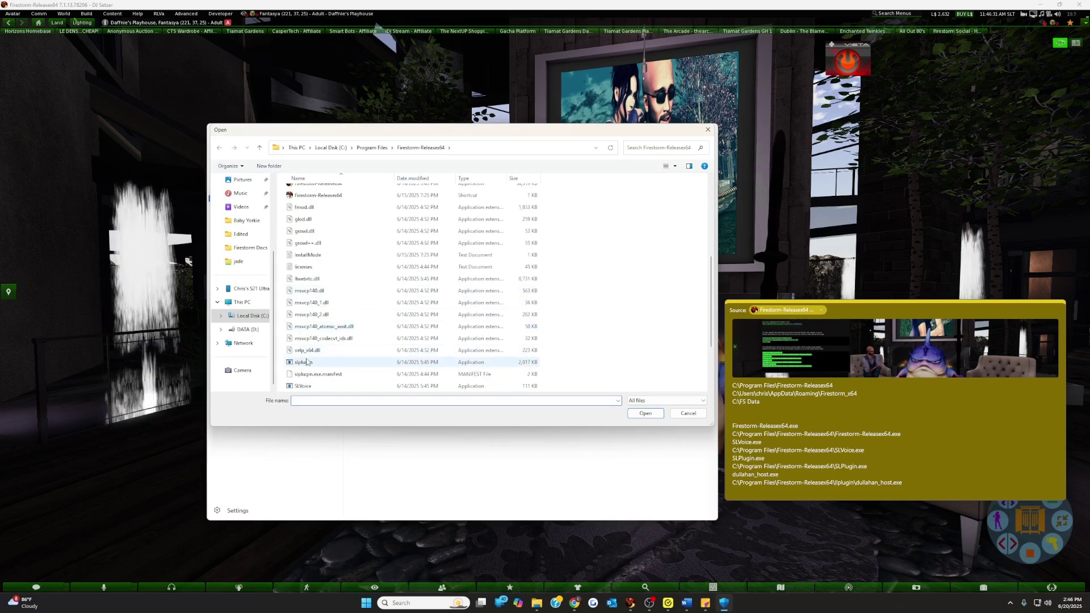
pyautogui.click(339, 364)
pyautogui.click(637, 416)
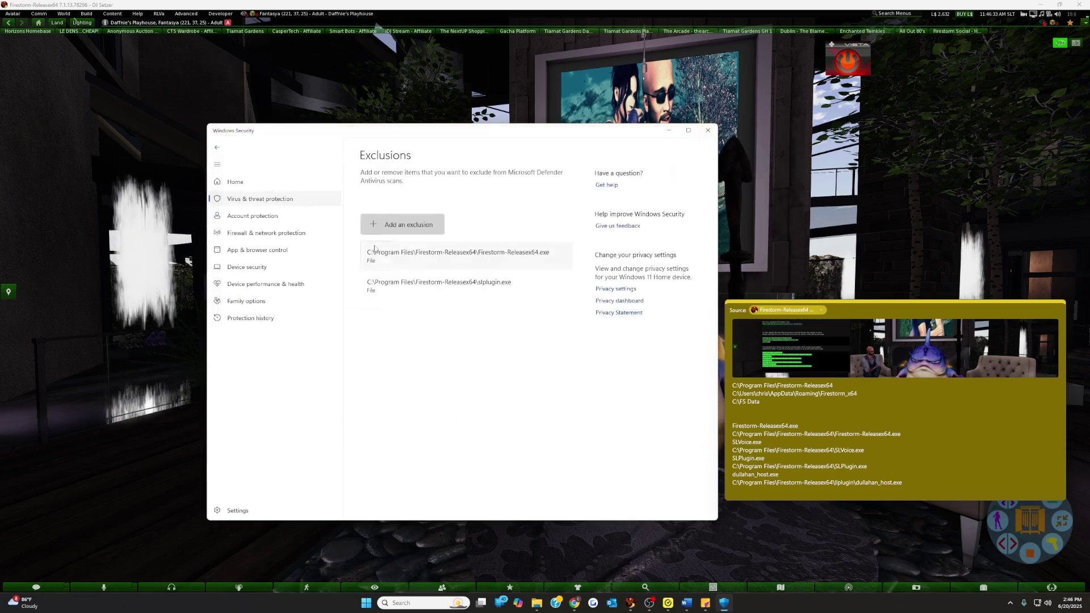
pyautogui.click(373, 226)
pyautogui.click(395, 249)
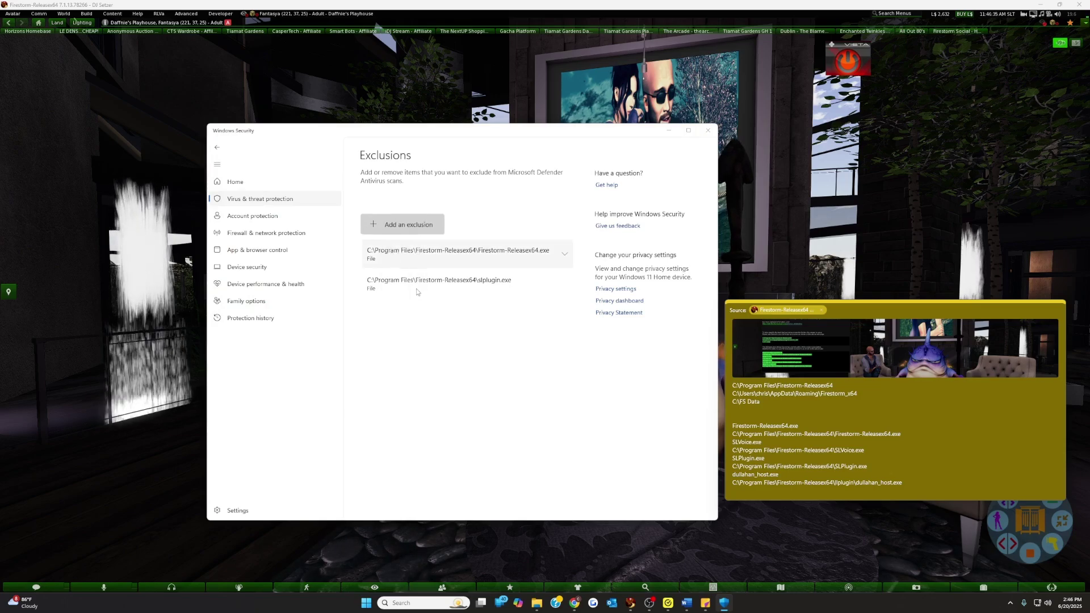
pyautogui.scroll(-5, 401, 303)
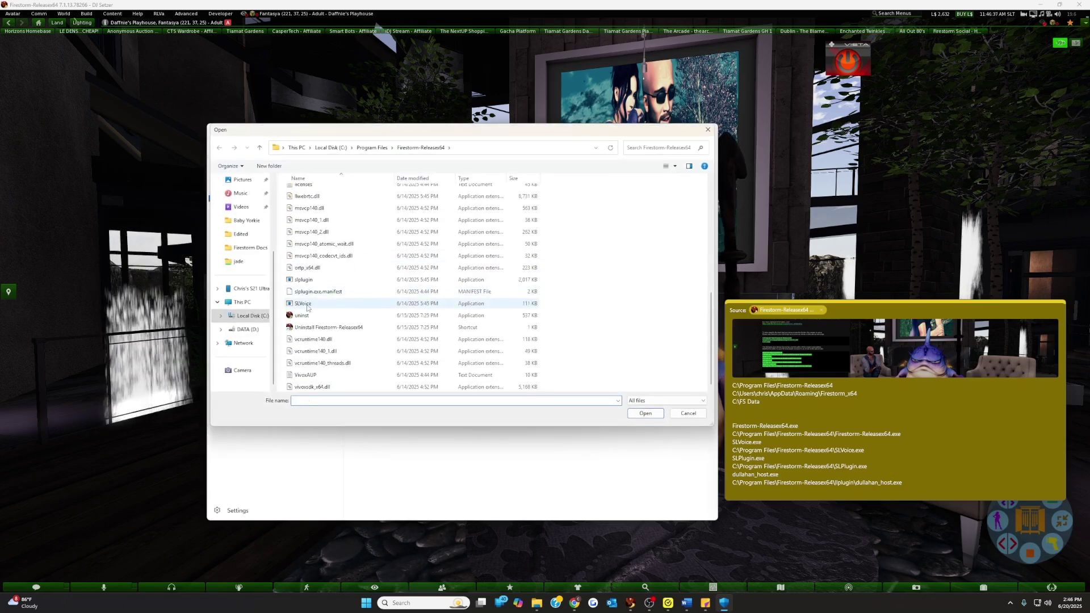
pyautogui.click(308, 305)
pyautogui.click(645, 414)
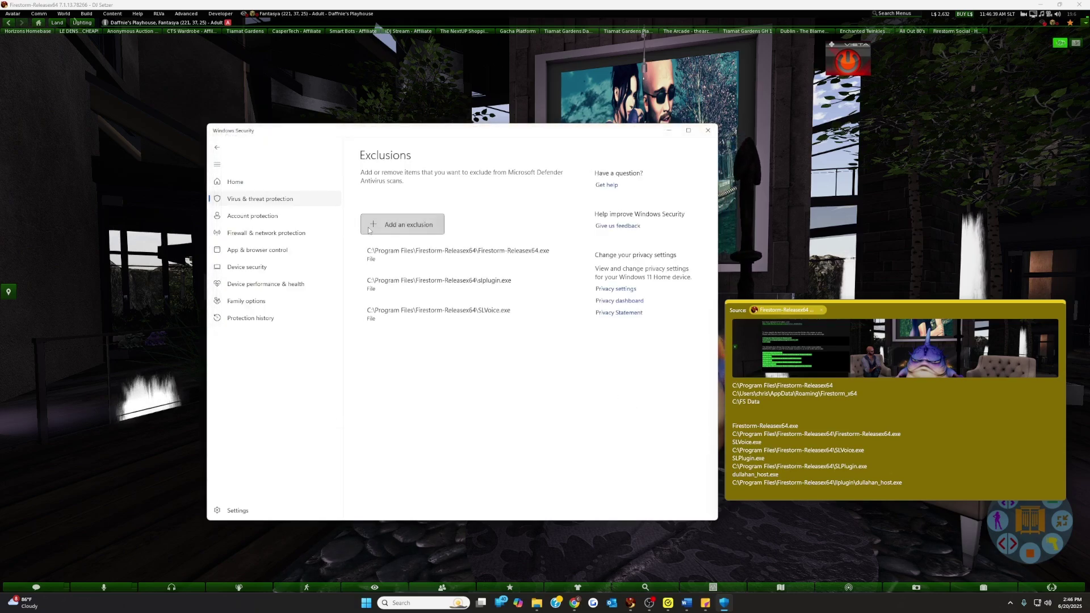
# Pick dullahan_host.exe in the llplugin folder as another file exclusion.
pyautogui.click(390, 248)
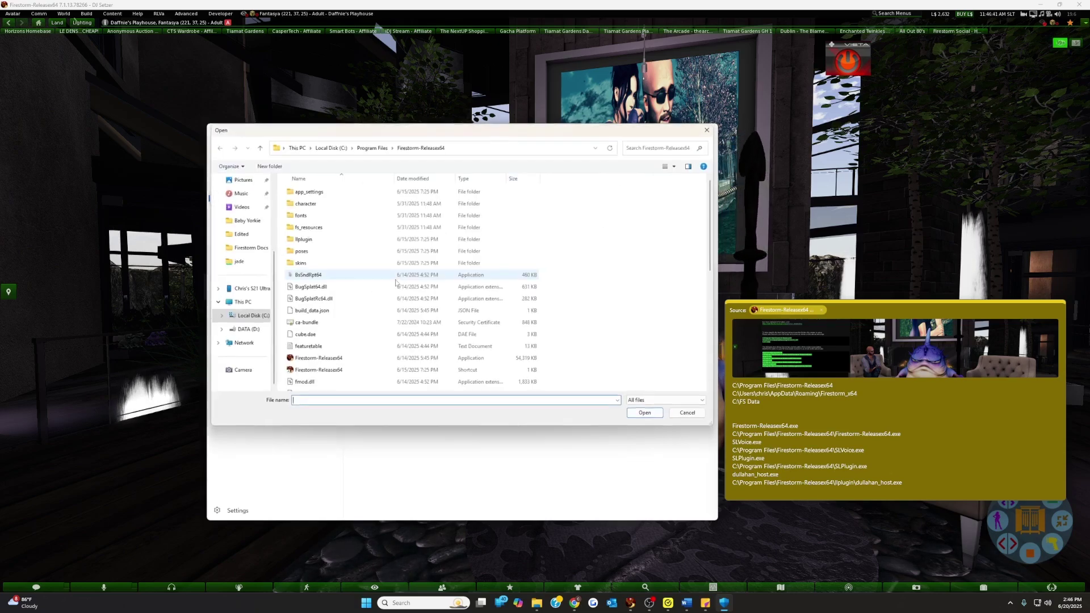
pyautogui.doubleClick(310, 239)
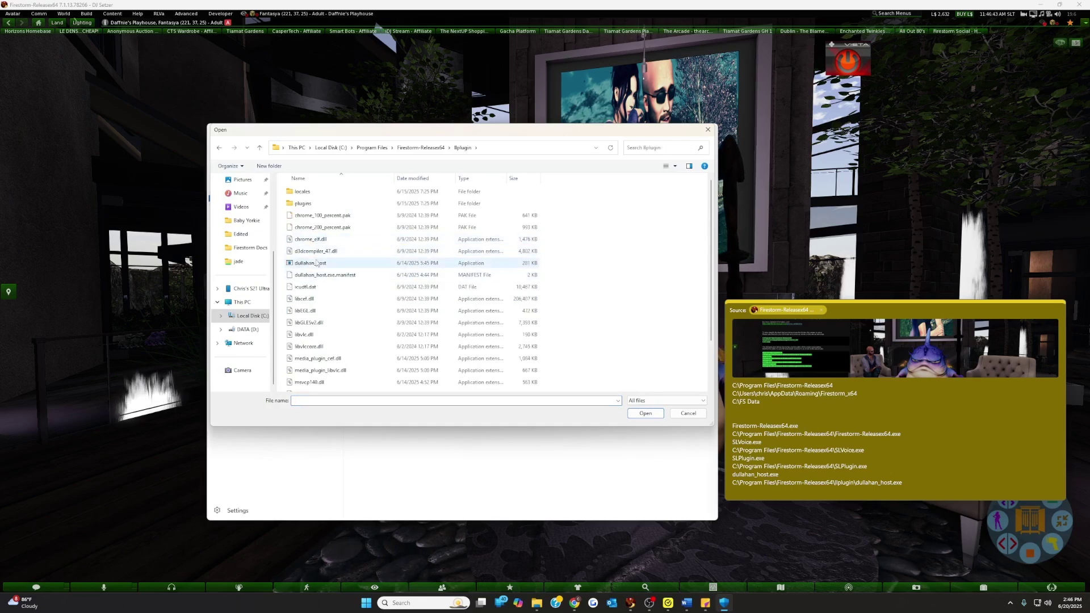
pyautogui.doubleClick(310, 265)
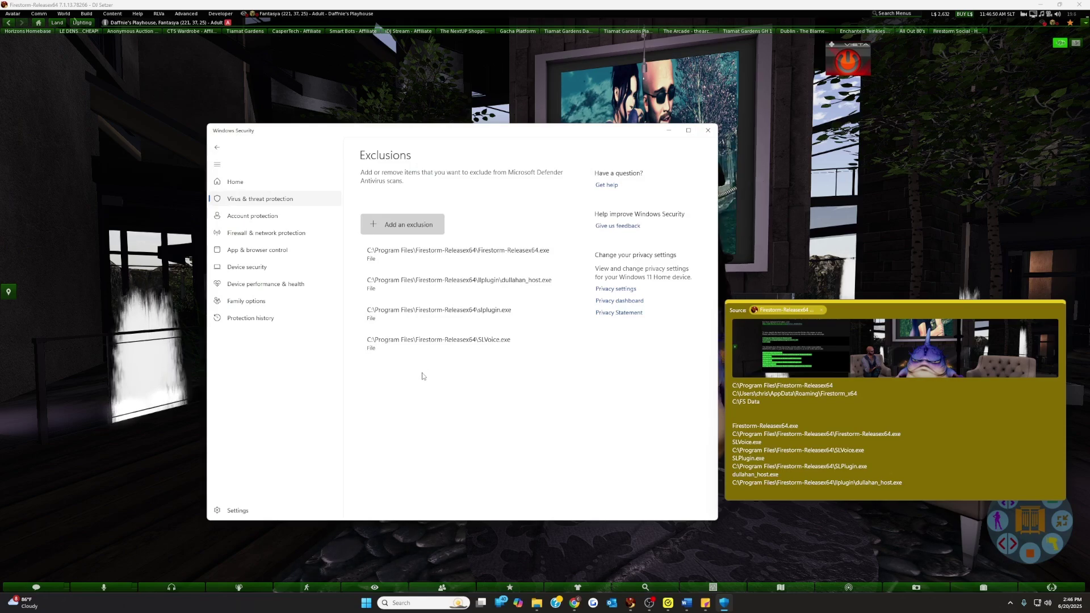
# Add the AppData\Local\Firestorm_x64 folder as a folder exclusion.
pyautogui.click(374, 228)
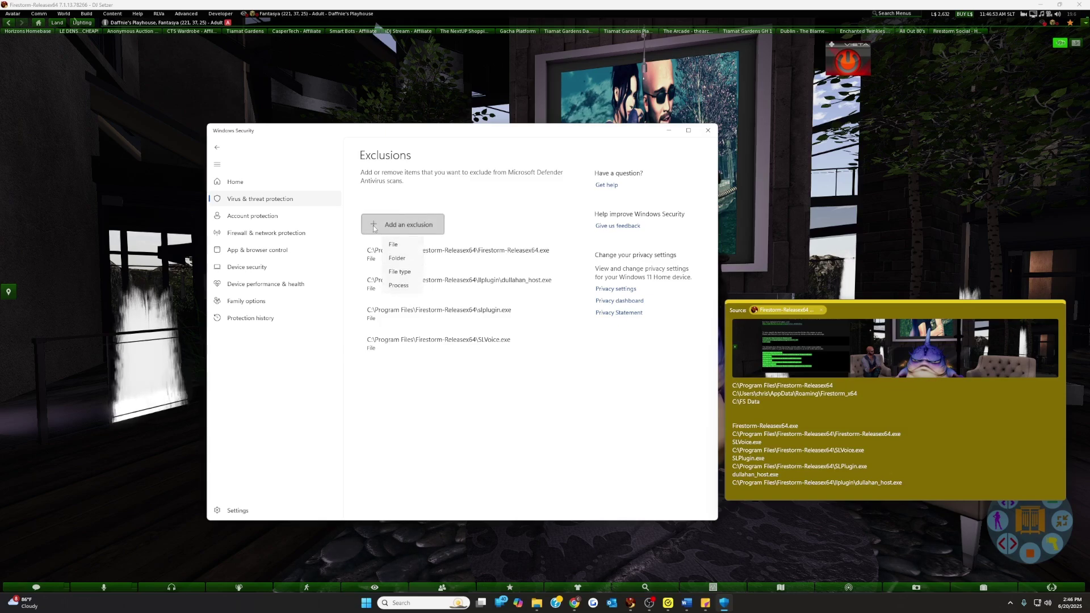
pyautogui.click(404, 261)
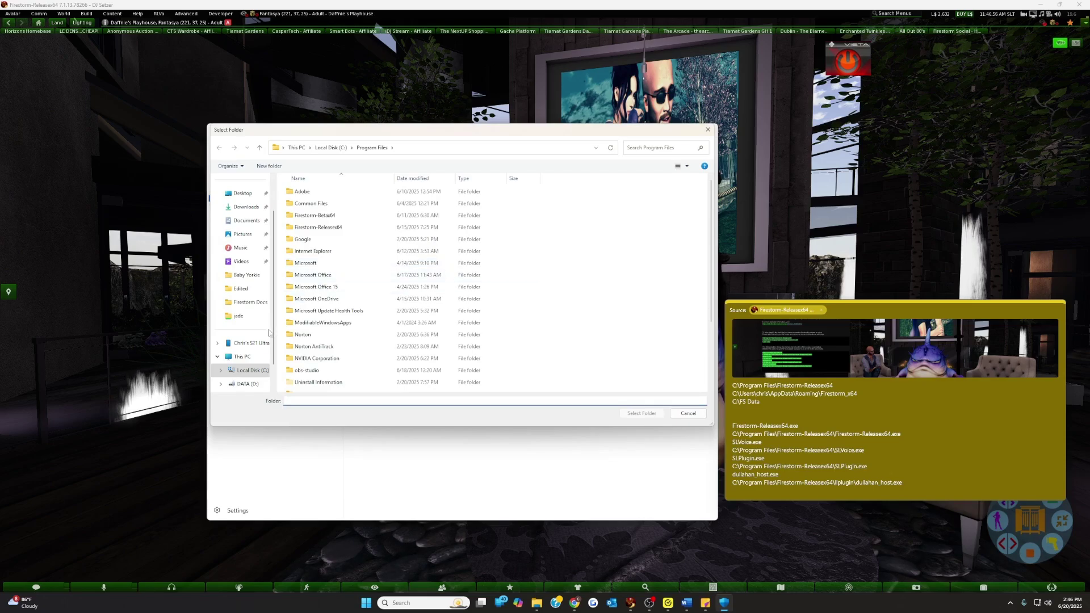
pyautogui.click(242, 371)
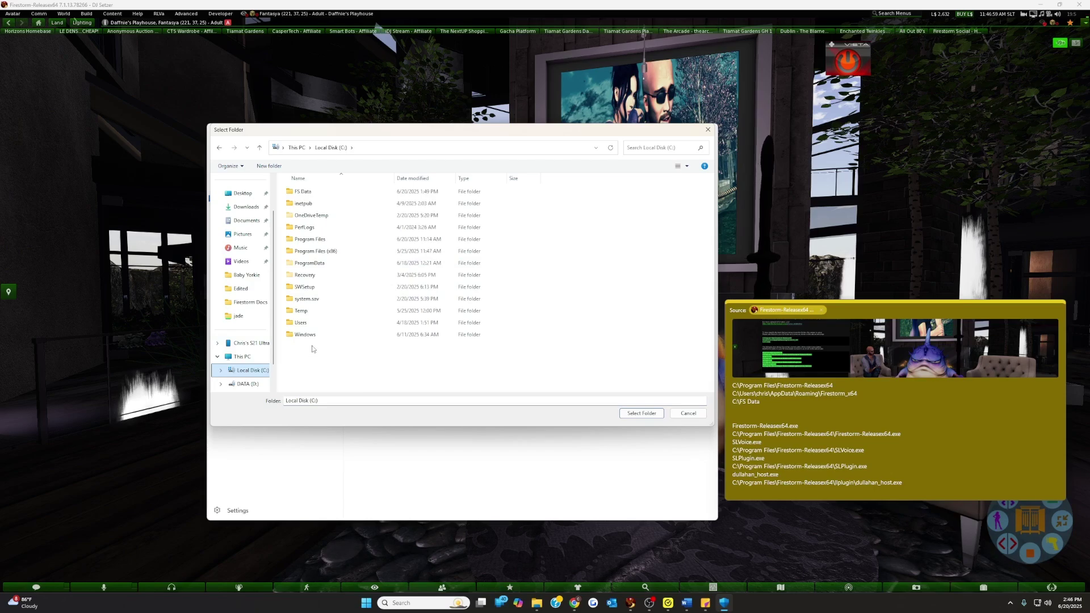
pyautogui.doubleClick(301, 324)
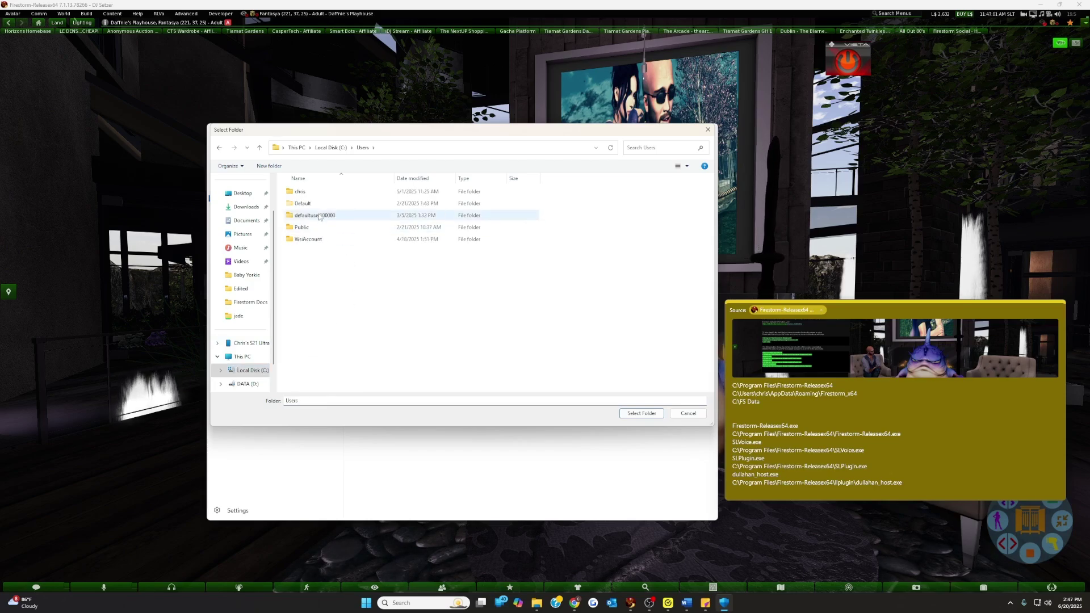
pyautogui.doubleClick(304, 193)
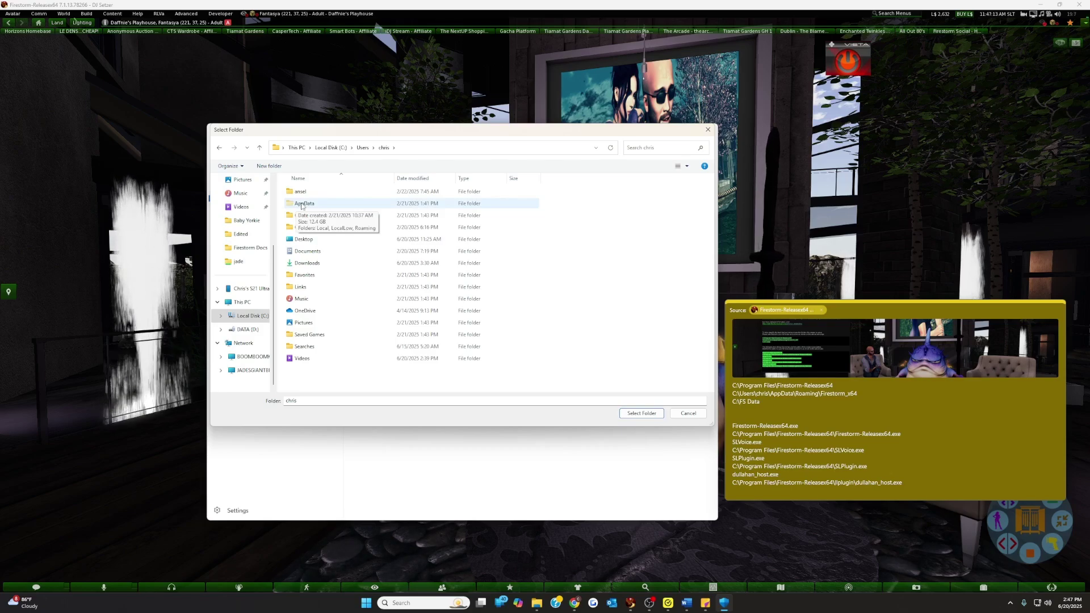
pyautogui.click(302, 205)
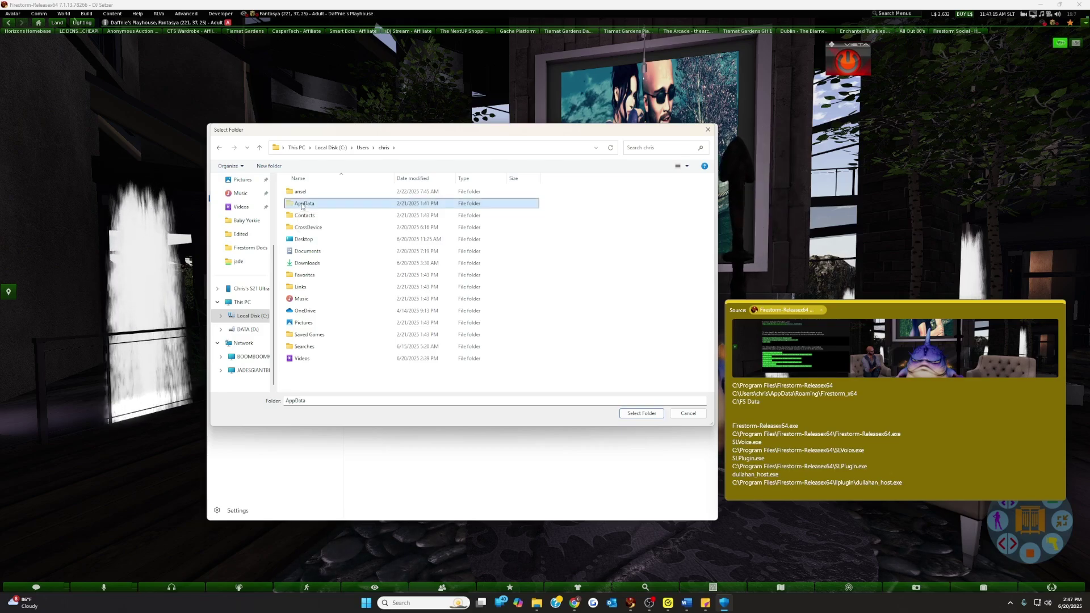
pyautogui.doubleClick(303, 205)
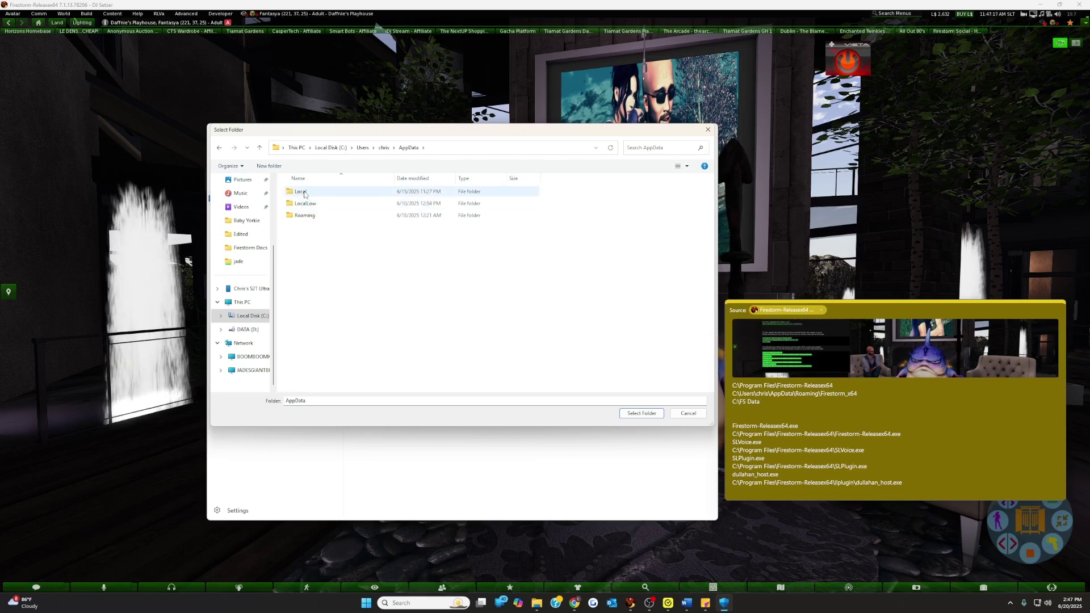
pyautogui.doubleClick(305, 195)
pyautogui.click(305, 337)
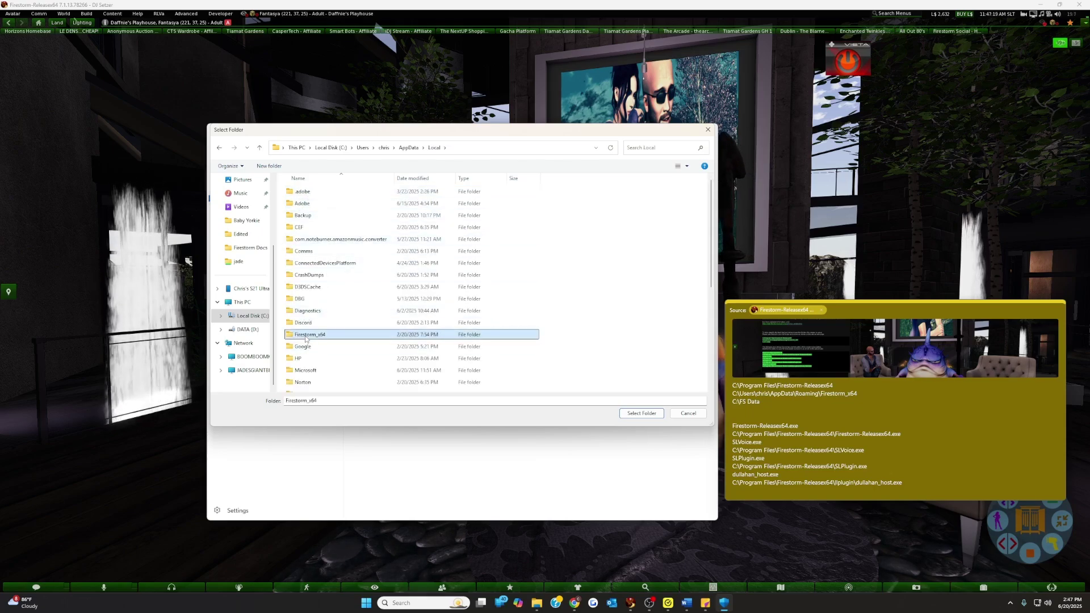
pyautogui.click(641, 414)
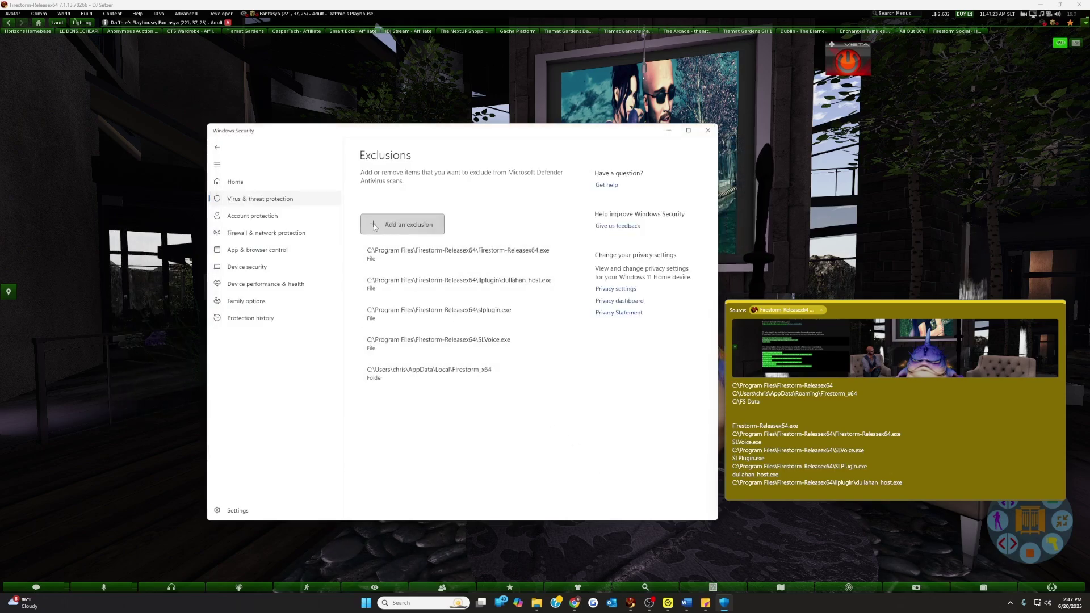
# Add the AppData\Roaming\Firestorm_x64 folder as a folder exclusion.
pyautogui.click(405, 259)
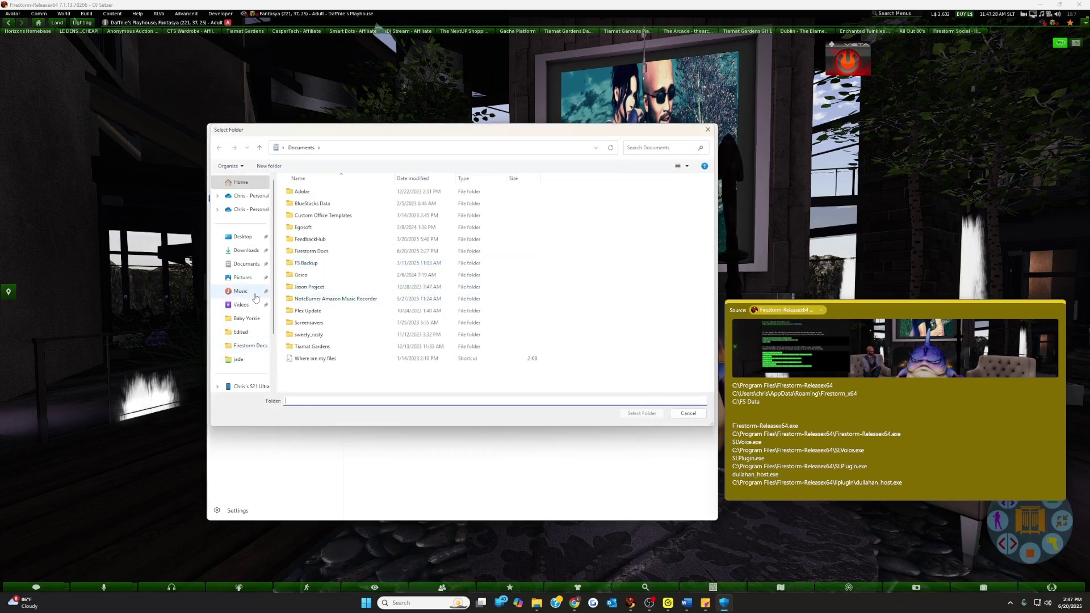
pyautogui.scroll(-2, 247, 312)
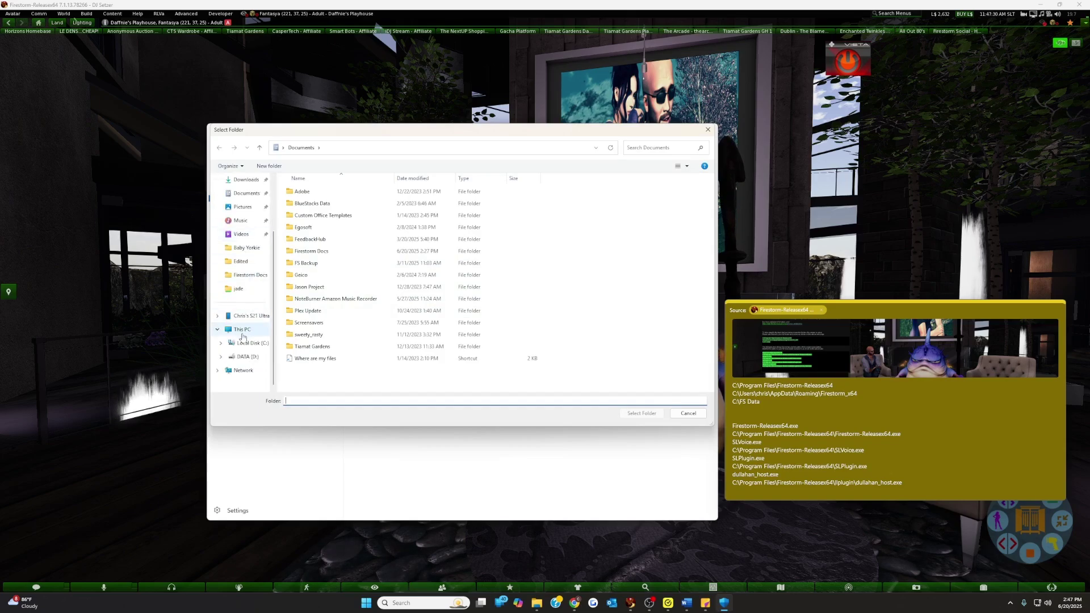
pyautogui.click(248, 343)
pyautogui.doubleClick(304, 322)
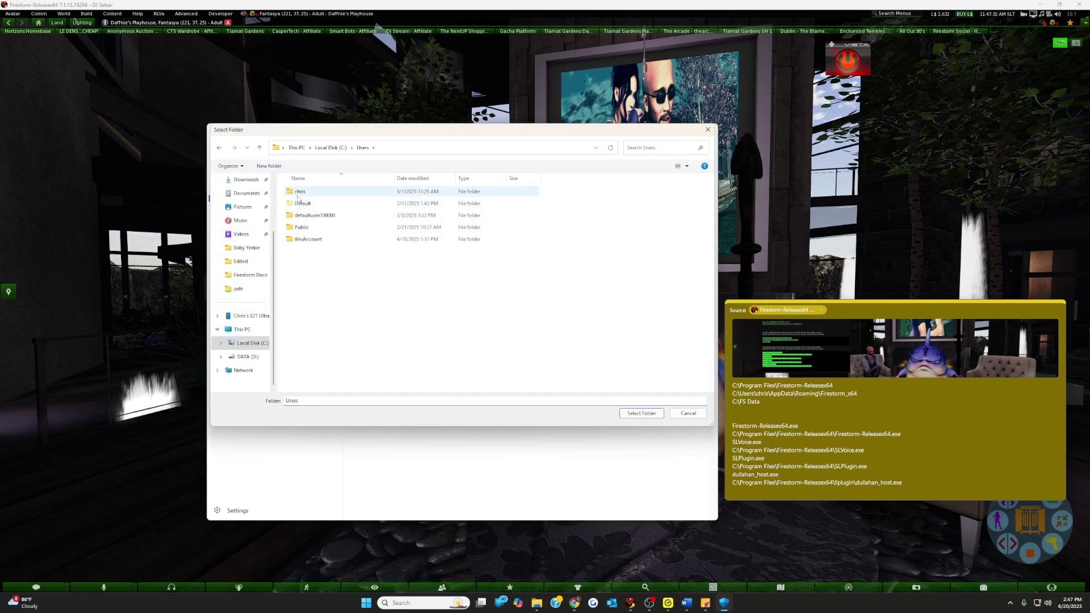
pyautogui.doubleClick(298, 194)
pyautogui.doubleClick(298, 205)
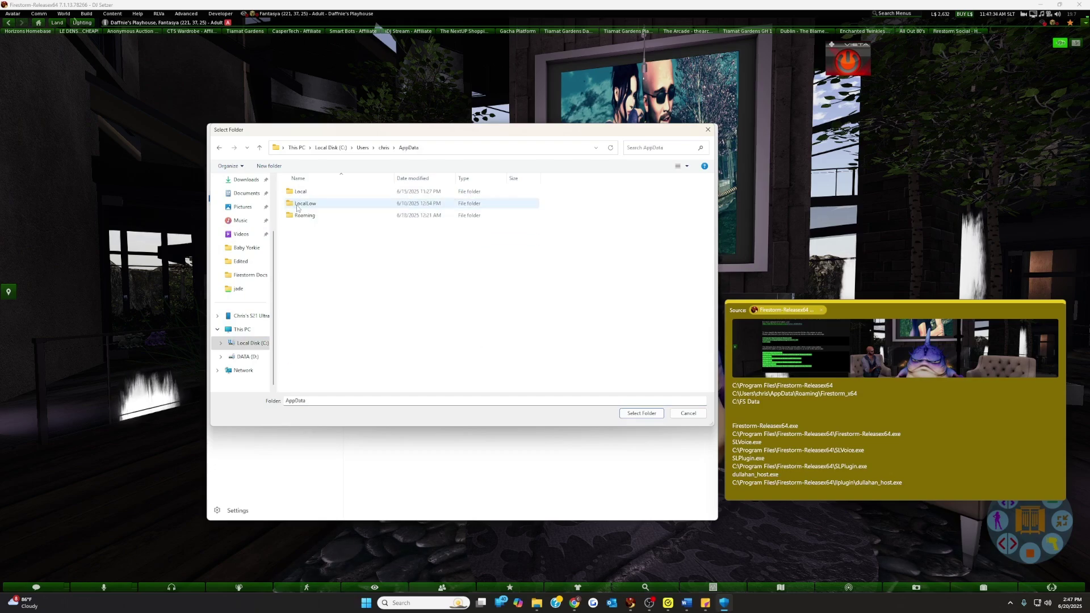
pyautogui.doubleClick(304, 217)
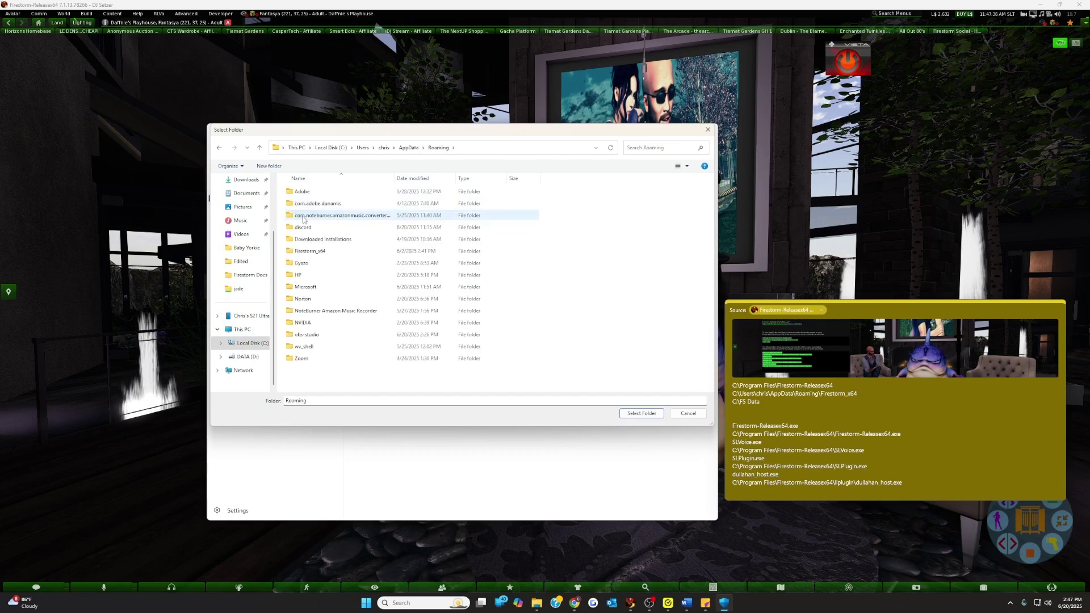
pyautogui.click(310, 251)
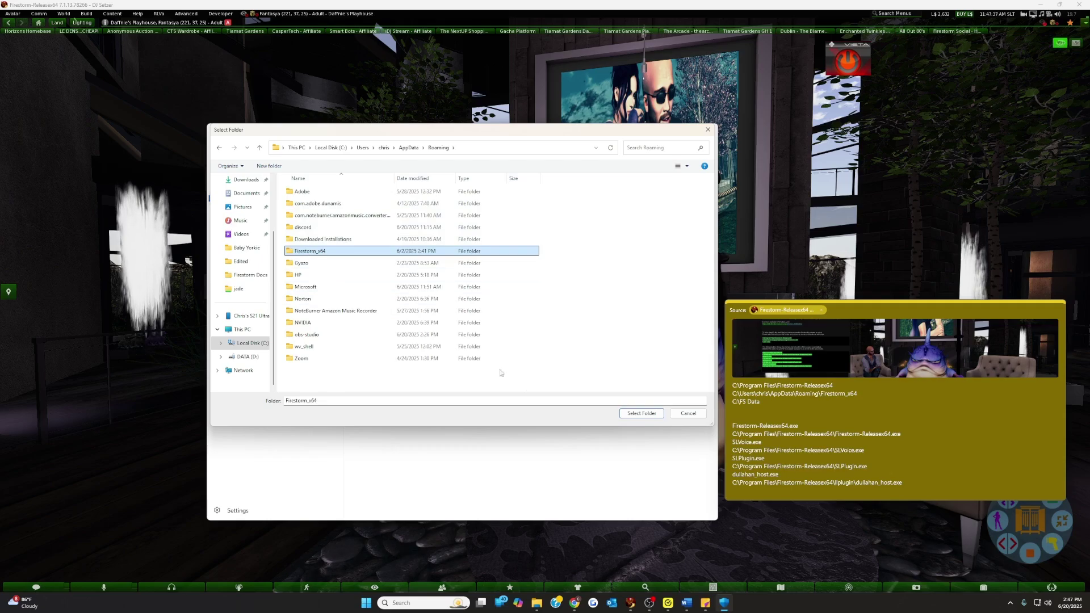
pyautogui.click(641, 413)
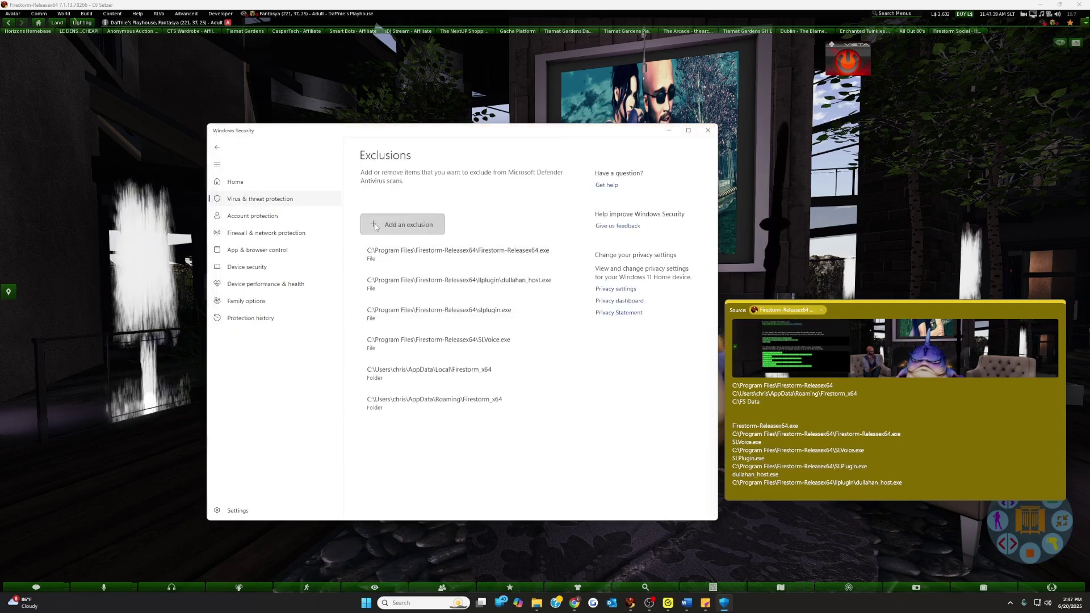
# Add the C:\Program Files\Firestorm-Releasex64 folder as a Windows Security folder exclusion.
pyautogui.click(404, 226)
pyautogui.click(397, 258)
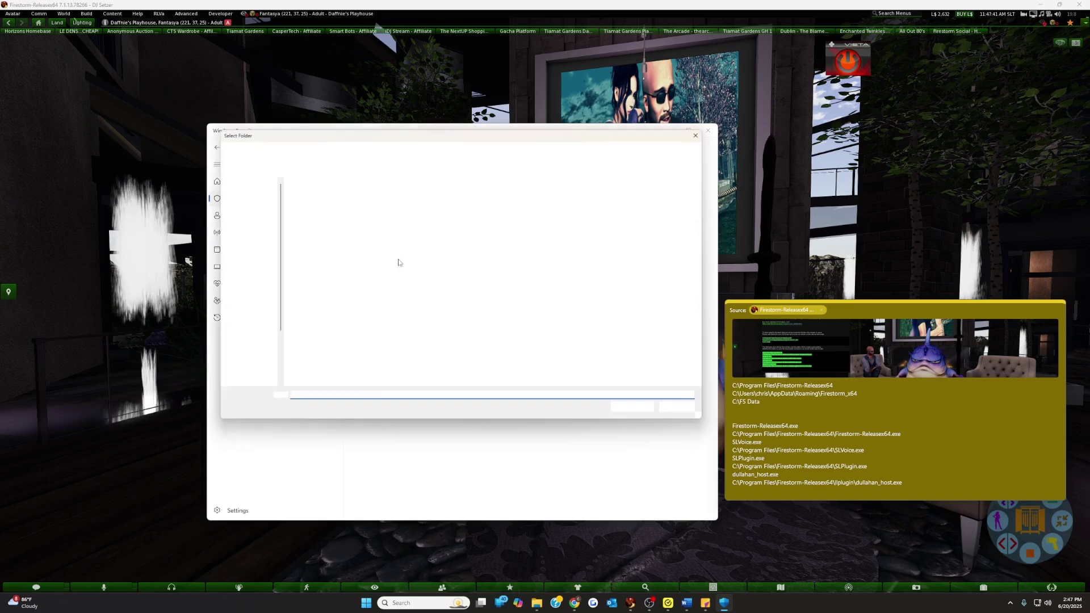
pyautogui.click(254, 372)
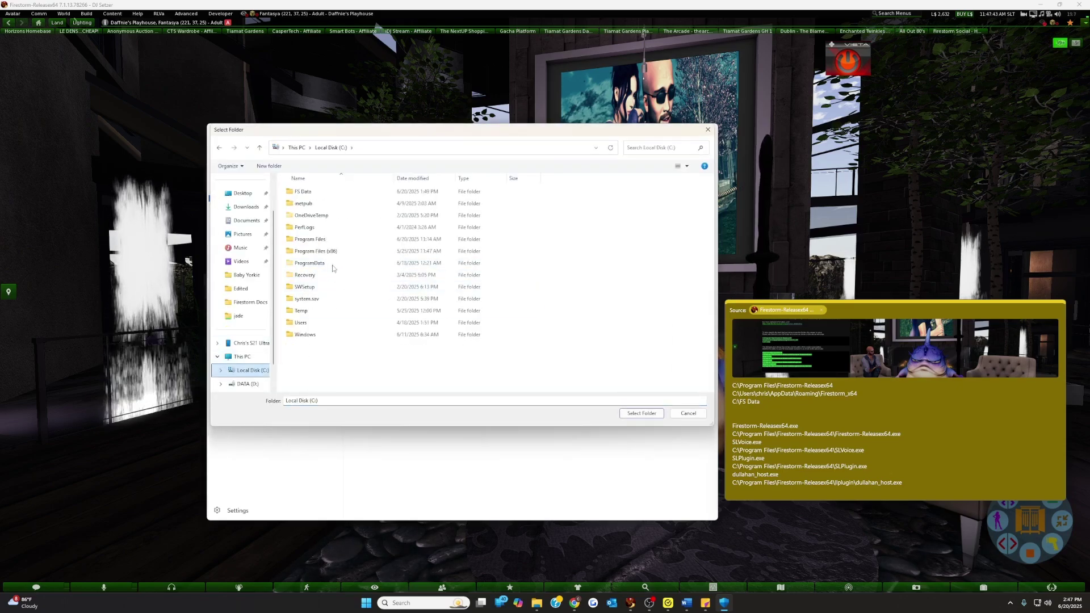
pyautogui.doubleClick(310, 239)
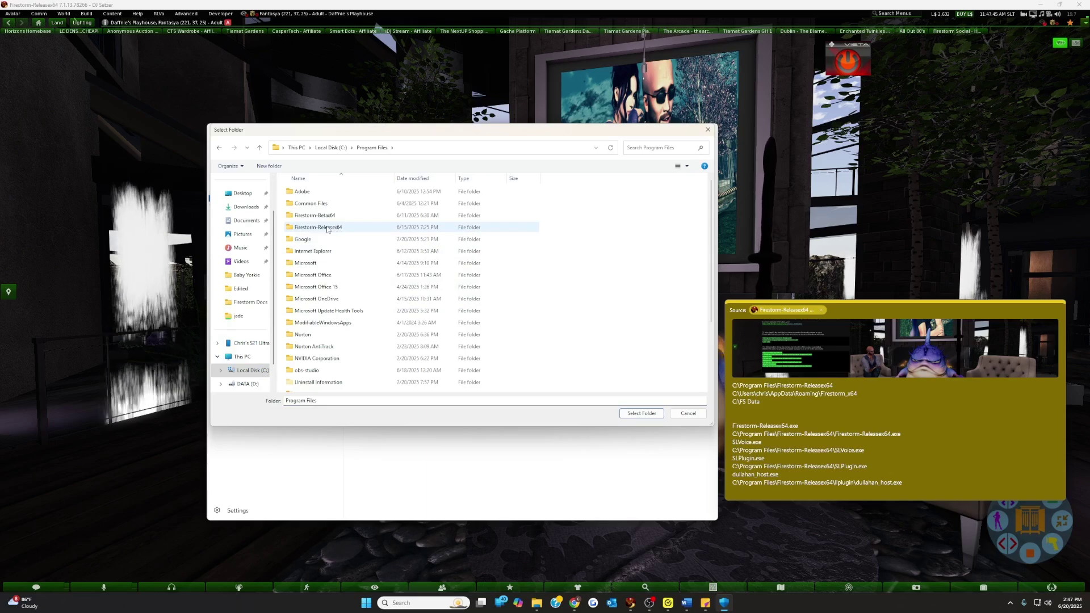
pyautogui.click(327, 227)
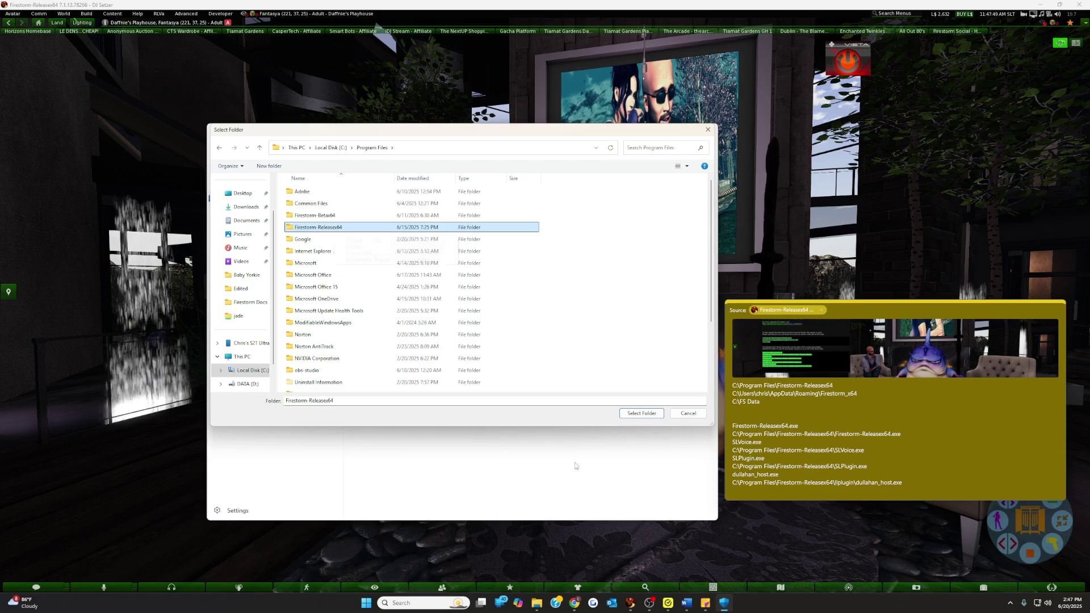
pyautogui.click(653, 413)
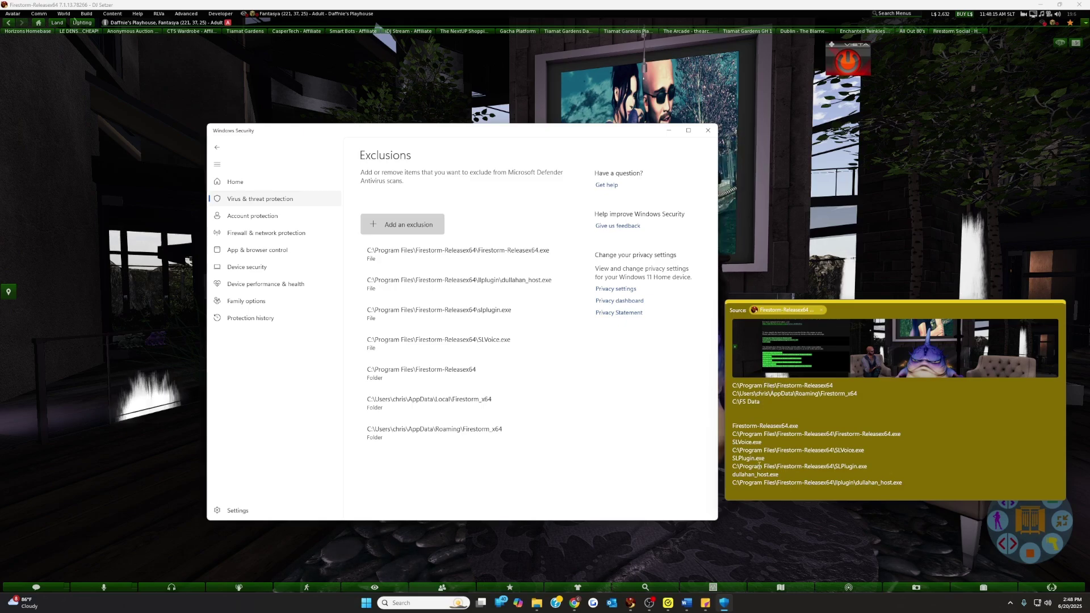
pyautogui.click(137, 13)
pyautogui.click(164, 80)
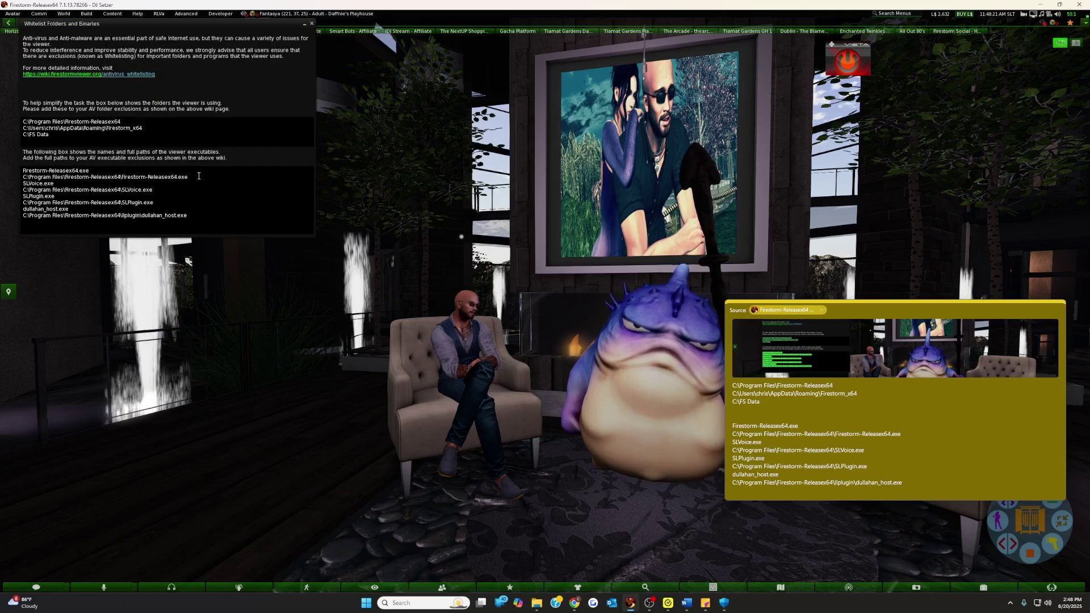
pyautogui.hotkey('ctrl', 'w')
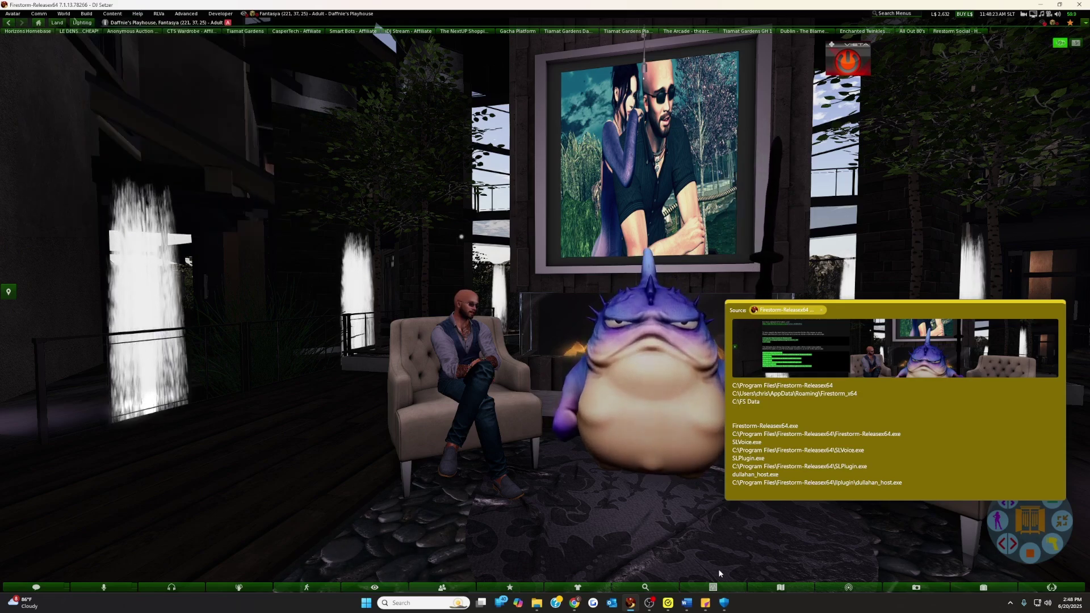
pyautogui.click(726, 607)
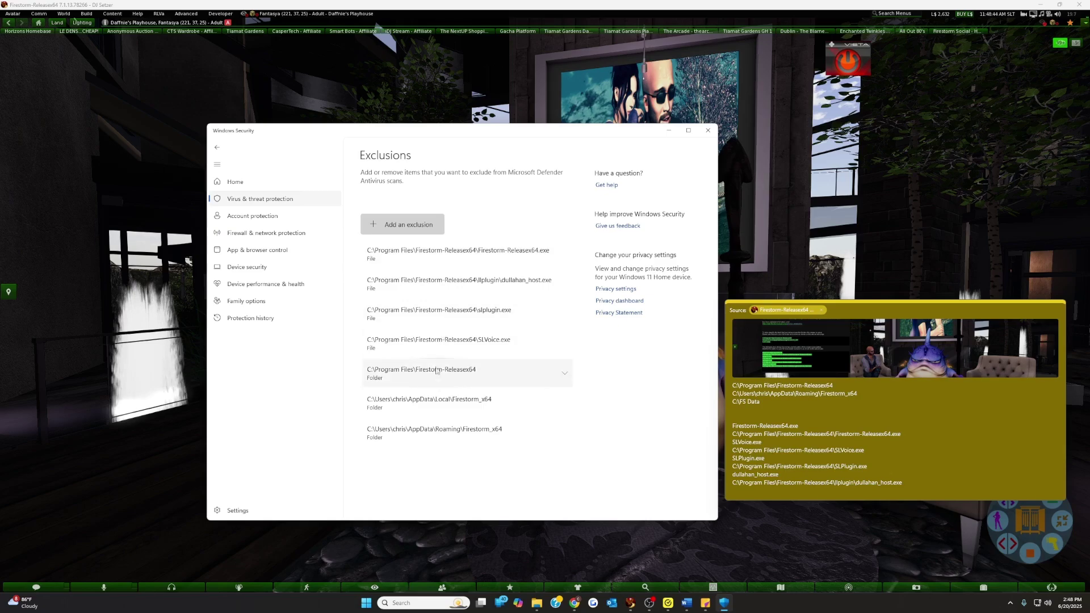
# Remove the four Firestorm executables, the install folder and both Firestorm_x64 AppData exclusions.
pyautogui.click(566, 257)
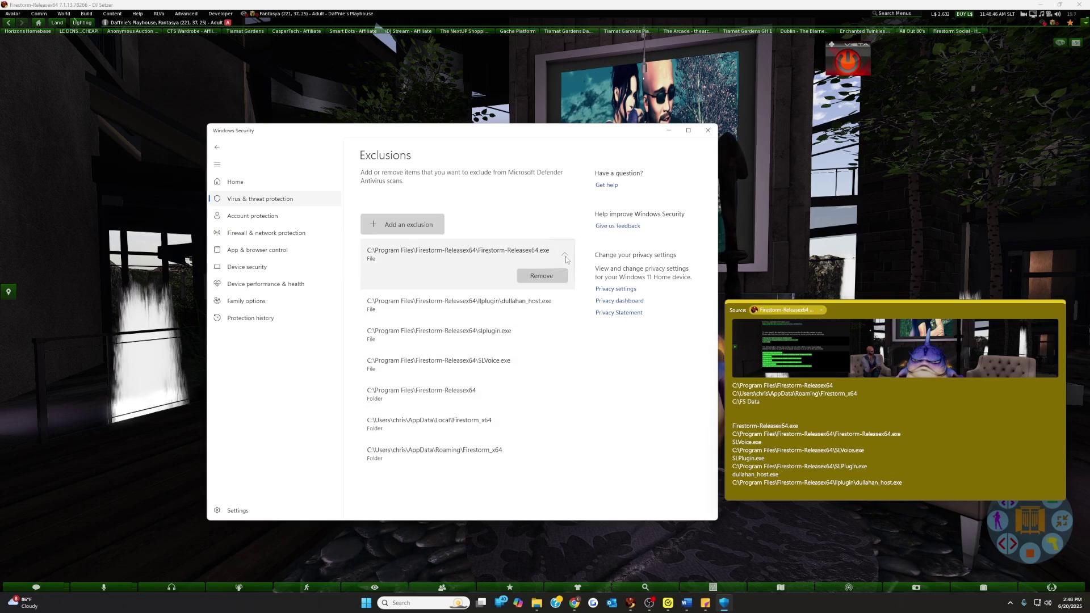
pyautogui.click(548, 277)
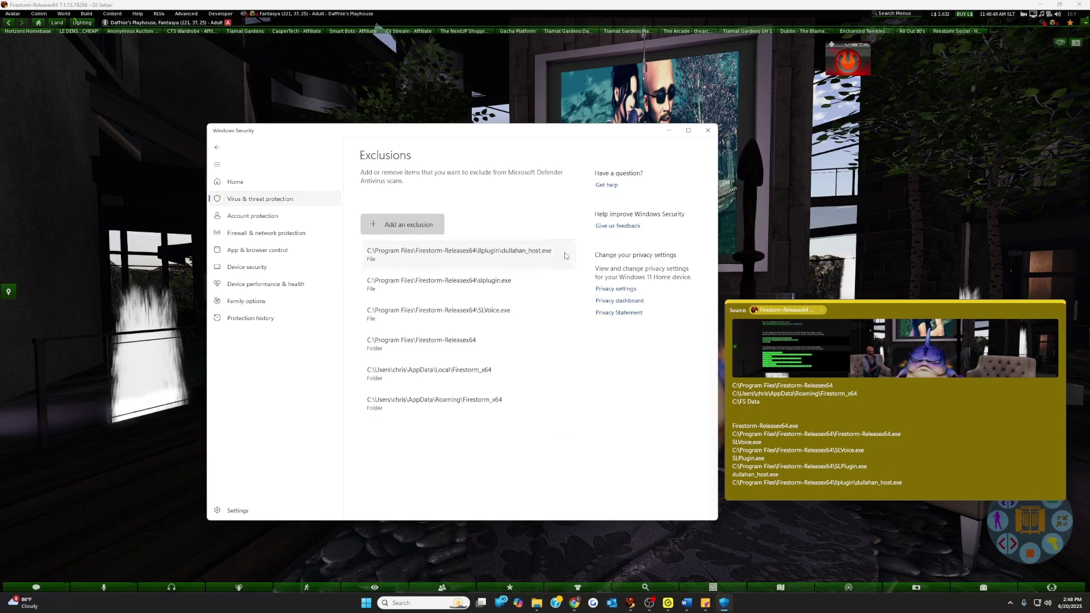
pyautogui.click(548, 278)
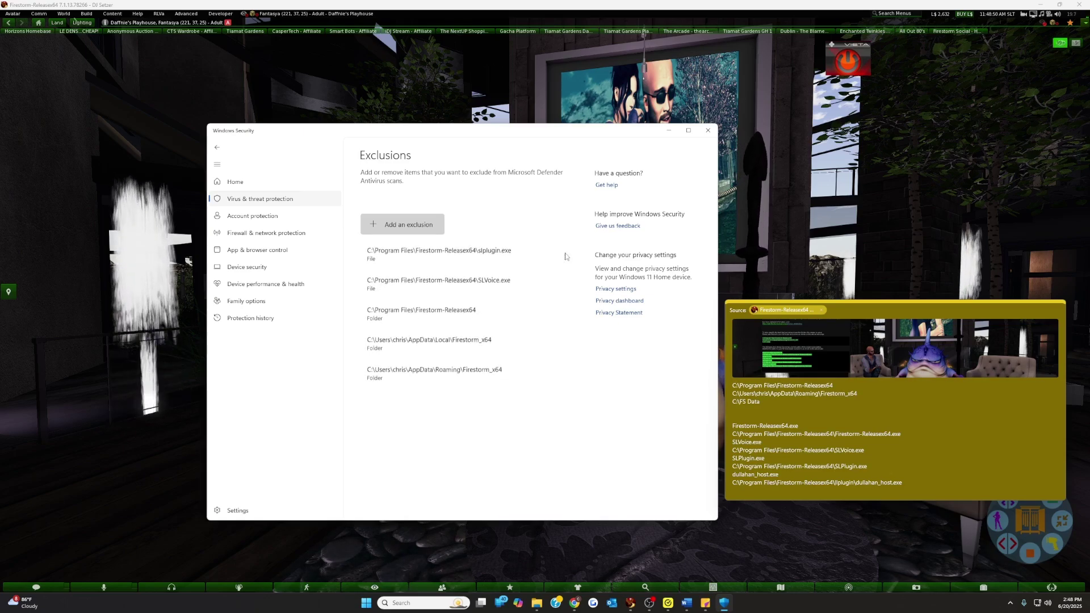
pyautogui.click(555, 278)
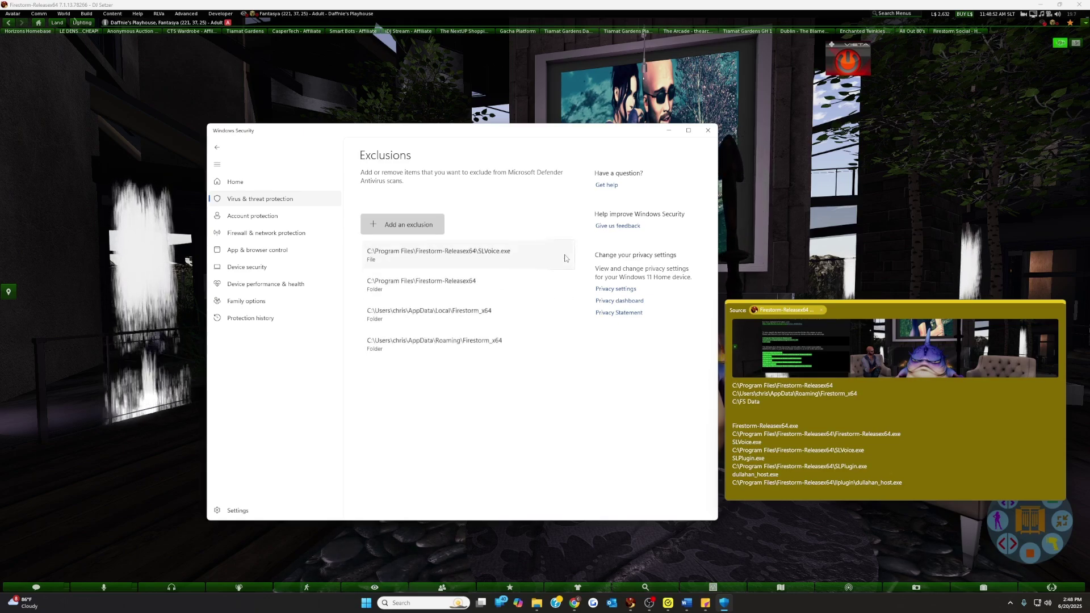
pyautogui.click(547, 277)
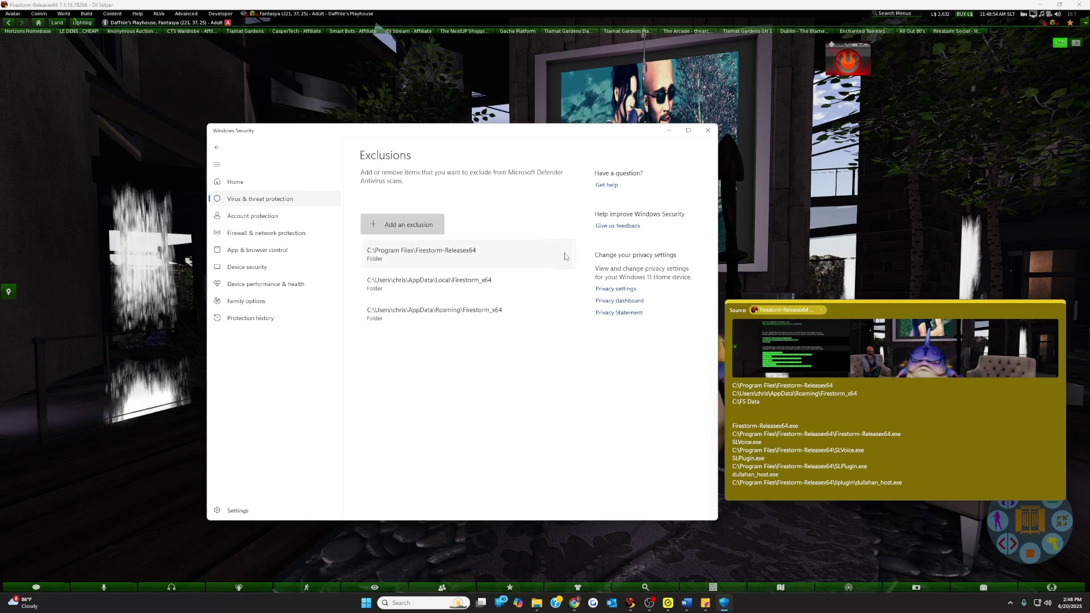
pyautogui.click(573, 263)
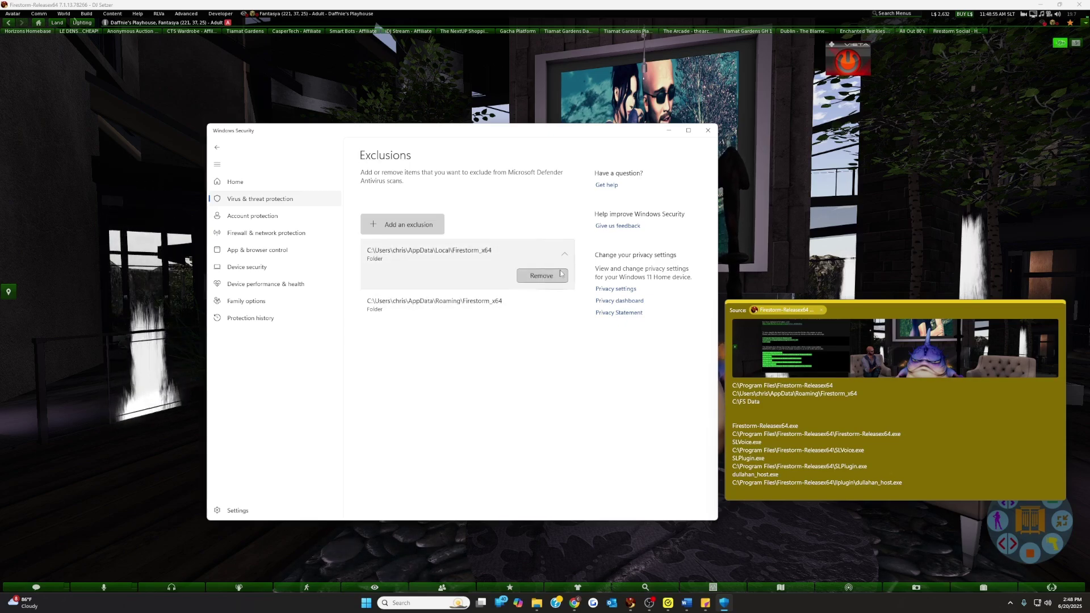
pyautogui.click(554, 272)
pyautogui.click(562, 263)
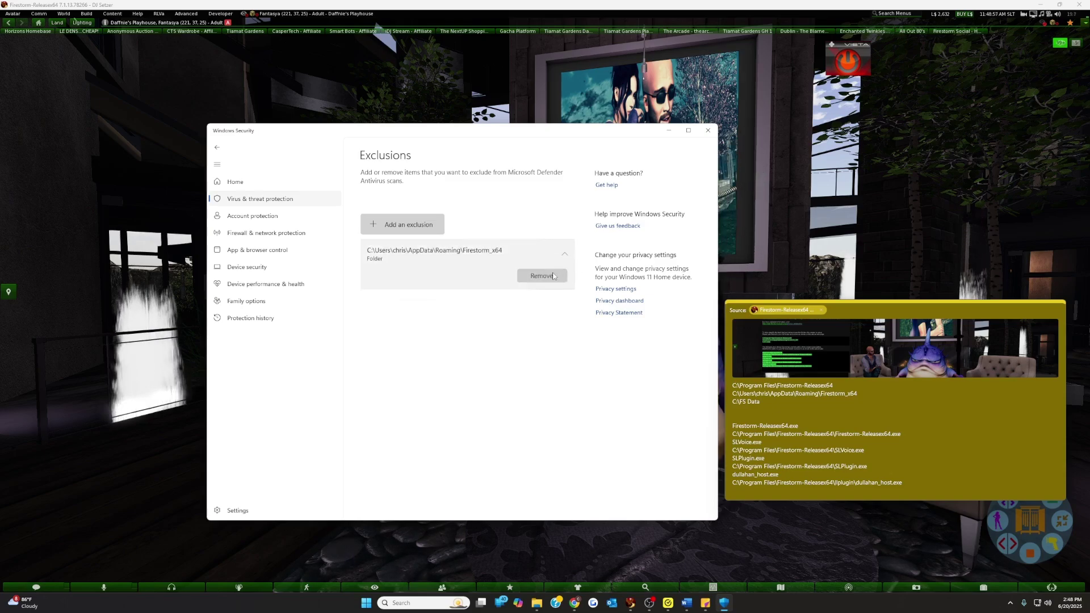
pyautogui.click(545, 276)
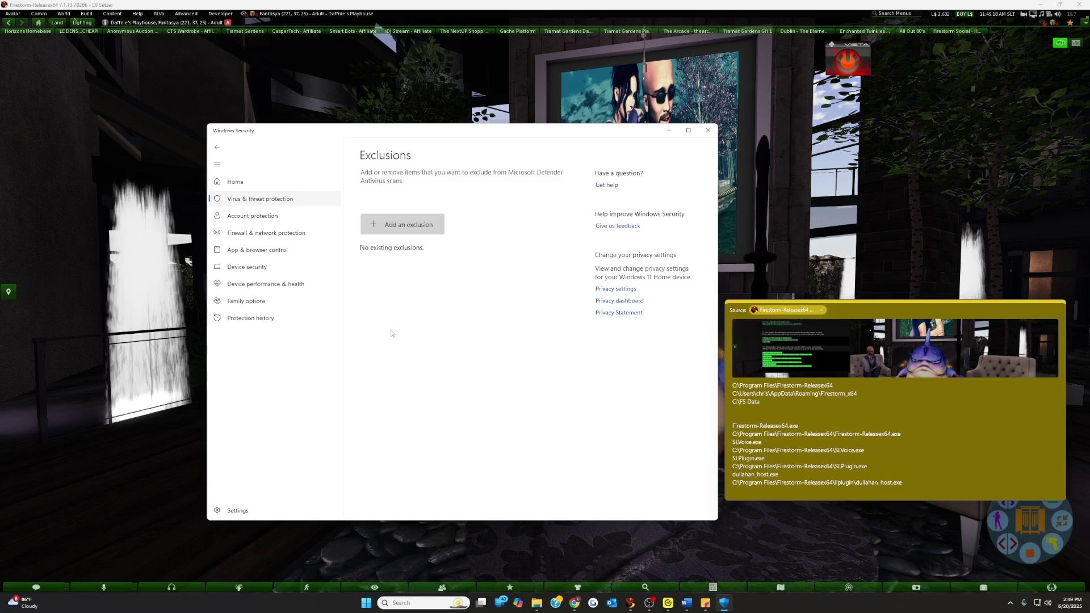
# Return to Virus & threat protection, expand the Microsoft Defender Antivirus options, then close Windows Security.
pyautogui.click(260, 198)
pyautogui.scroll(-5, 512, 294)
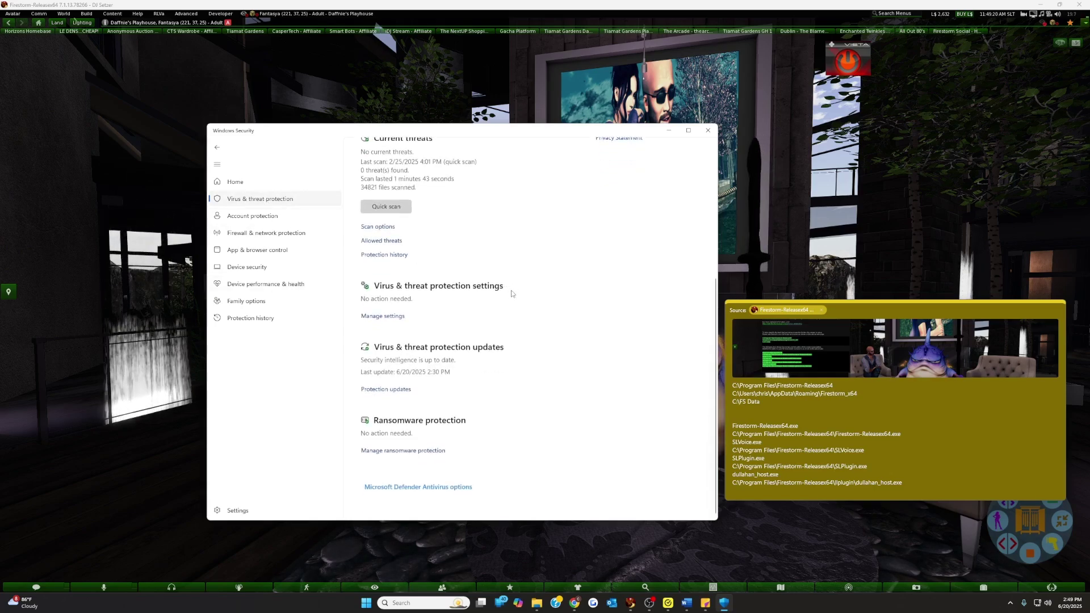
pyautogui.click(502, 489)
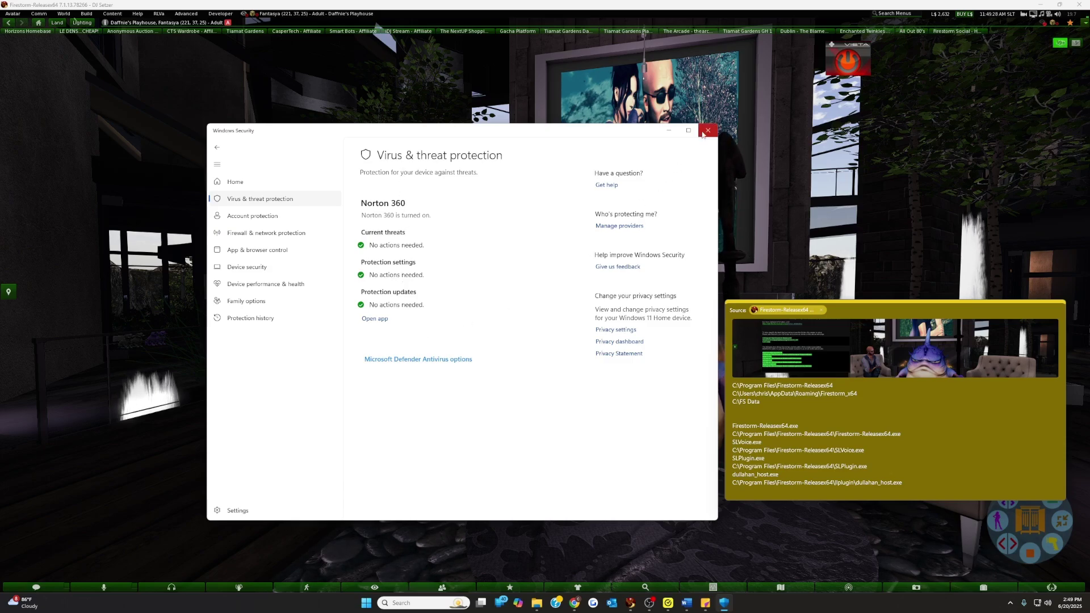
pyautogui.click(705, 132)
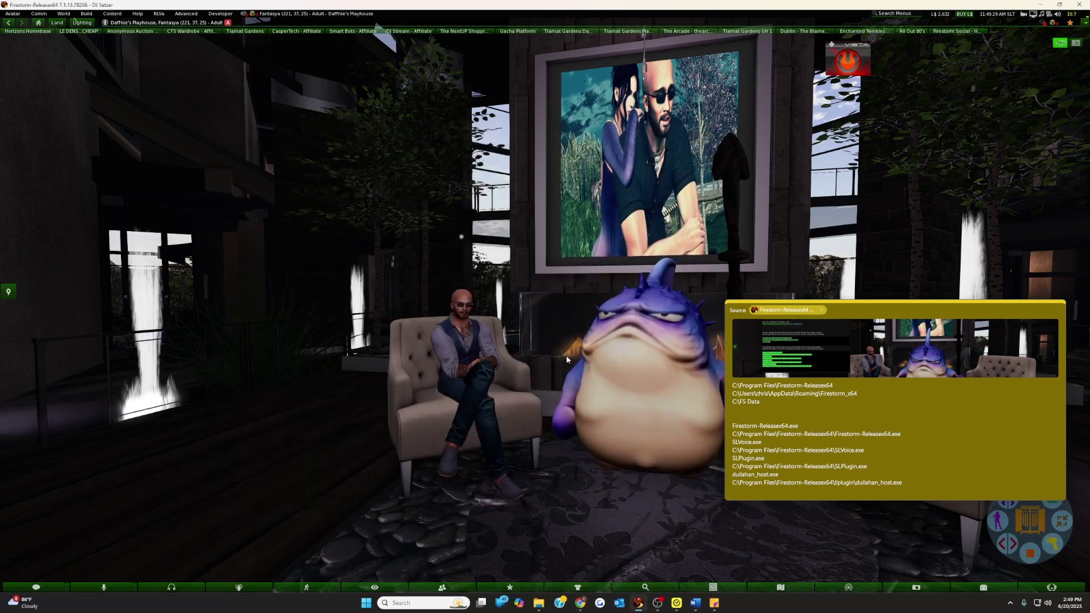
# Bring up Norton 360 and start a new exclusion under Settings > Antivirus > Exclusions.
pyautogui.click(678, 603)
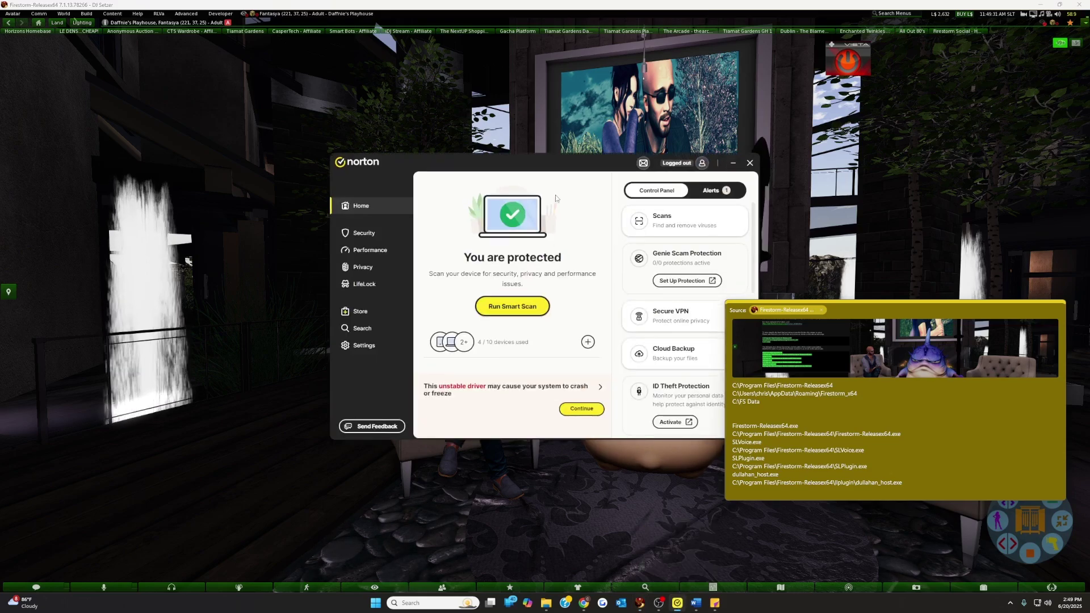
pyautogui.moveTo(511, 163); pyautogui.dragTo(392, 153)
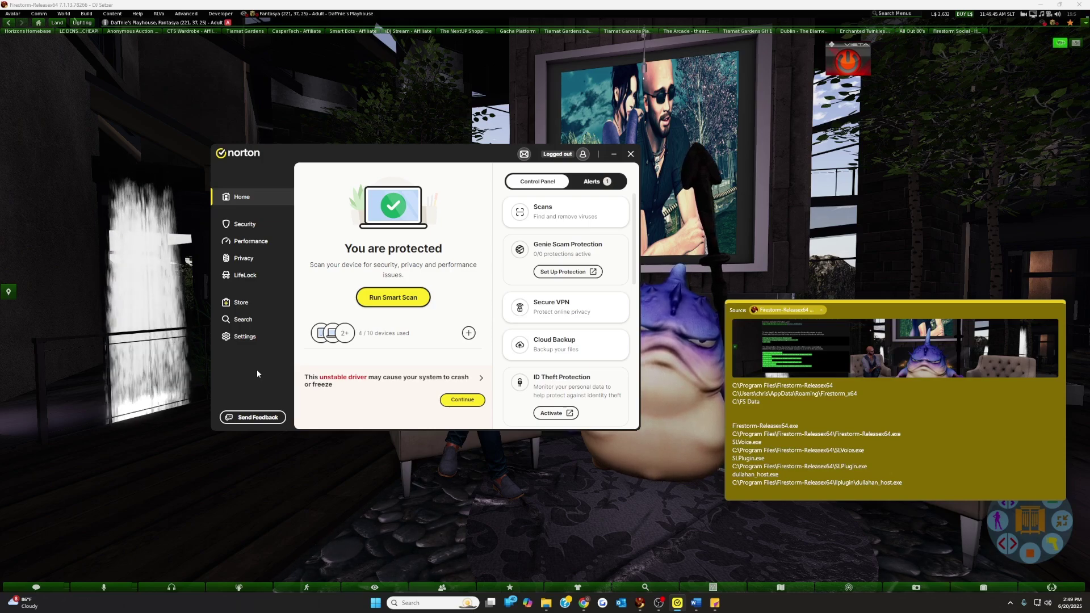
pyautogui.click(245, 339)
pyautogui.moveTo(380, 351)
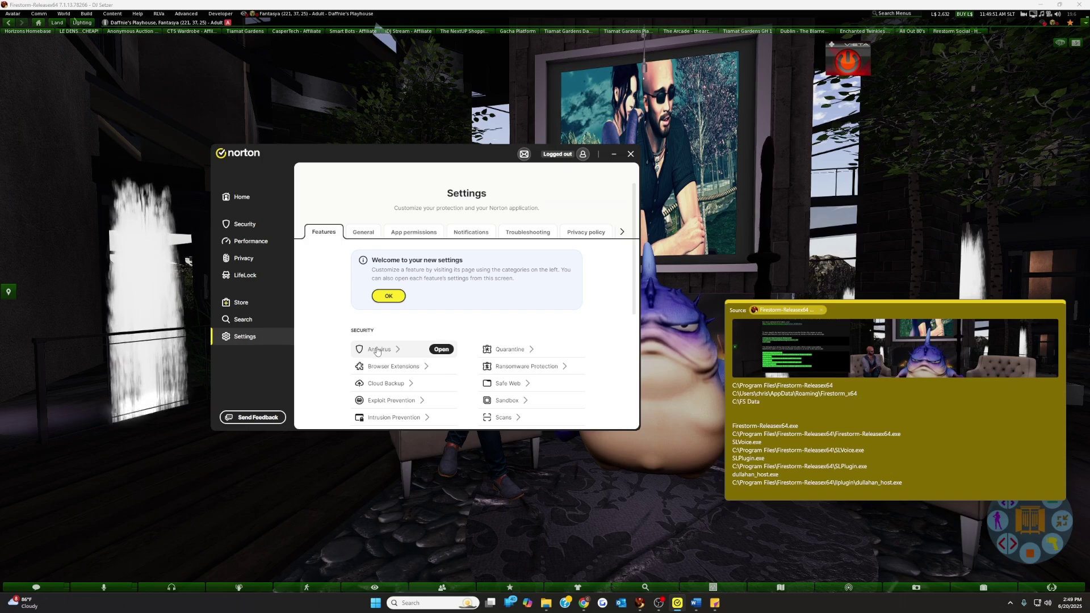
pyautogui.click(380, 350)
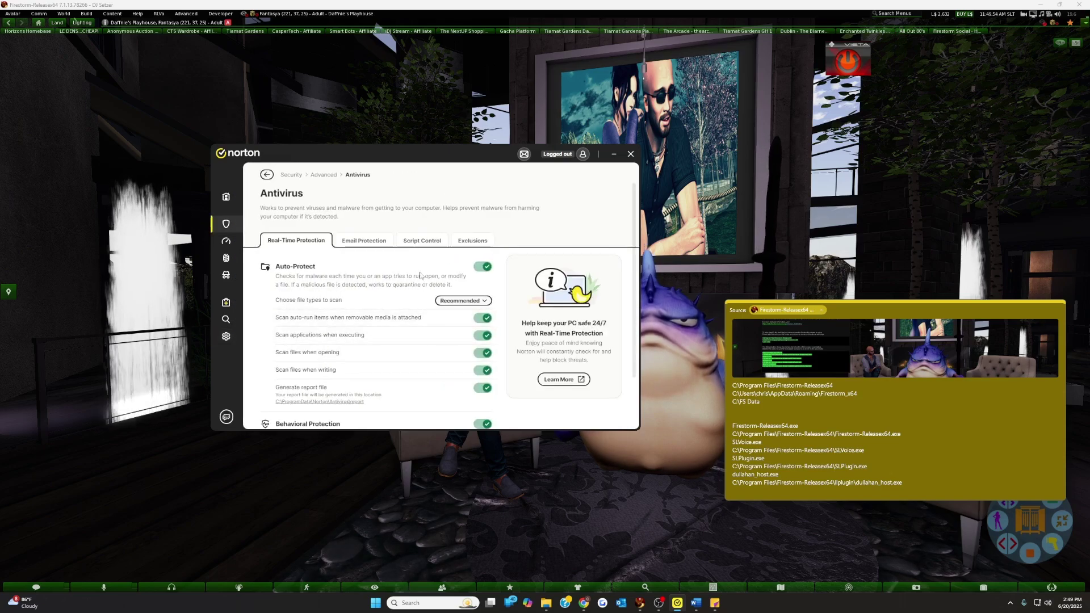
pyautogui.click(478, 243)
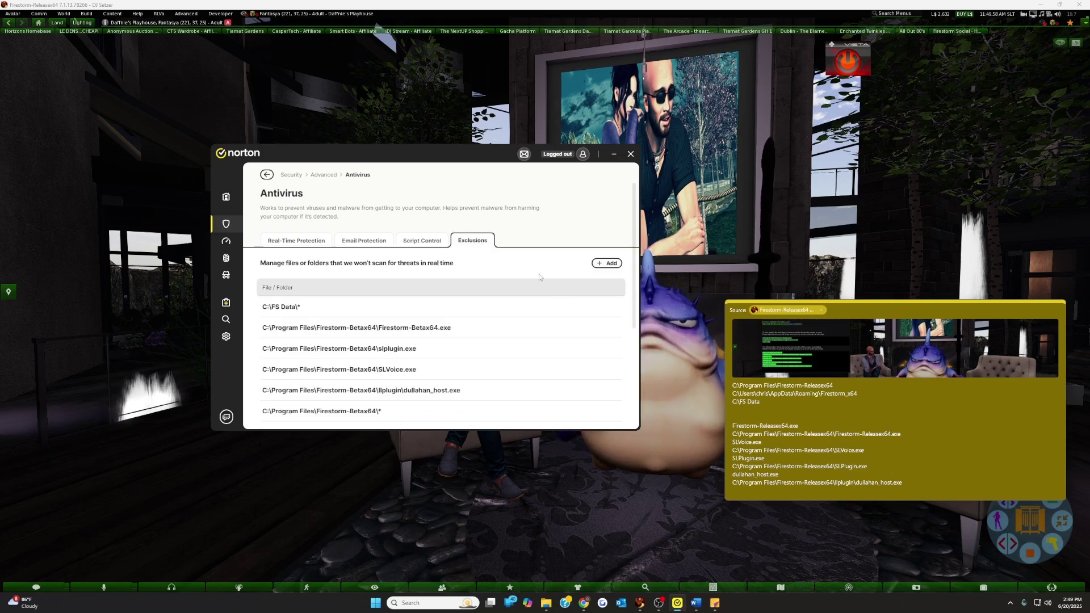
pyautogui.click(602, 264)
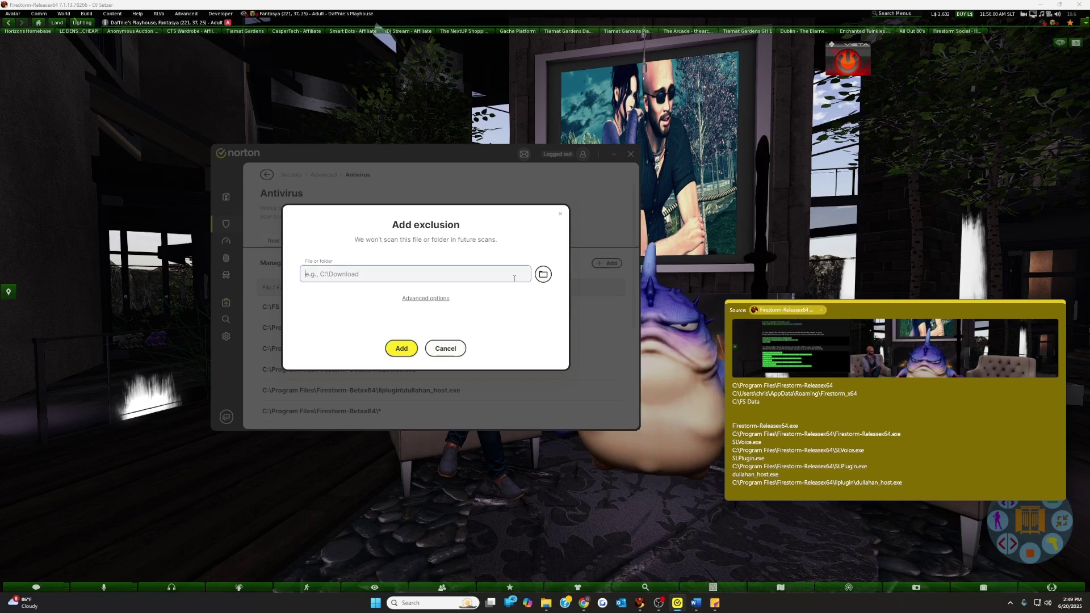
# Select Firestorm-Releasex64.exe and llplugin\dullahan_host from C:\Program Files\Firestorm-Releasex64 as exclusion paths.
pyautogui.click(544, 274)
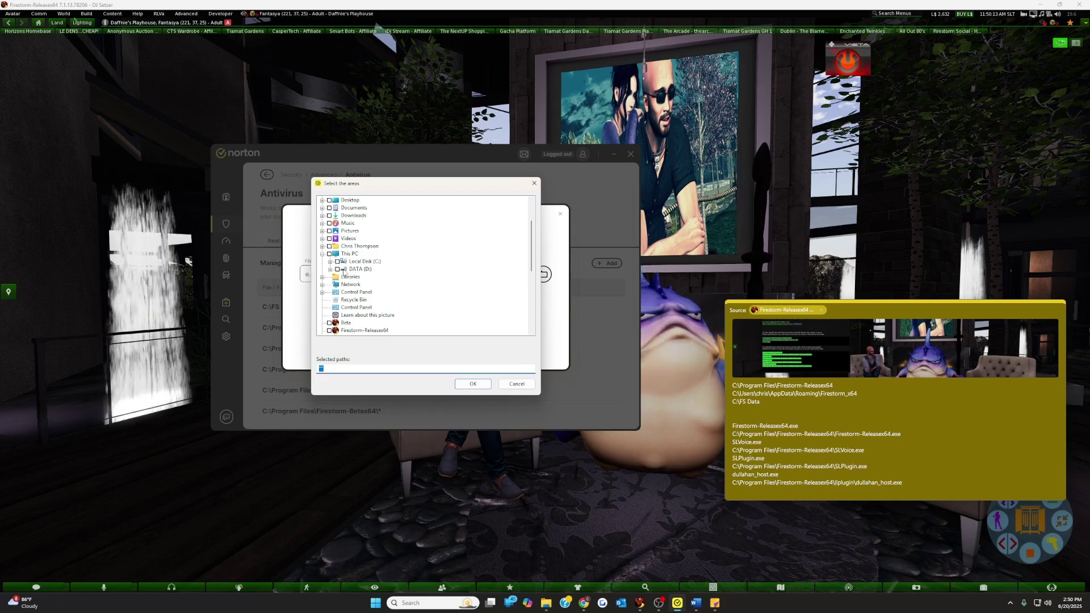
pyautogui.click(330, 262)
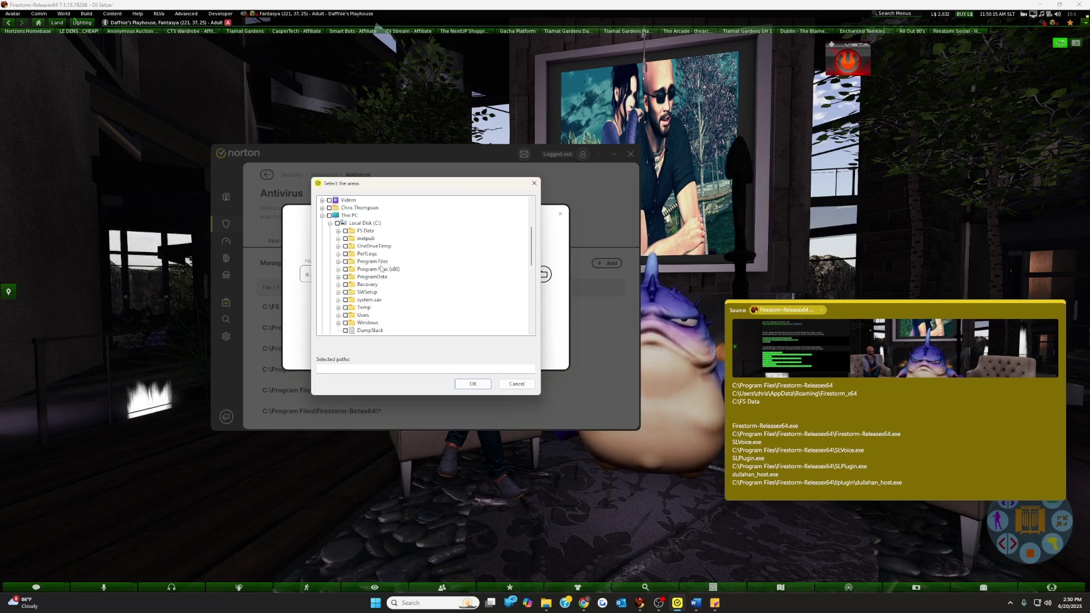
pyautogui.click(337, 262)
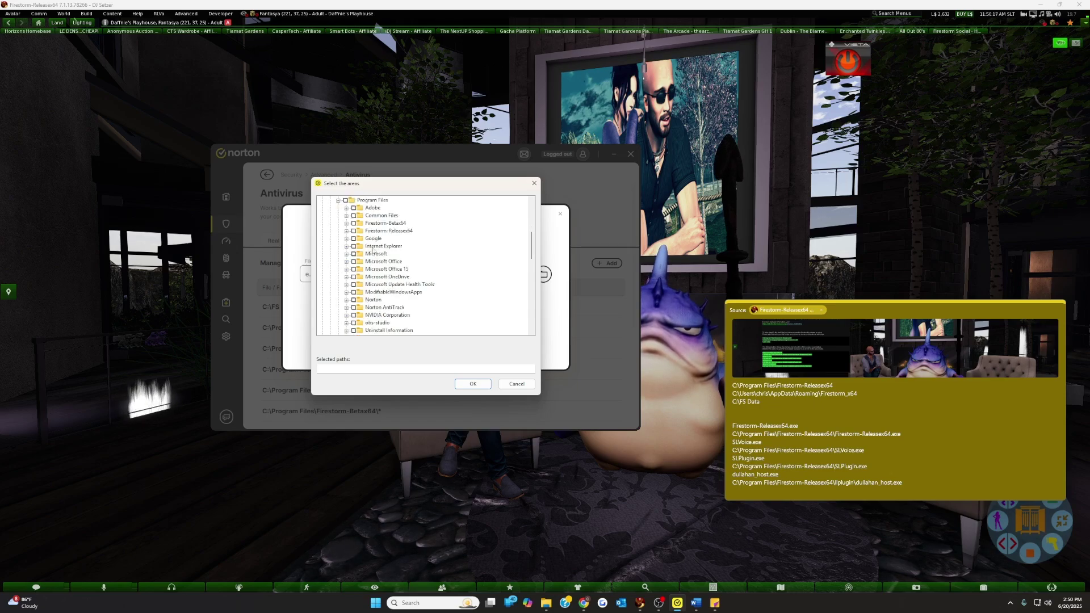
pyautogui.click(346, 231)
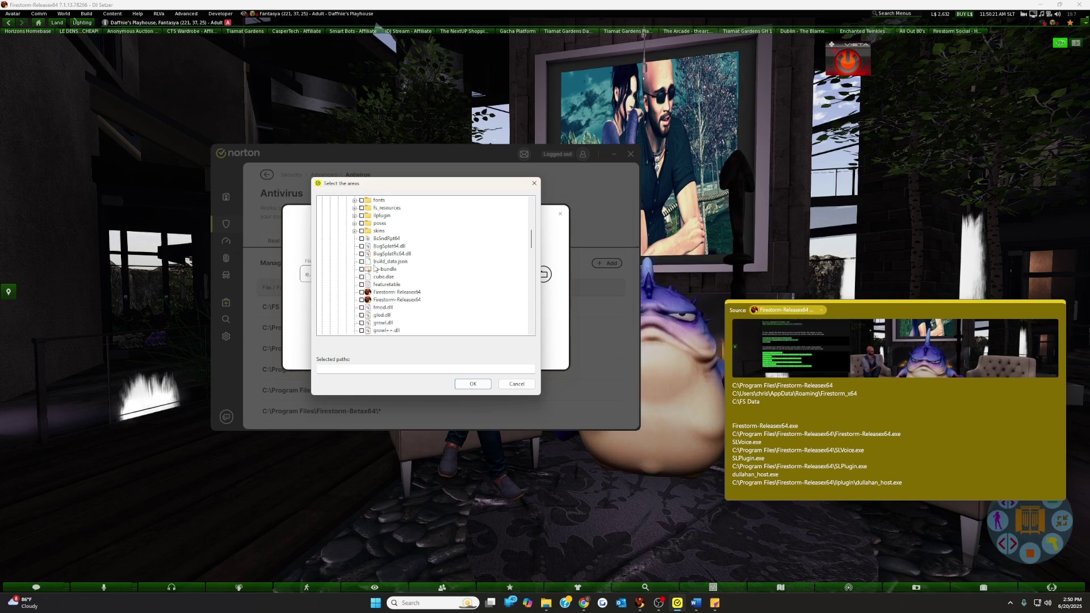
pyautogui.scroll(-2, 355, 255)
pyautogui.click(362, 270)
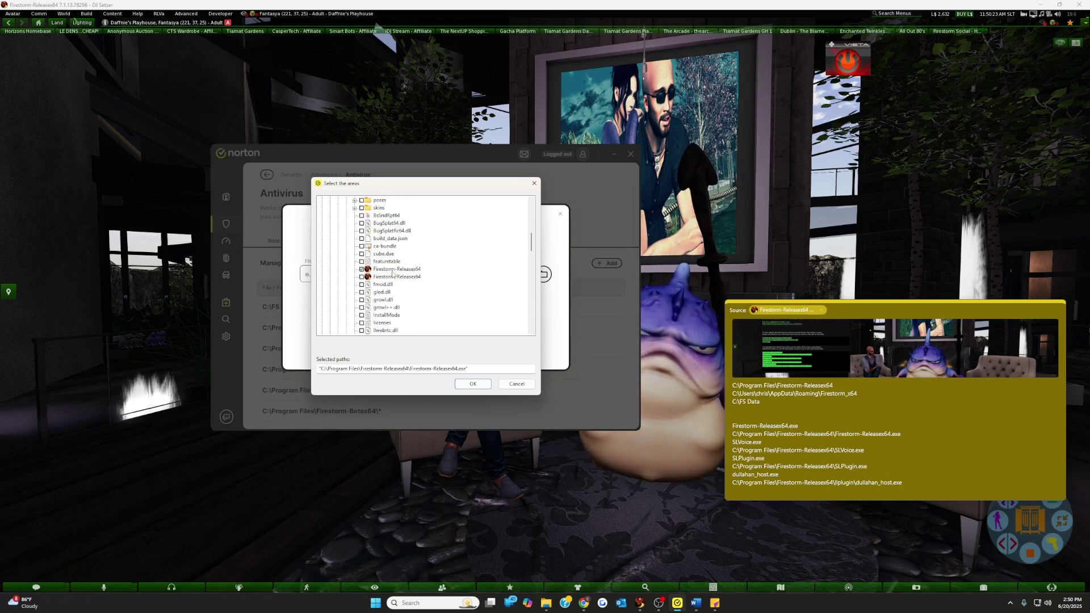
pyautogui.scroll(-5, 393, 275)
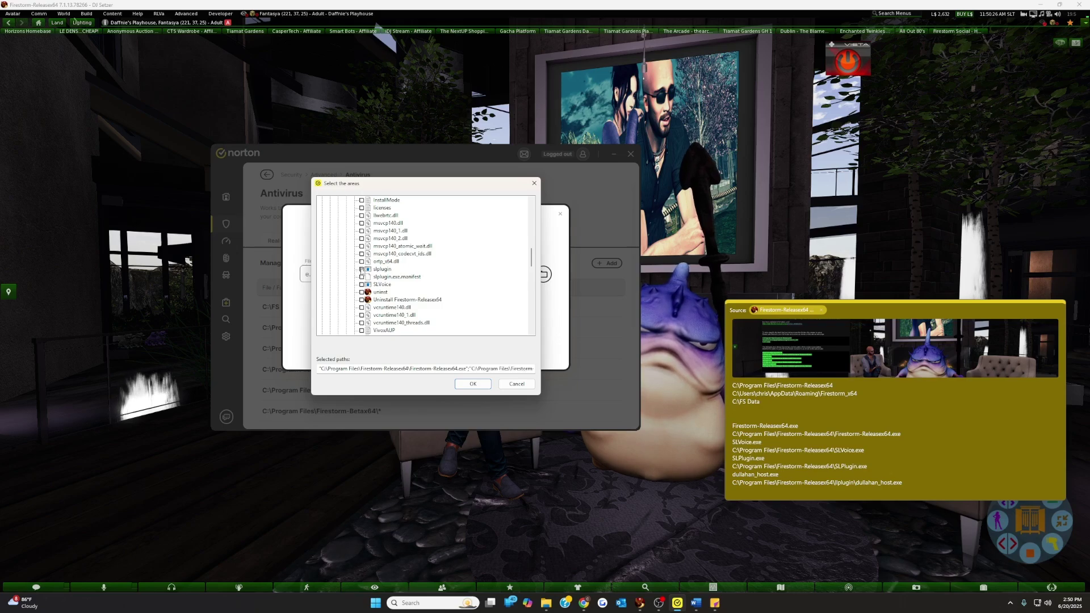
pyautogui.scroll(10, 377, 278)
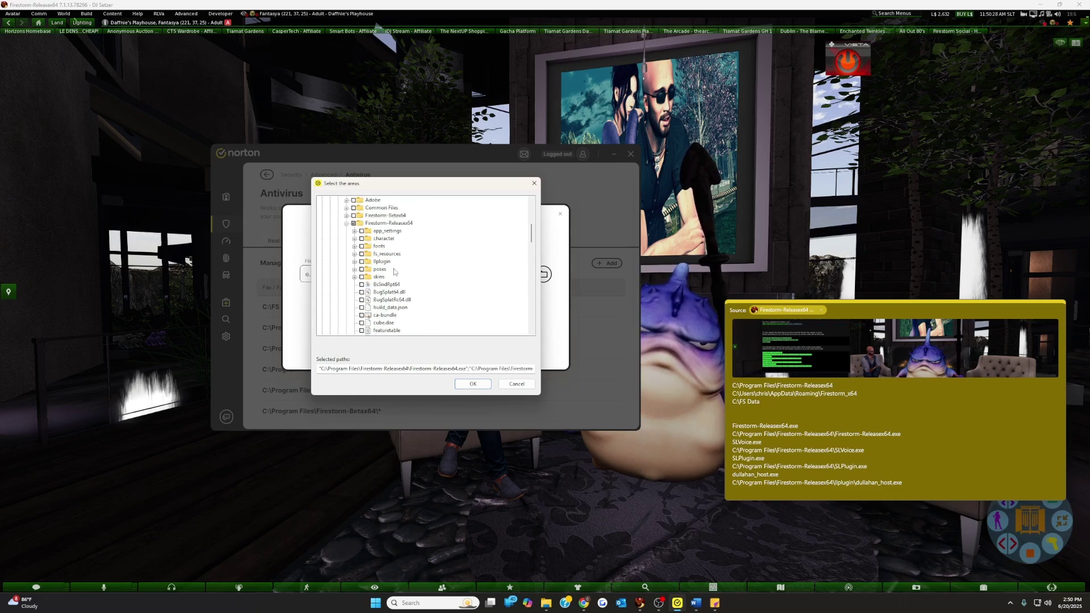
pyautogui.click(355, 262)
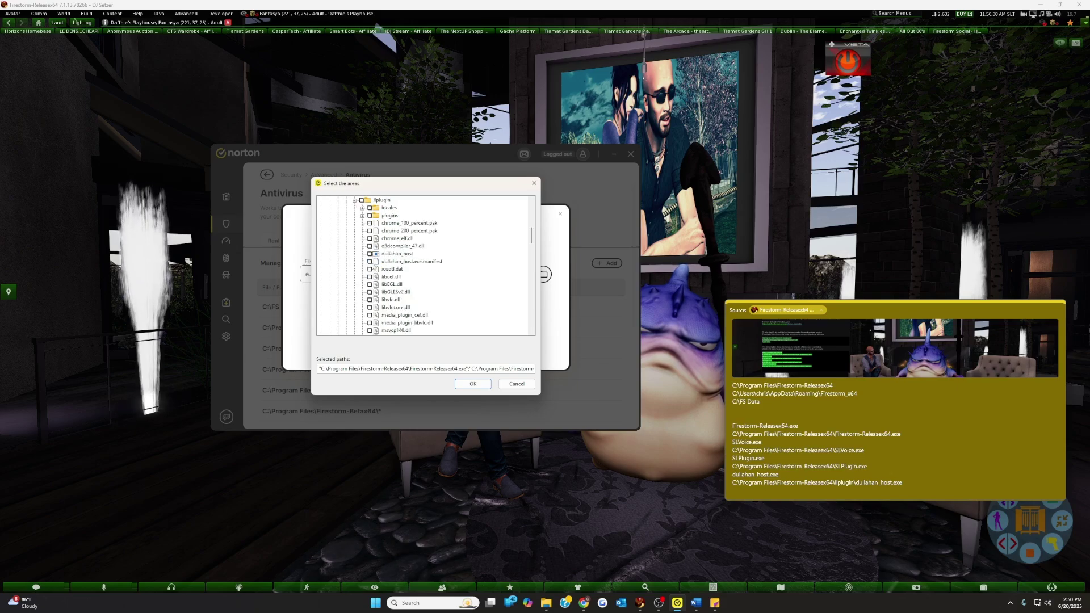
pyautogui.click(370, 254)
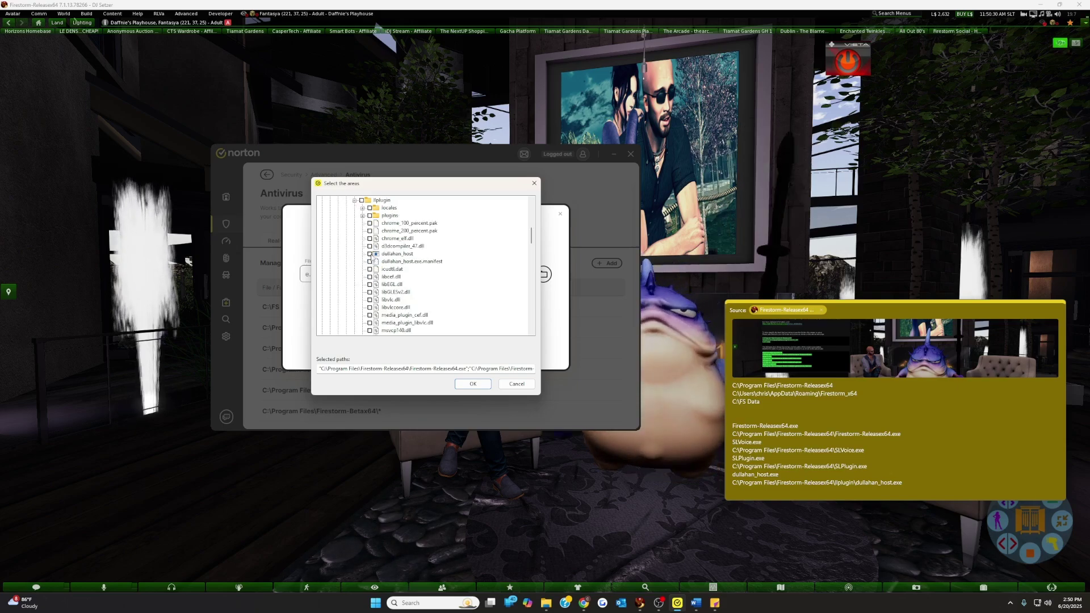
pyautogui.click(473, 384)
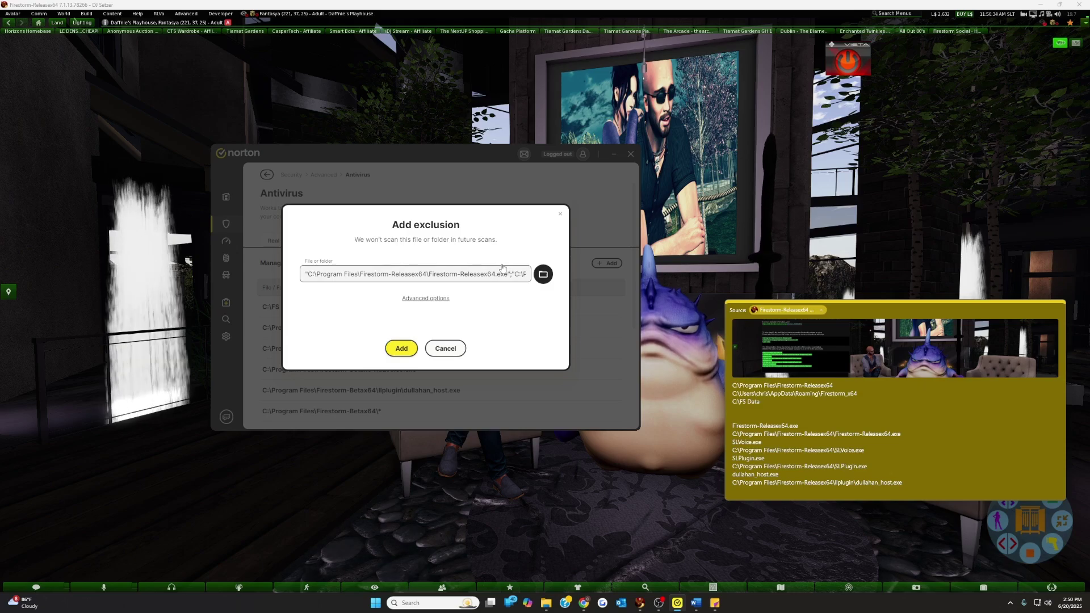
# Discard the filled-in exclusion, start a fresh one and browse into the C:\Users home folder.
pyautogui.click(445, 348)
pyautogui.click(607, 263)
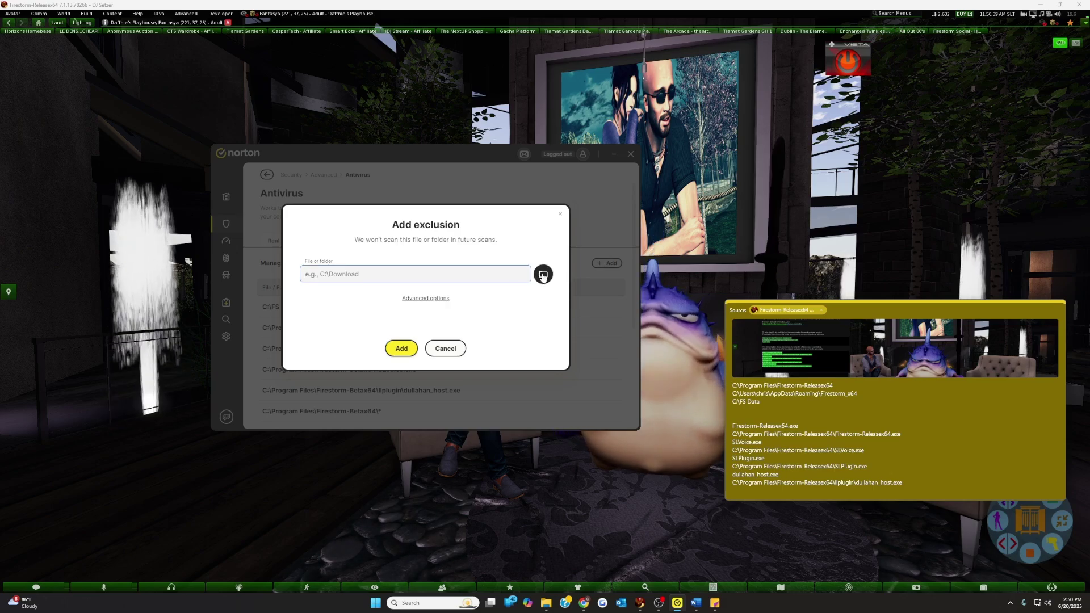
pyautogui.click(543, 275)
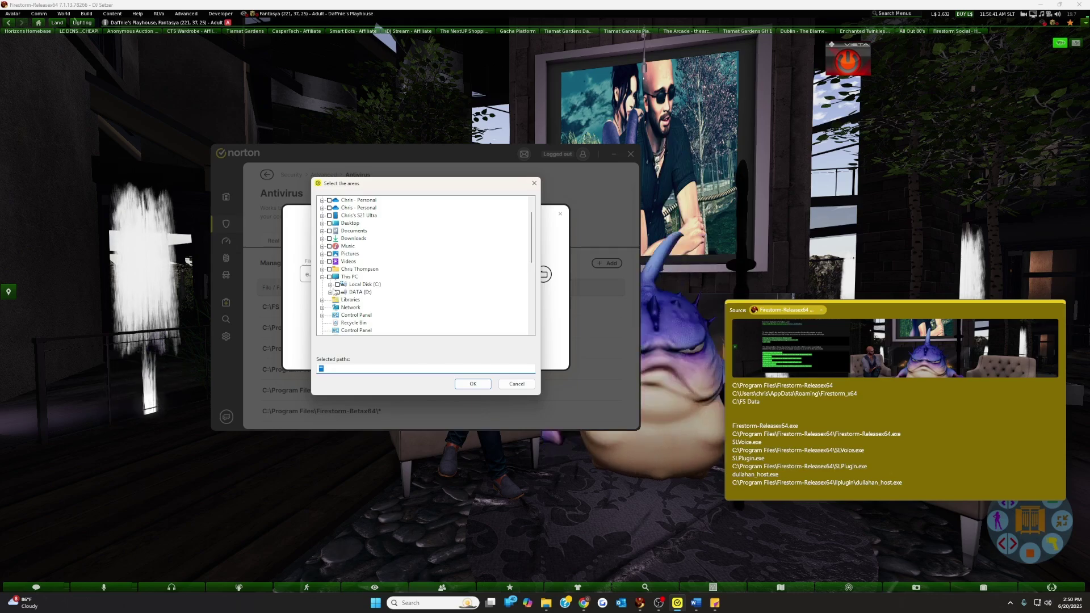
pyautogui.click(331, 284)
pyautogui.scroll(-3, 370, 273)
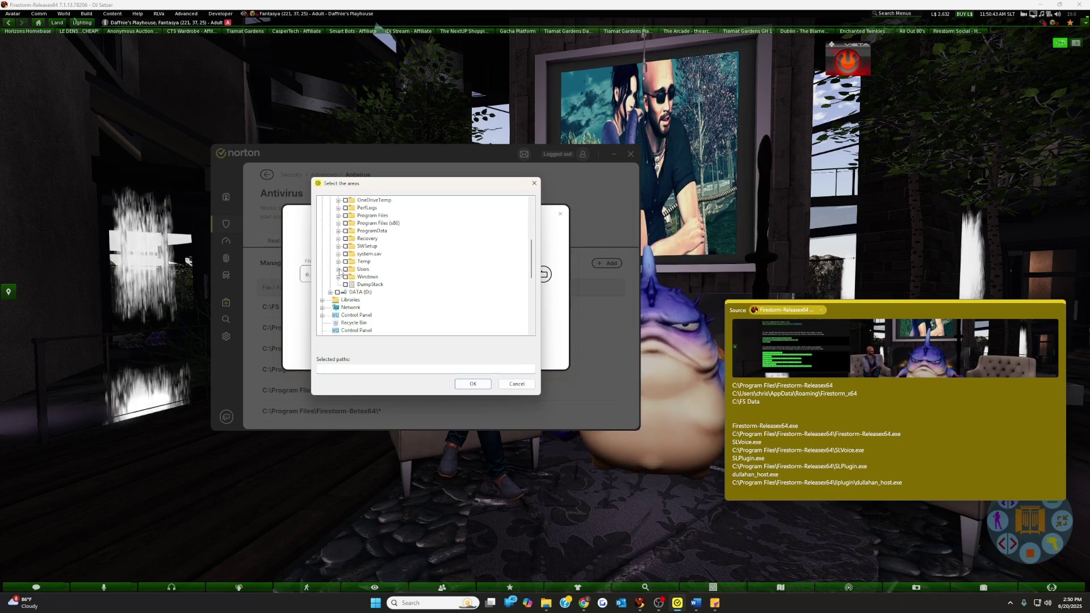
pyautogui.click(339, 269)
pyautogui.click(346, 277)
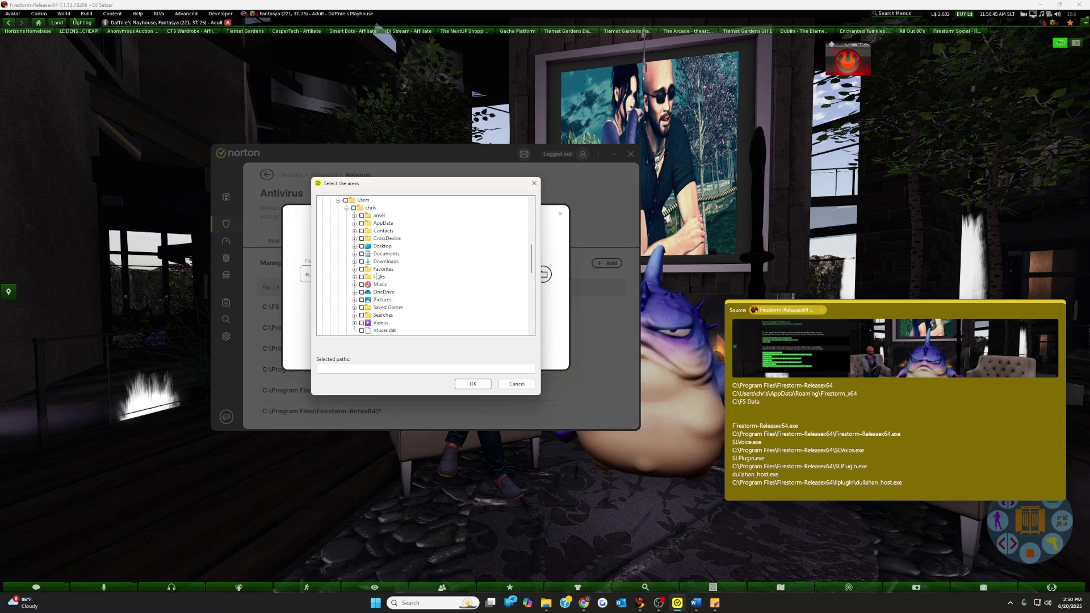
# Select the AppData Local and Roaming Firestorm_x64 folders and add them as exclusions.
pyautogui.click(354, 223)
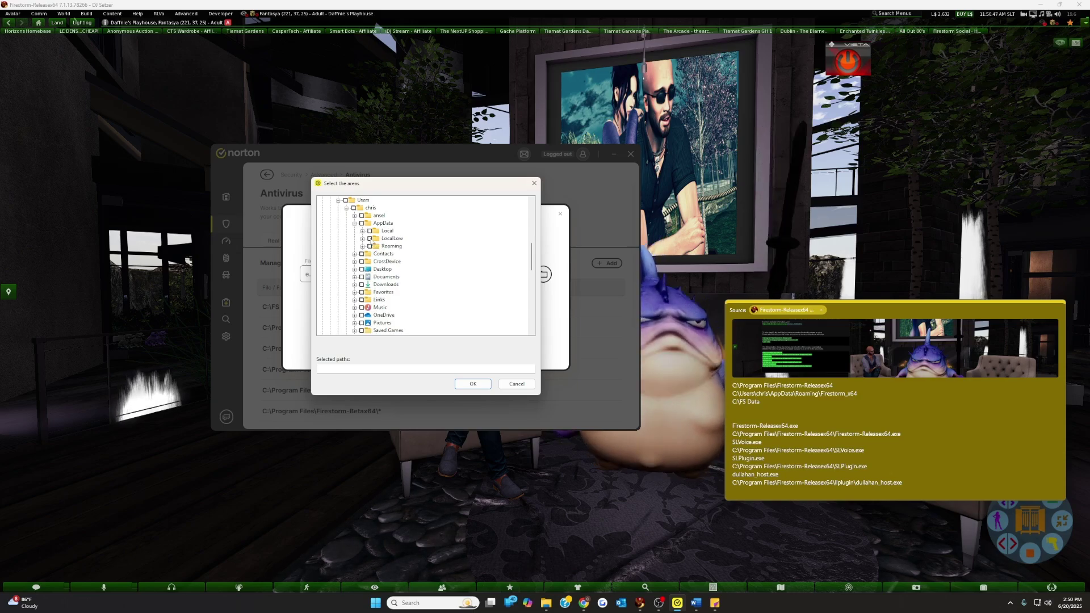
pyautogui.click(362, 231)
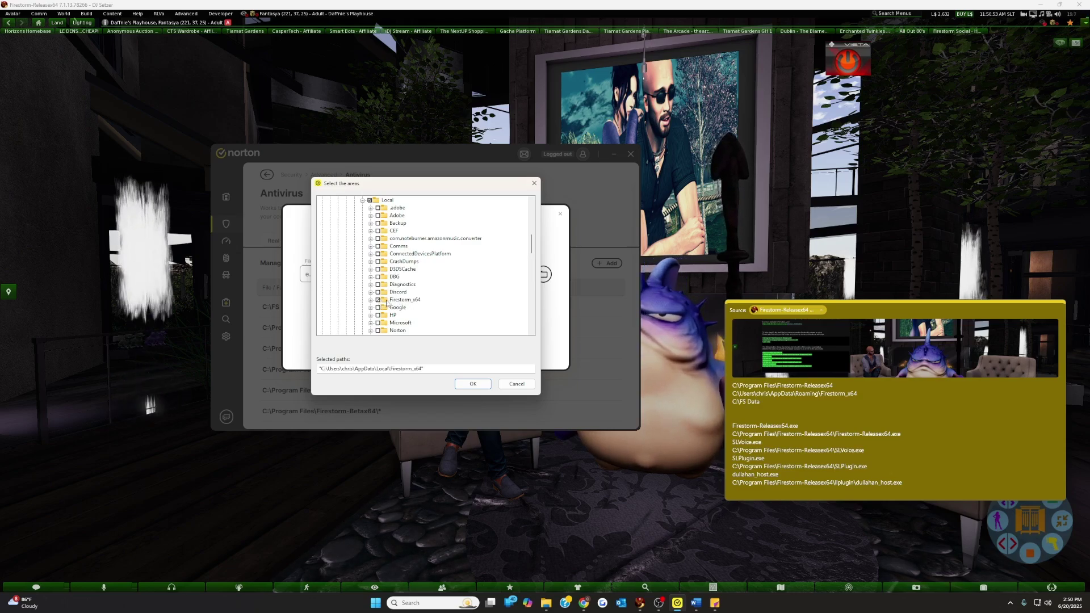
pyautogui.scroll(-15, 431, 299)
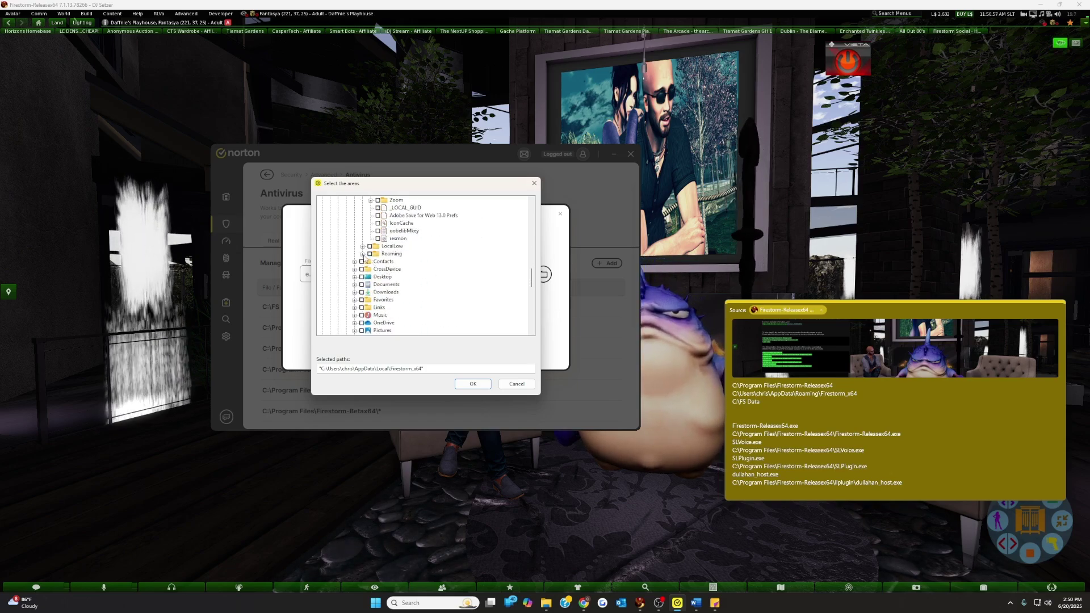
pyautogui.click(363, 254)
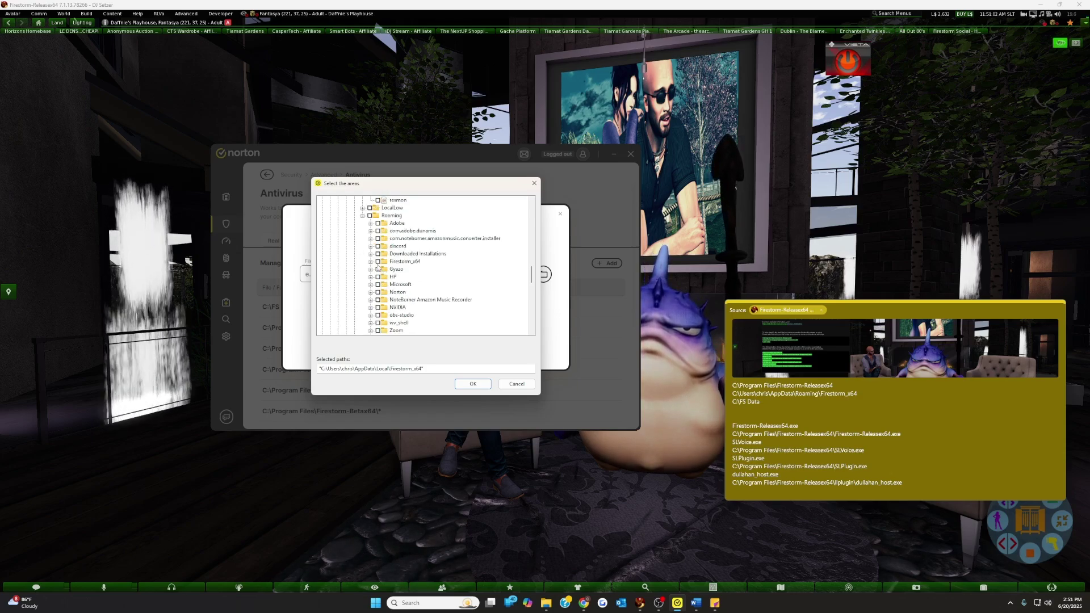
pyautogui.click(471, 384)
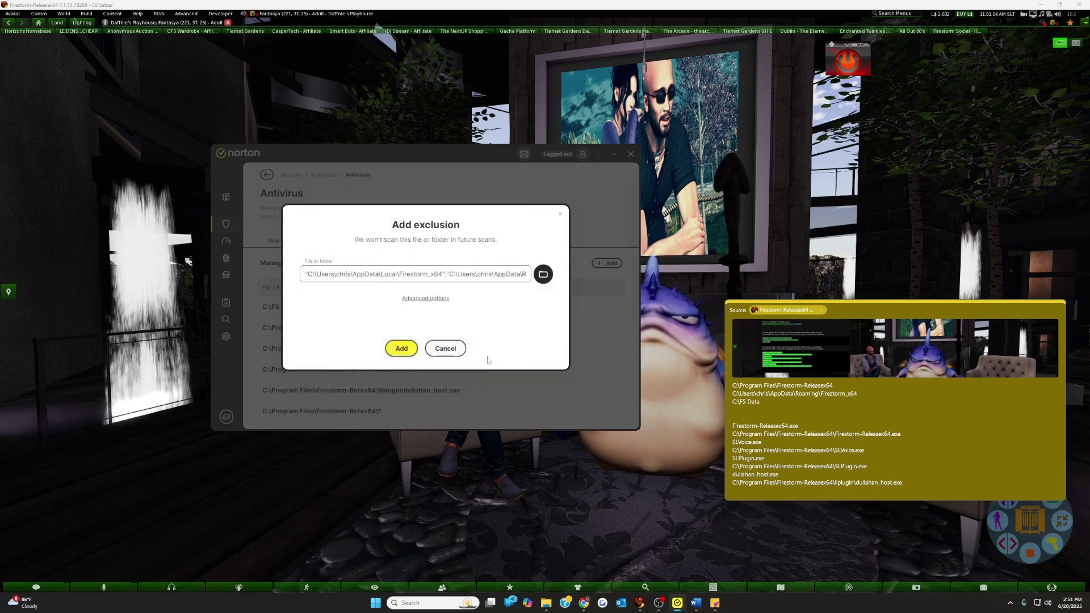
pyautogui.click(446, 348)
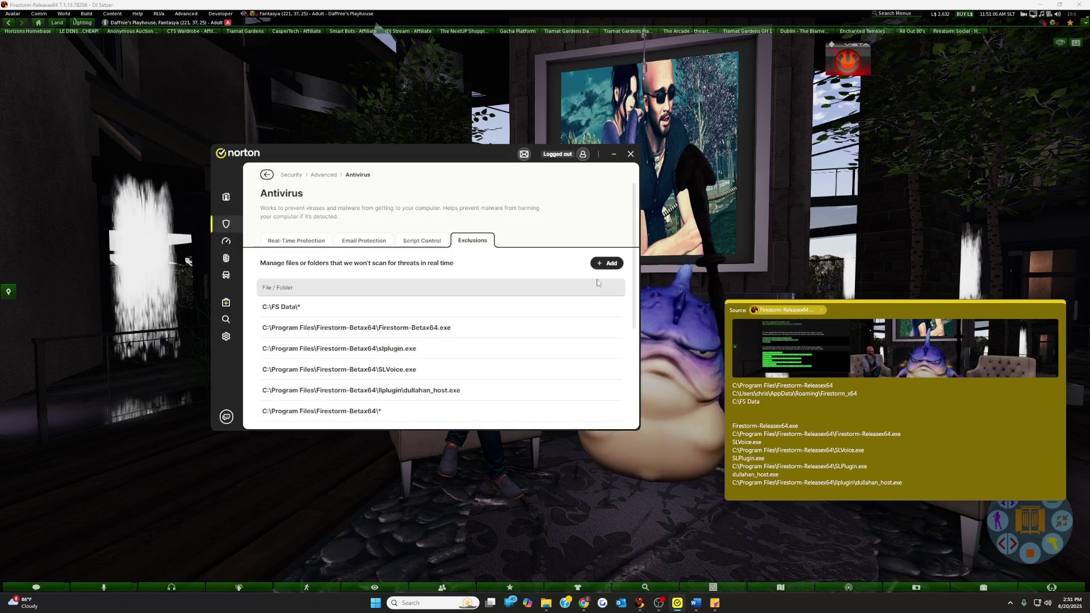
# Browse to C:\Program Files, choose Firestorm-Releasex64 and add it as a Norton exclusion.
pyautogui.click(607, 264)
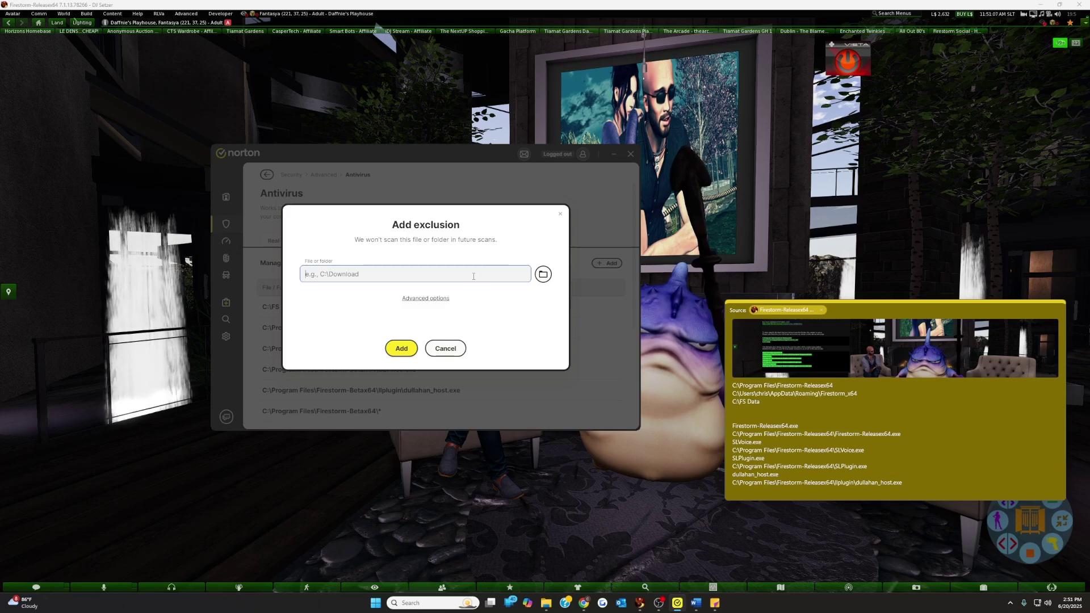
pyautogui.click(544, 275)
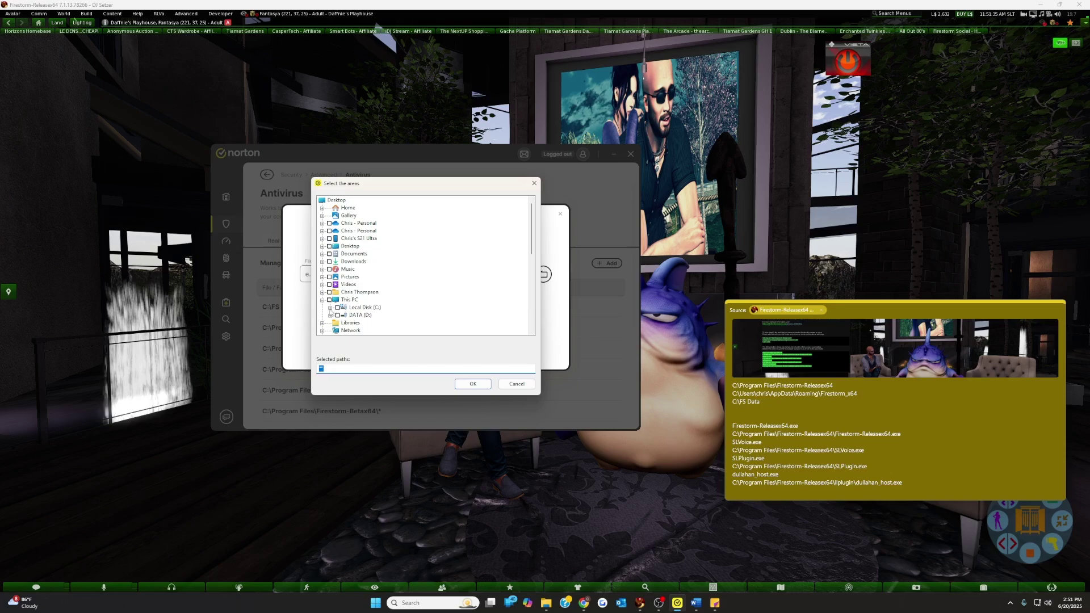
pyautogui.click(330, 307)
pyautogui.scroll(-3, 363, 264)
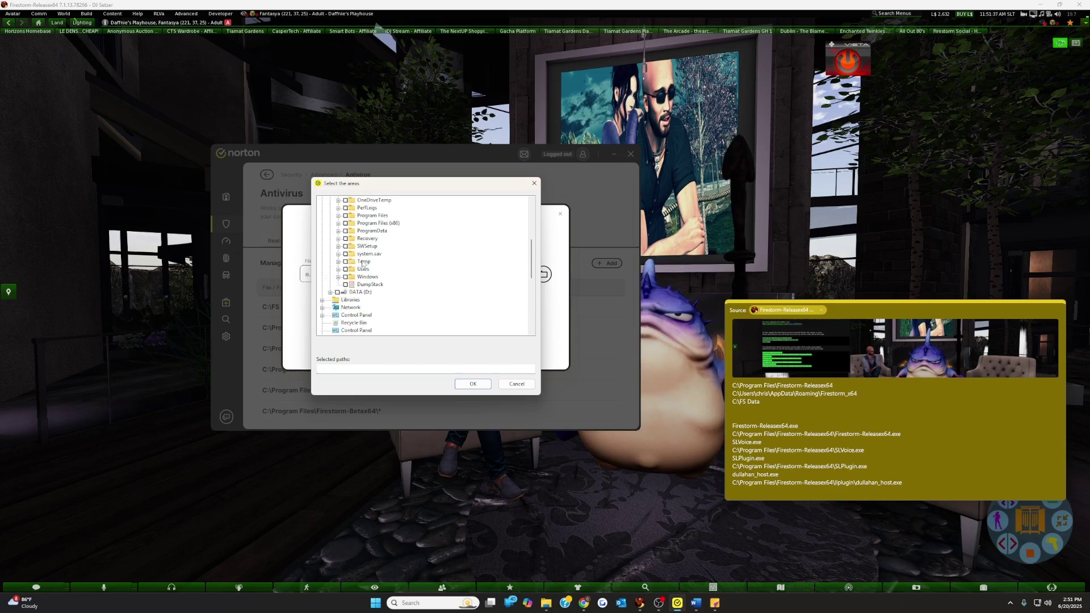
pyautogui.click(338, 216)
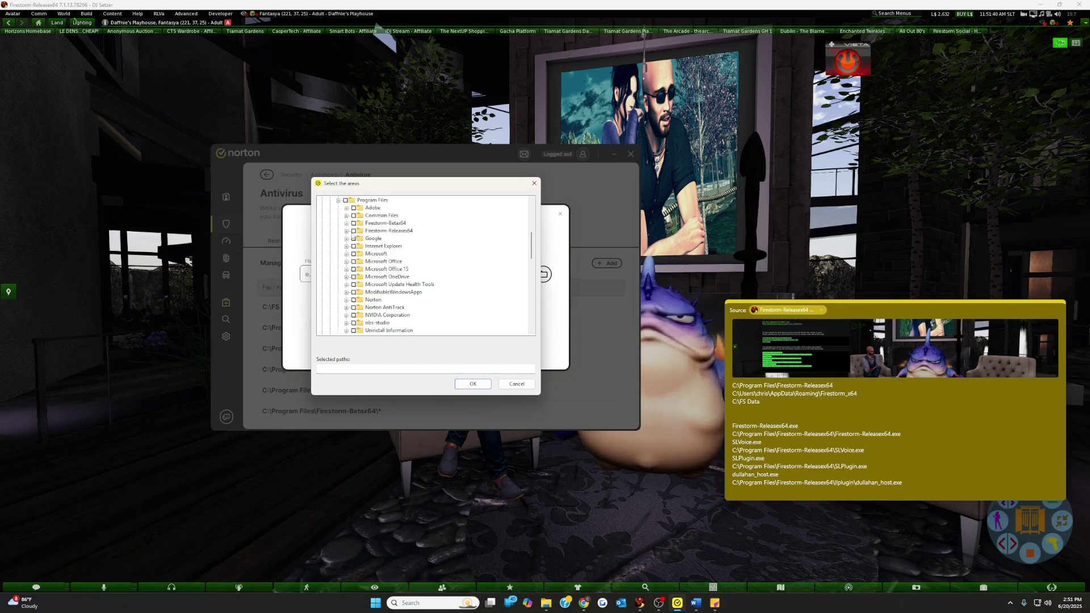
pyautogui.click(473, 385)
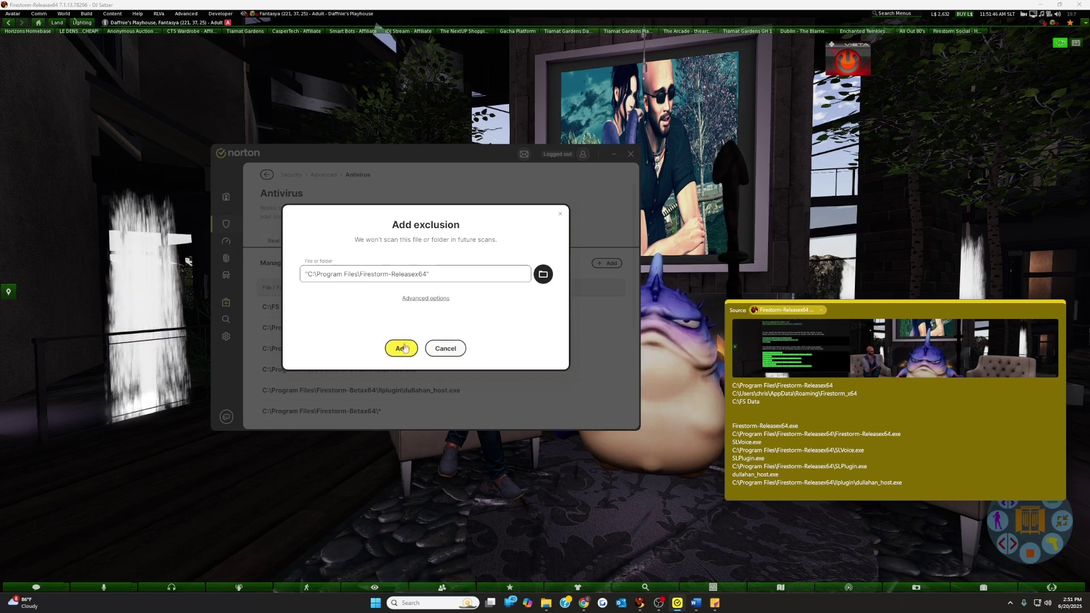
pyautogui.click(463, 347)
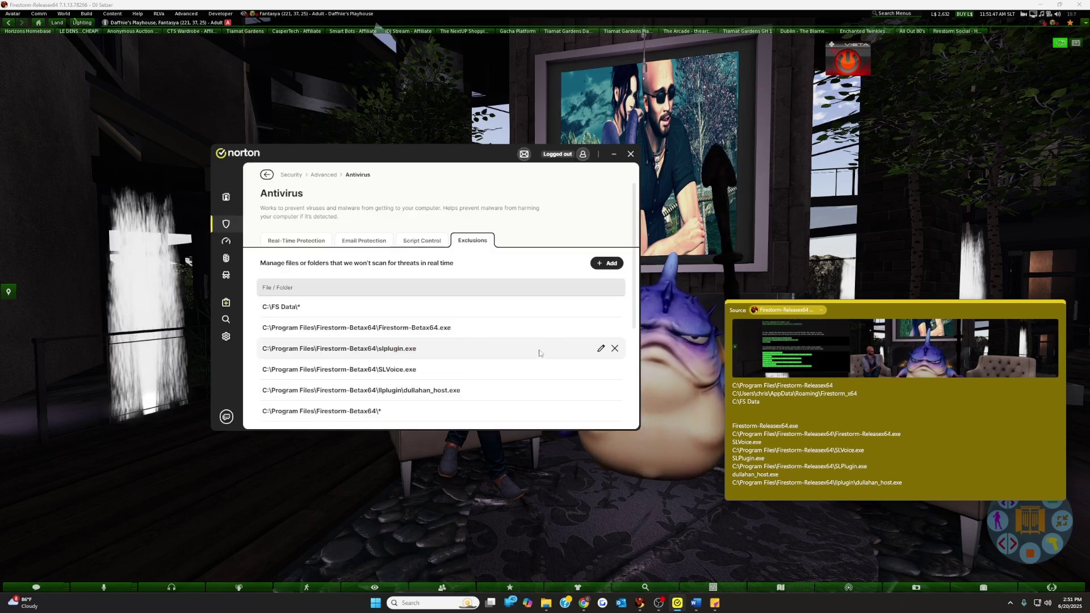
pyautogui.scroll(-5, 461, 352)
pyautogui.scroll(5, 461, 352)
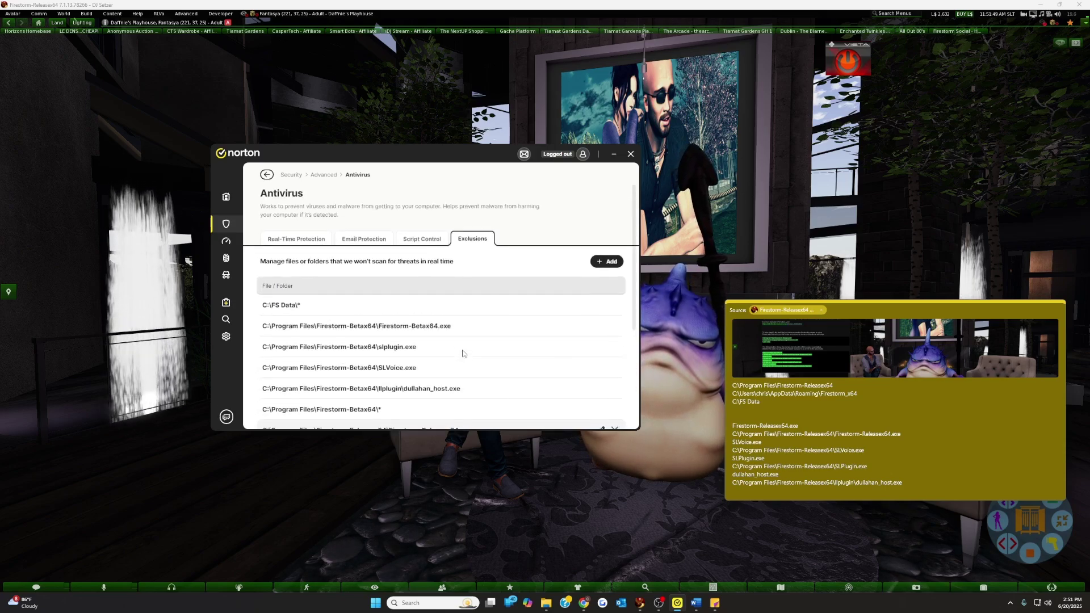
pyautogui.scroll(-5, 461, 353)
pyautogui.scroll(4, 462, 354)
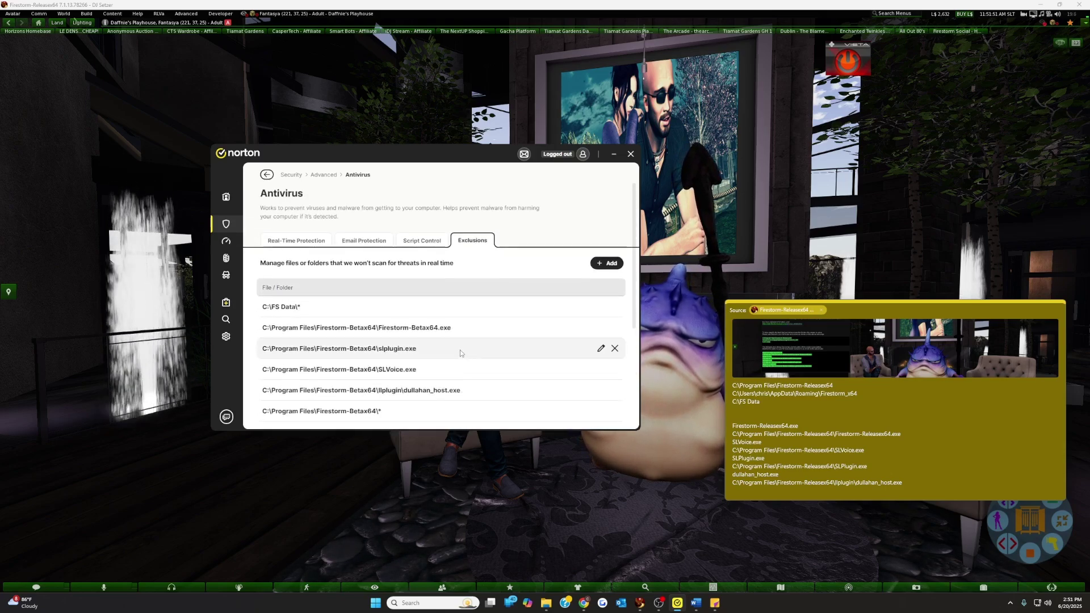
pyautogui.scroll(-5, 458, 353)
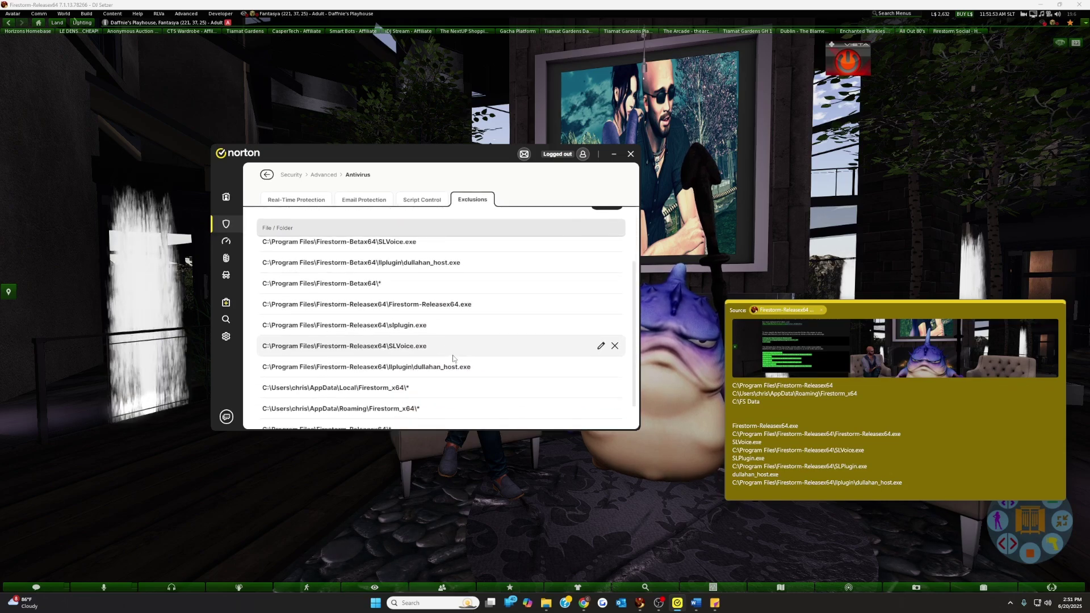
pyautogui.scroll(5, 454, 354)
pyautogui.scroll(-5, 452, 355)
pyautogui.scroll(5, 445, 351)
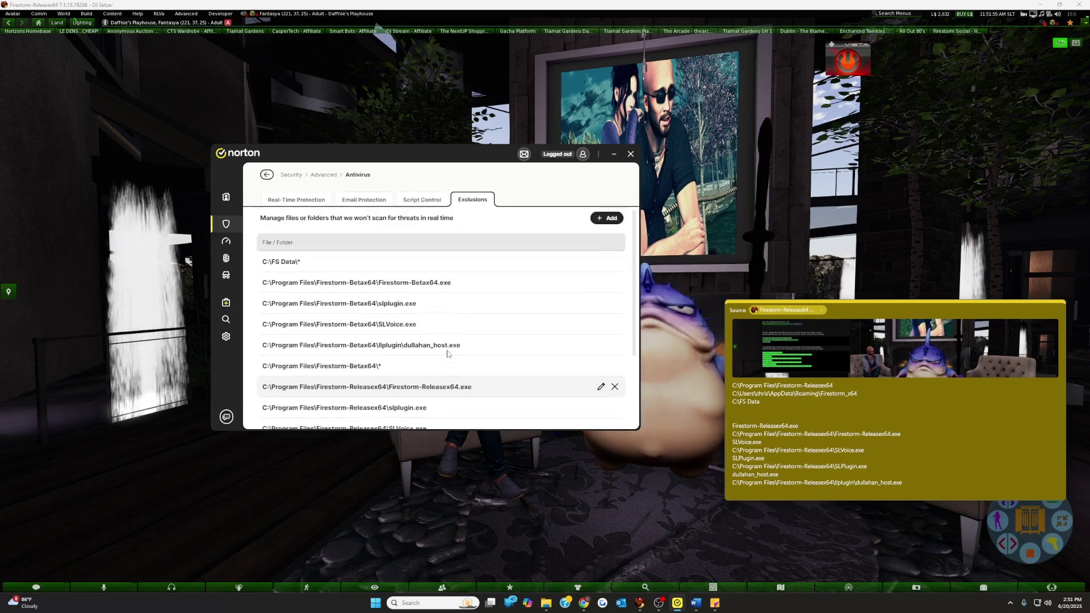
pyautogui.scroll(-4, 444, 347)
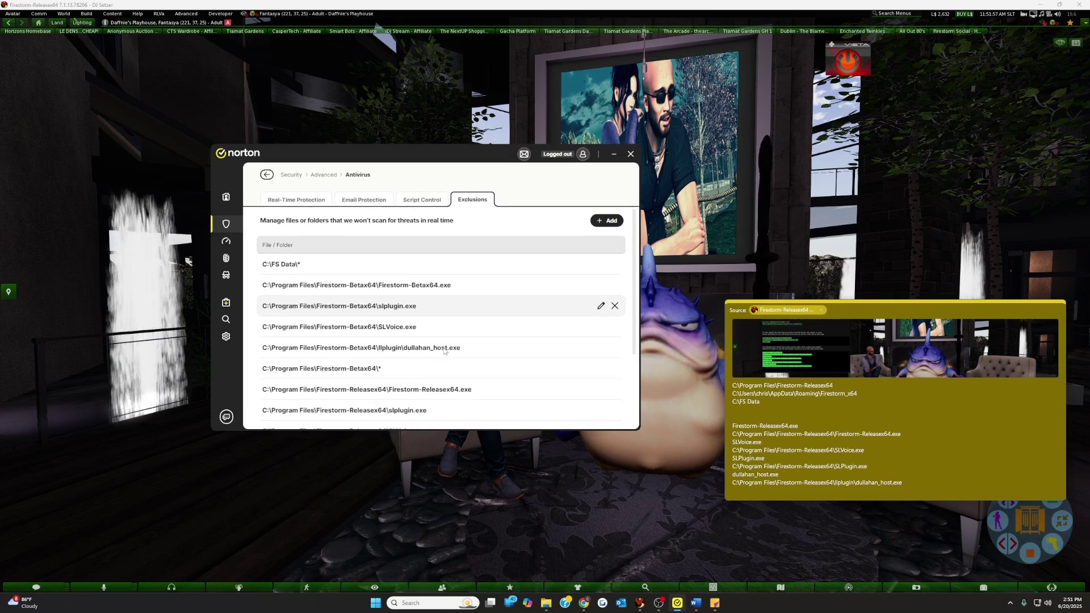
pyautogui.scroll(2, 374, 287)
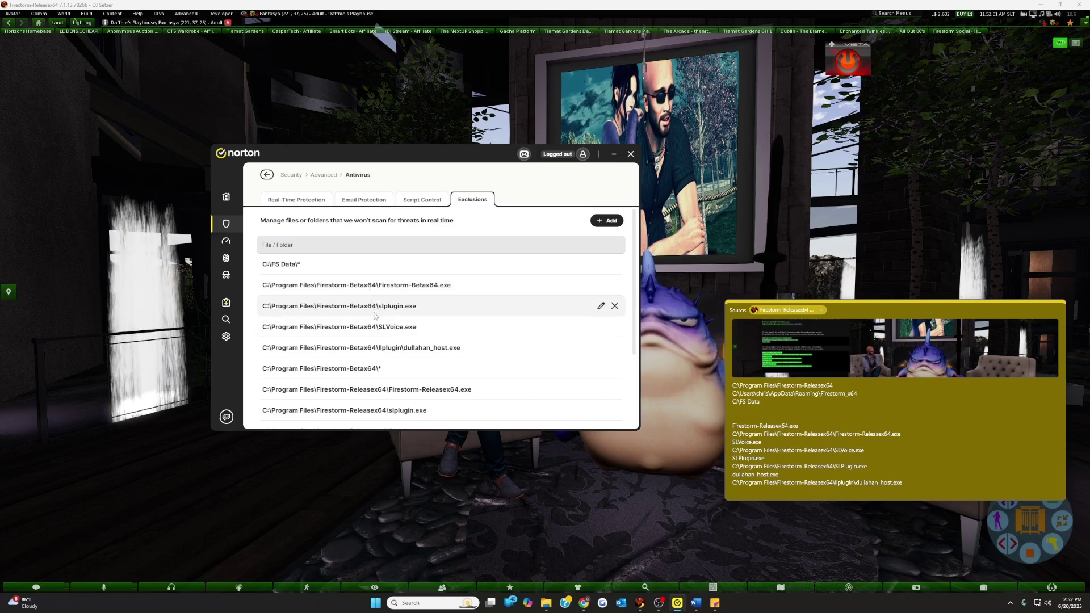
pyautogui.scroll(2, 390, 312)
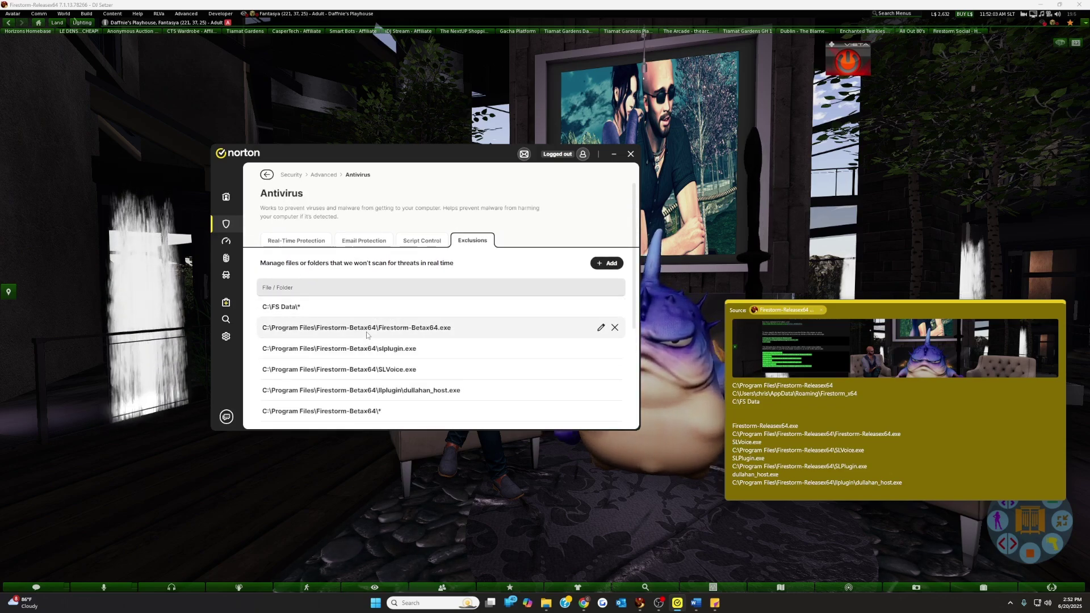
pyautogui.scroll(-5, 366, 334)
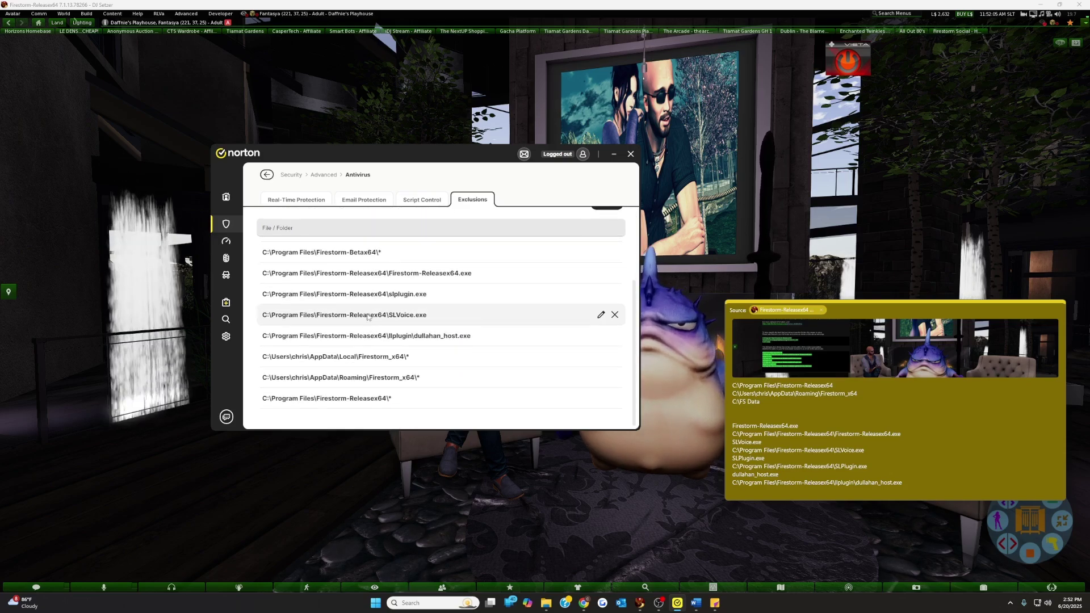
pyautogui.scroll(5, 398, 340)
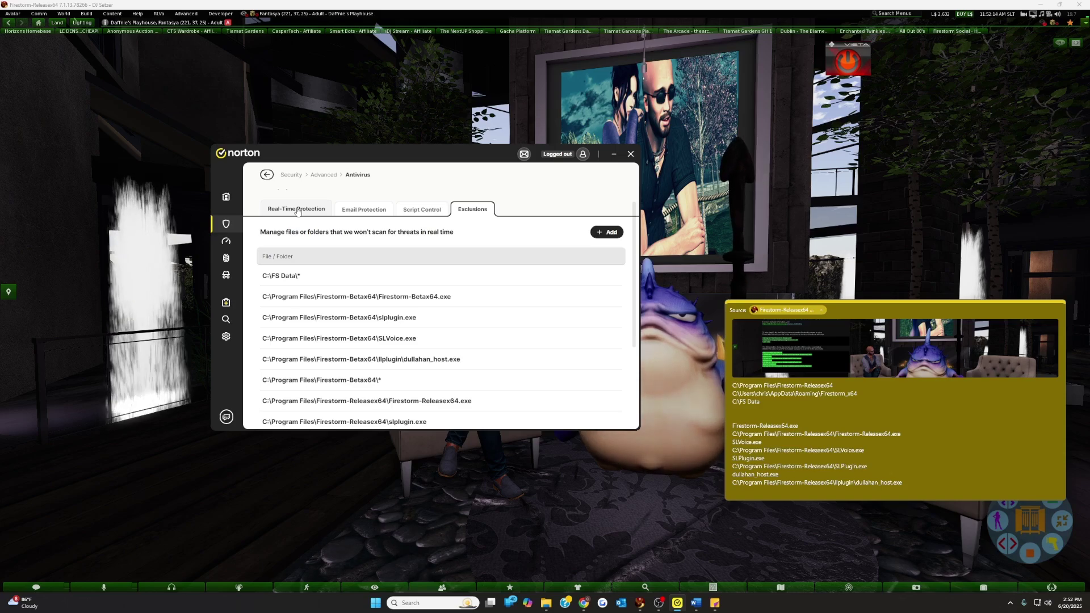
# Close the Norton window with its top-right X.
pyautogui.click(625, 162)
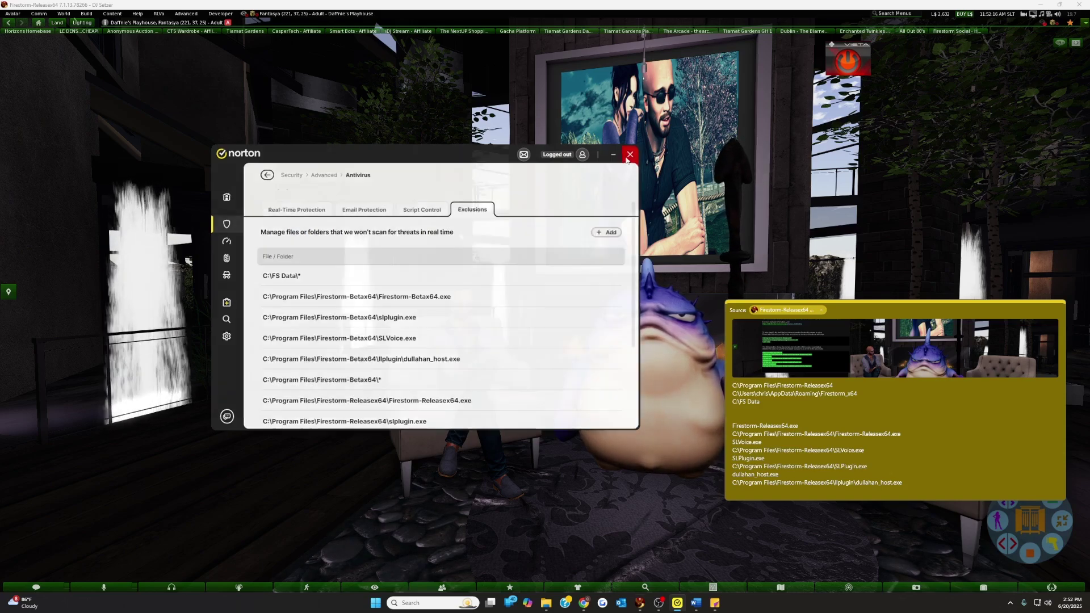